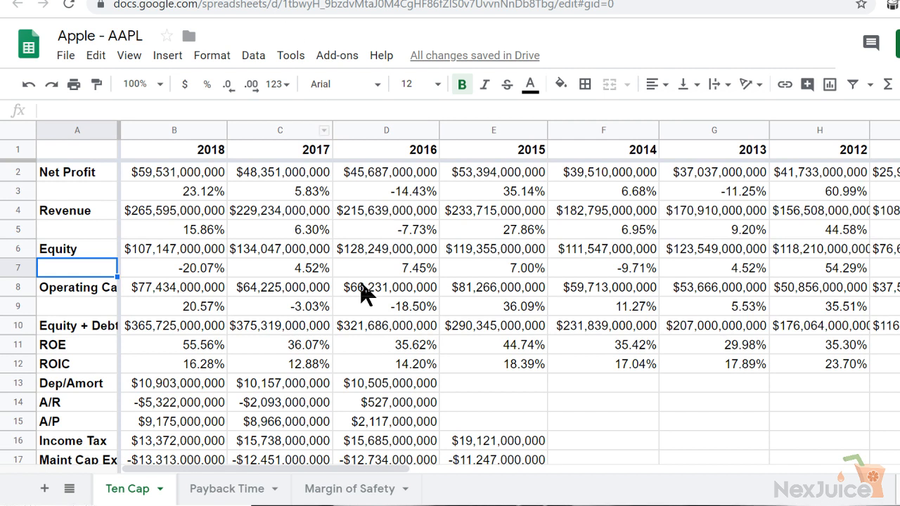
Check the yearly equity growth rates in row 7, and set the 2009-2018 Equity average to 17.71% in the Apple (AAPL) document
key(Right)
key(Right)
key(Right)
key(Right)
key(Right)
key(Right)
key(Right)
key(Right)
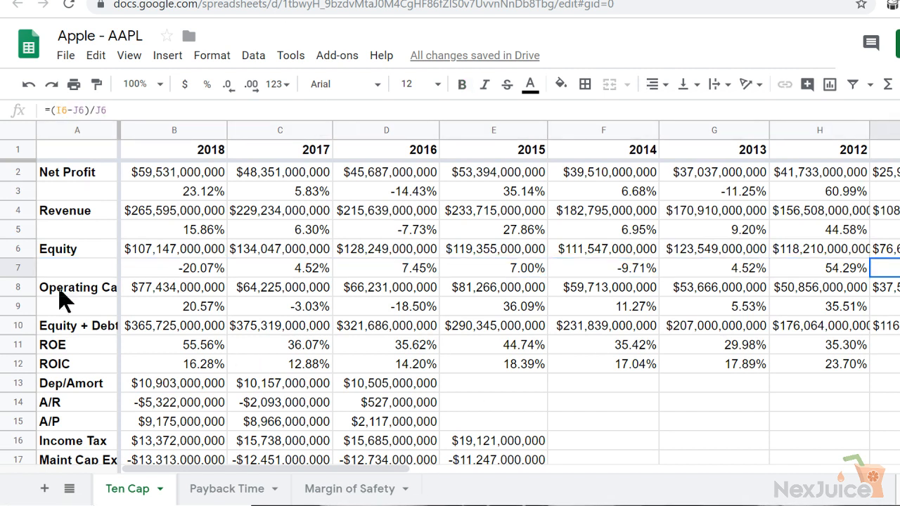
click(19, 268)
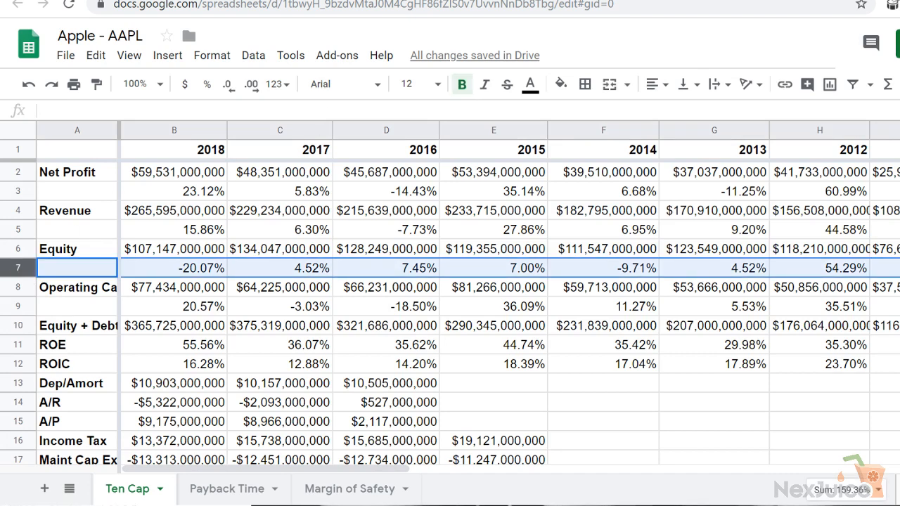
click(295, 0)
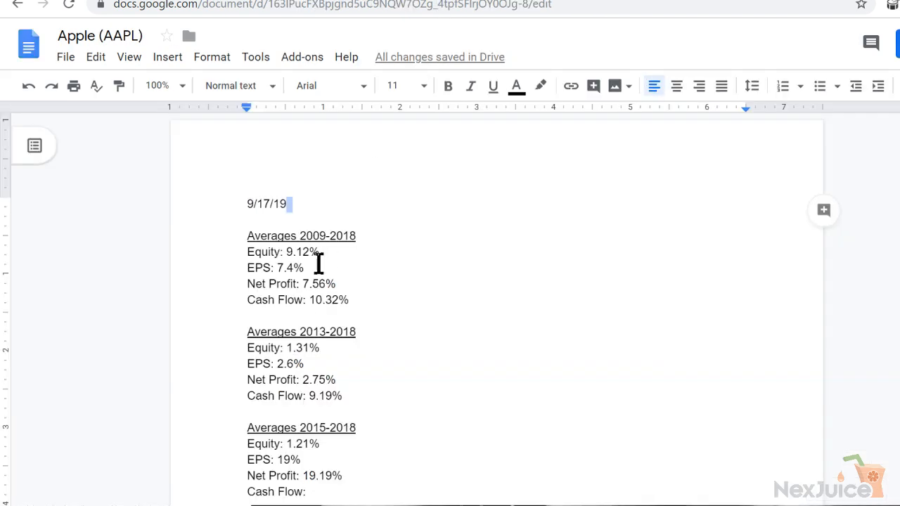
drag(310, 252, 286, 252)
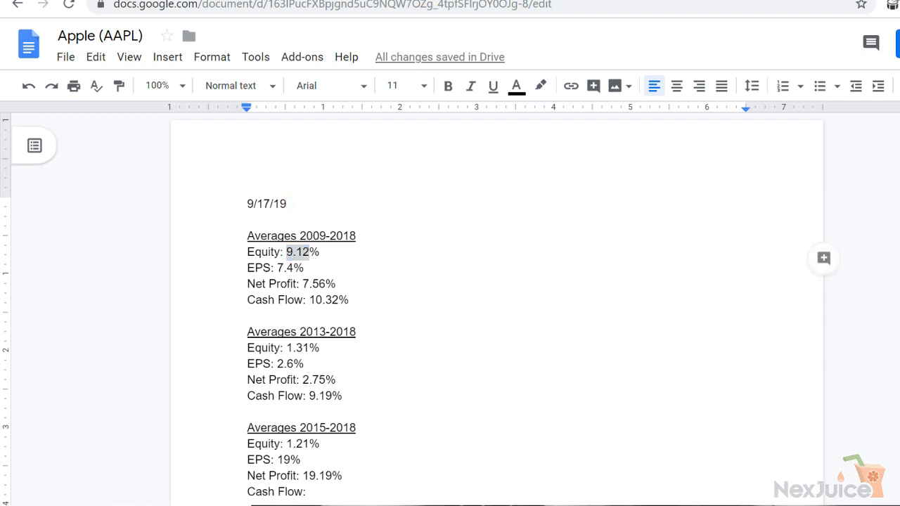
drag(311, 251, 287, 253)
text(17.71)
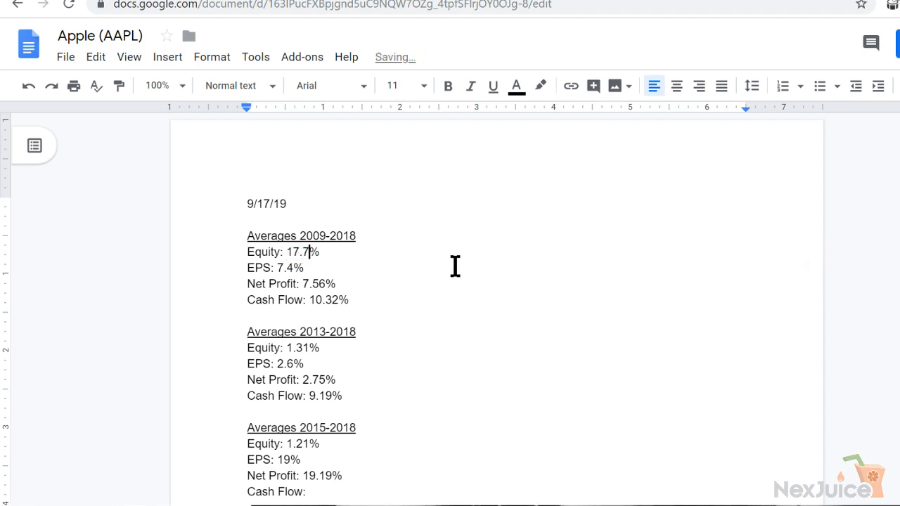
click(455, 266)
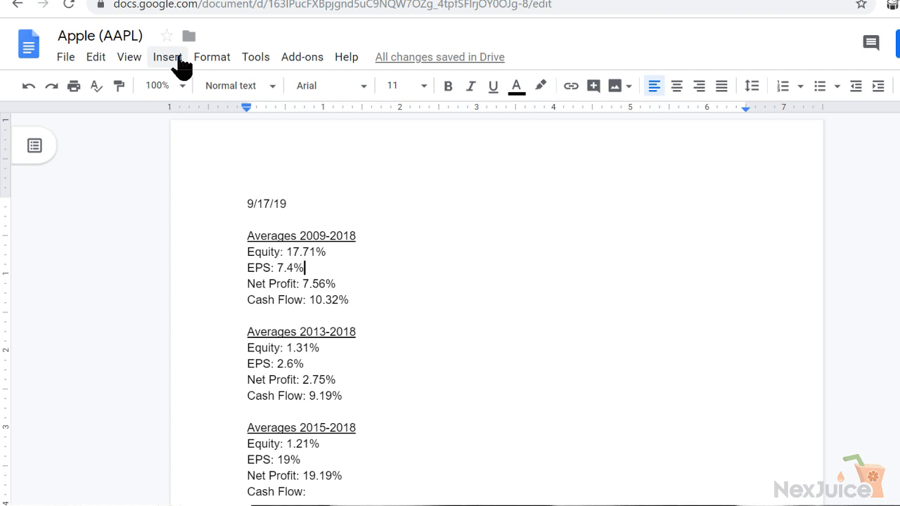
Review the 2013-2018 and 2015-2018 averages in the document, ending on the 2013-2018 Equity line
key(Down)
key(Down)
key(Down)
key(Down)
key(Down)
key(Down)
key(Down)
key(Down)
key(Down)
key(Down)
key(Down)
key(Down)
key(Down)
key(Down)
key(Down)
key(Down)
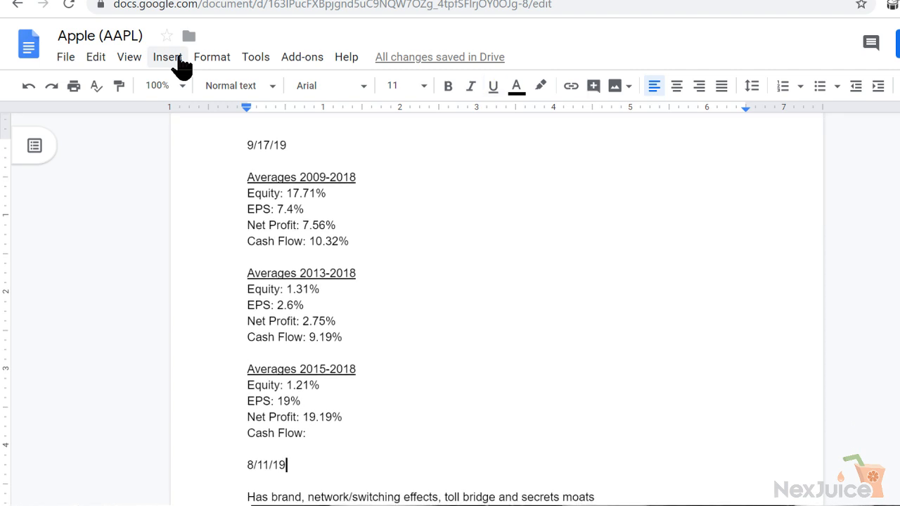
key(Up)
key(Up)
key(Up)
key(Up)
key(Up)
key(Up)
key(Up)
key(Up)
key(Up)
key(Up)
key(Up)
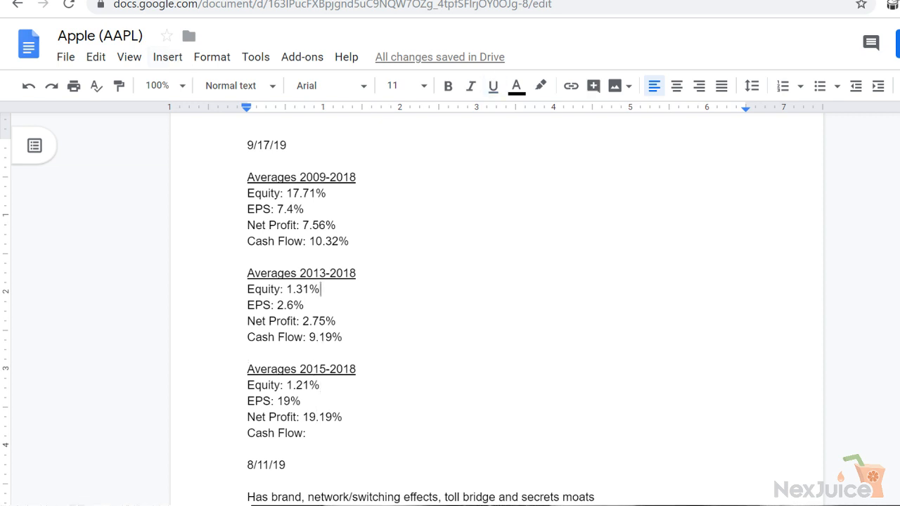
Check the 2013 and 2014 equity growth rates in the Apple - AAPL spreadsheet, and set the document's 2013-2018 Equity average to -2.16%
key(ctrl+Tab)
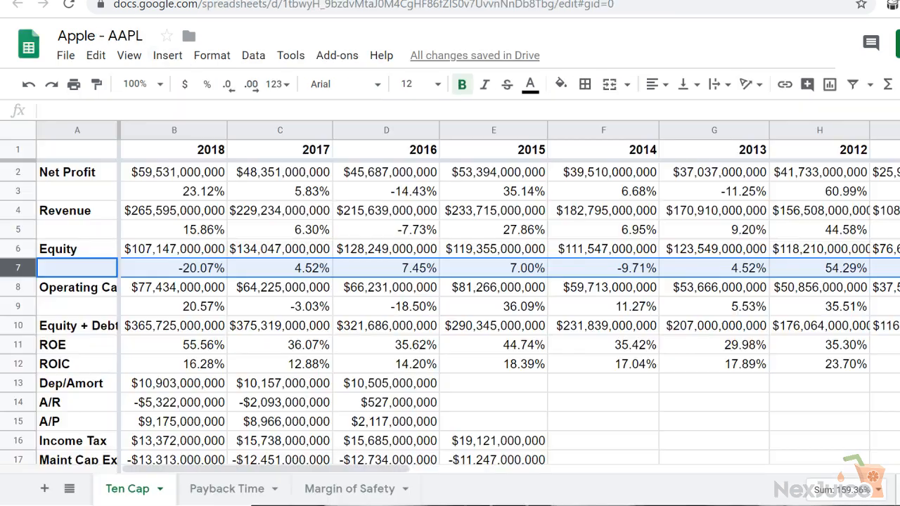
click(211, 289)
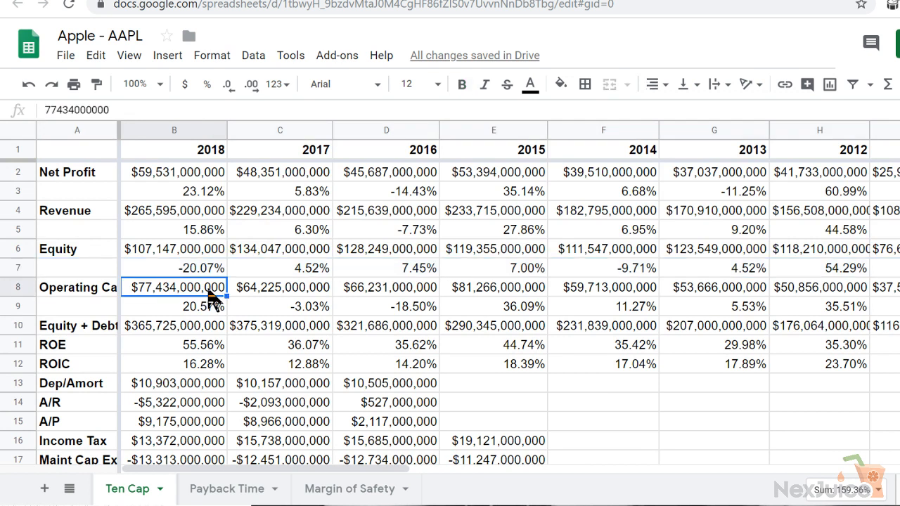
click(758, 273)
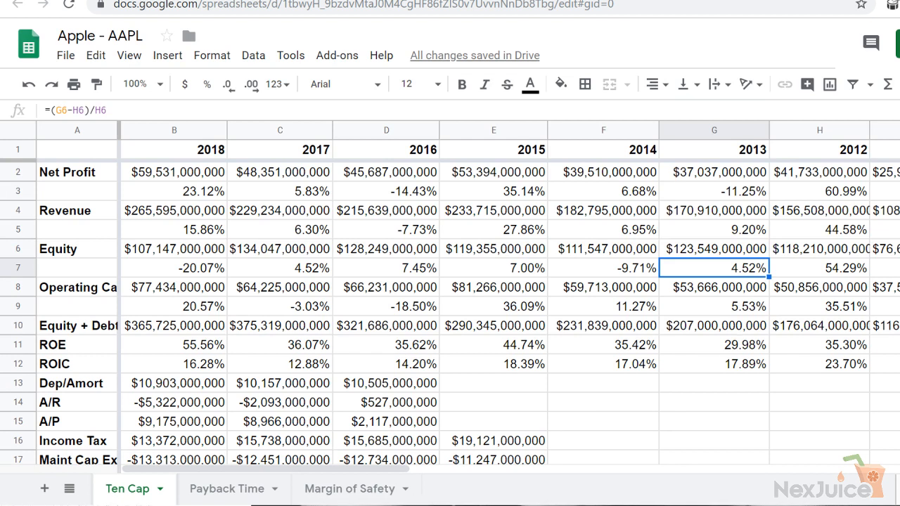
click(638, 271)
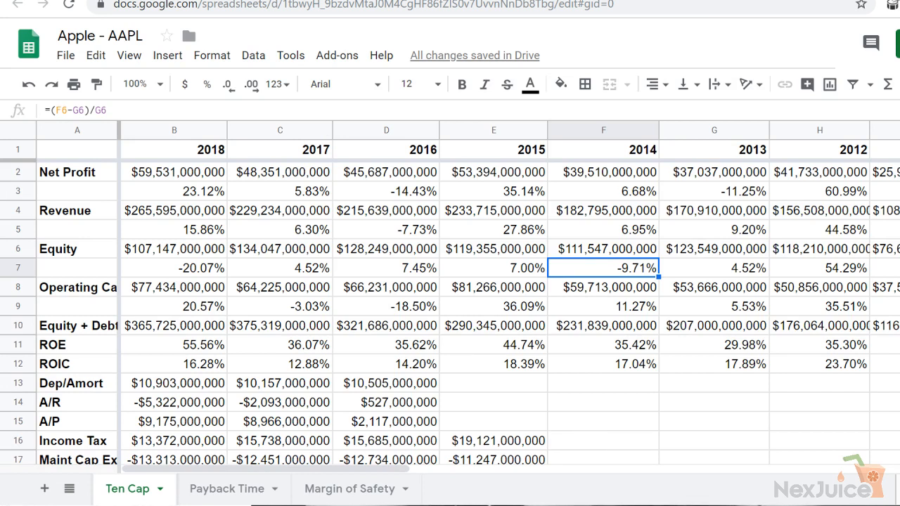
click(408, 1)
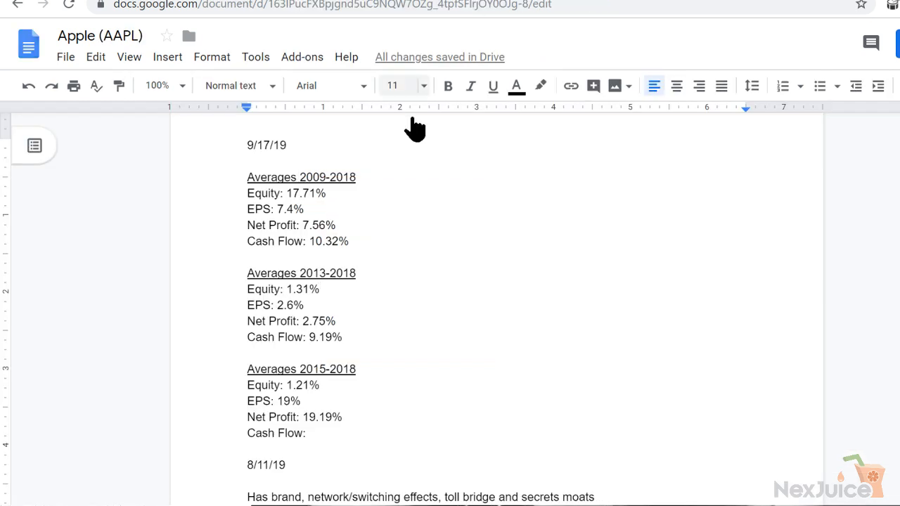
drag(310, 290, 285, 289)
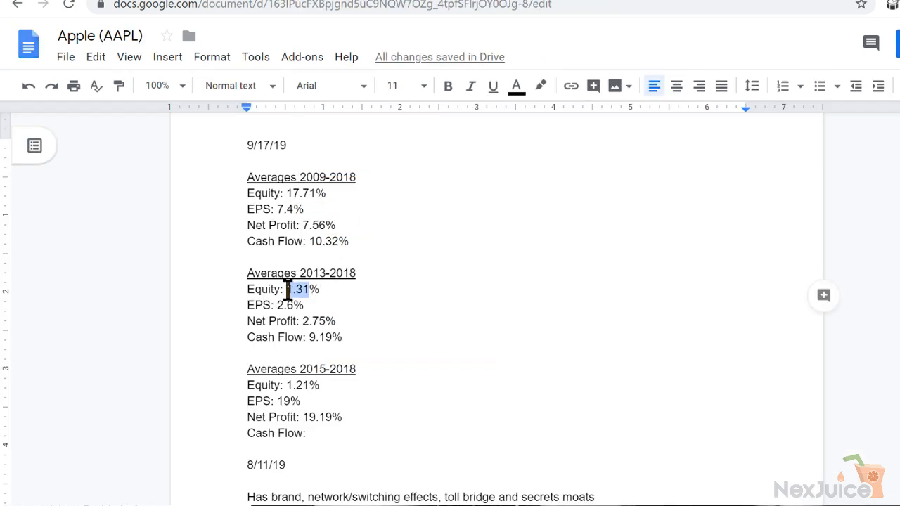
text(-2.16)
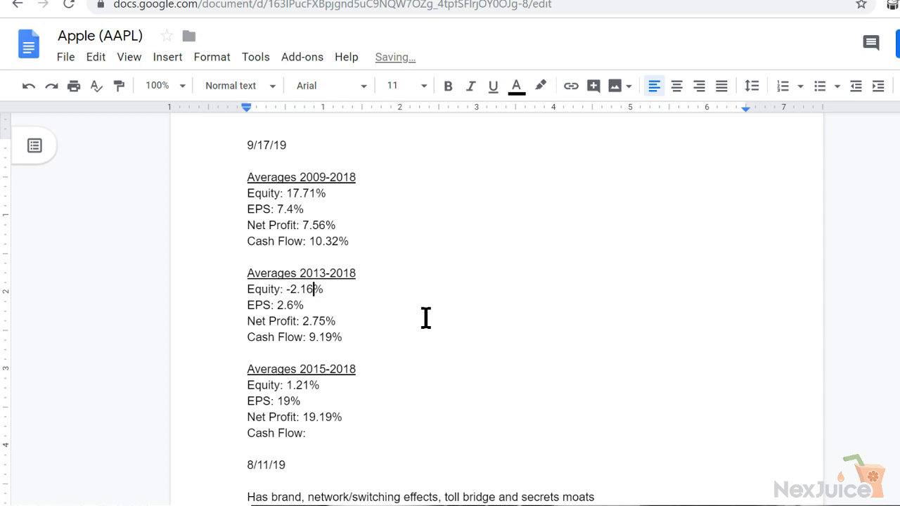
Check the 2016 and 2017 equity growth rates in the spreadsheet, and set the document's 2015-2018 Equity average to -2.7%
click(310, 386)
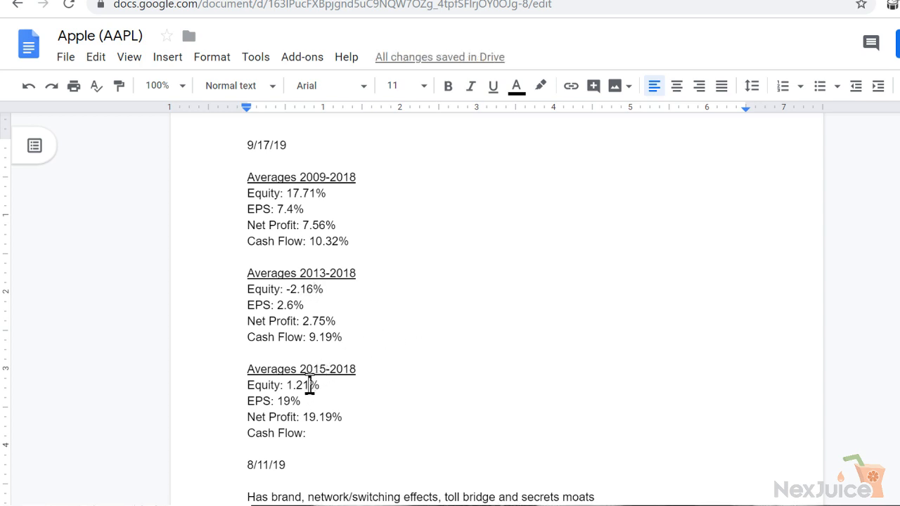
key(ctrl+Tab)
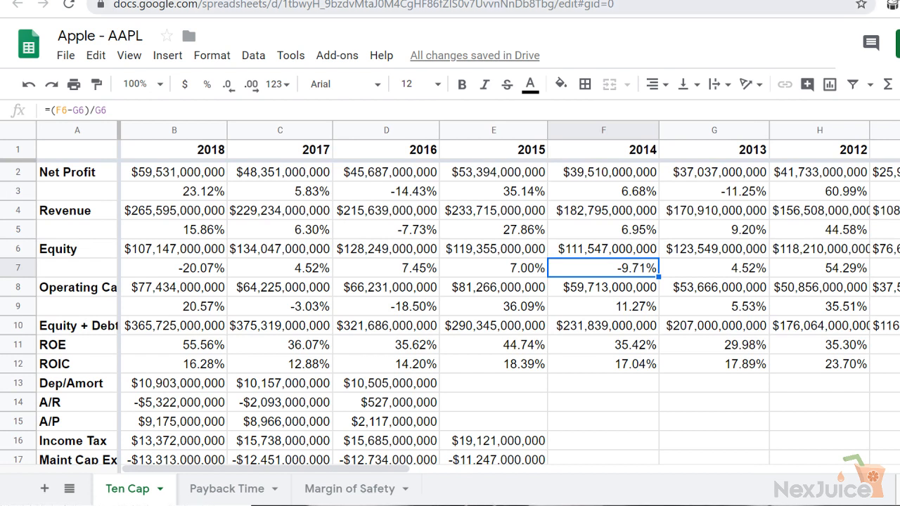
click(315, 273)
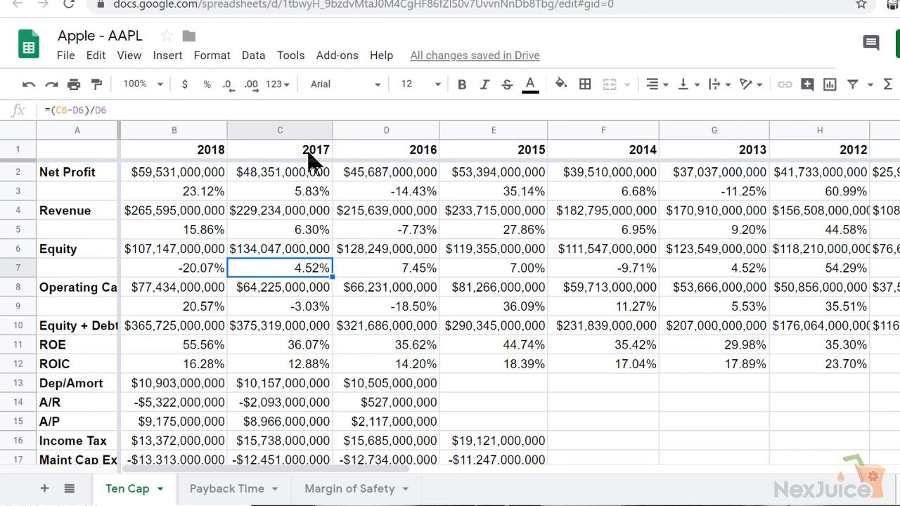
click(386, 273)
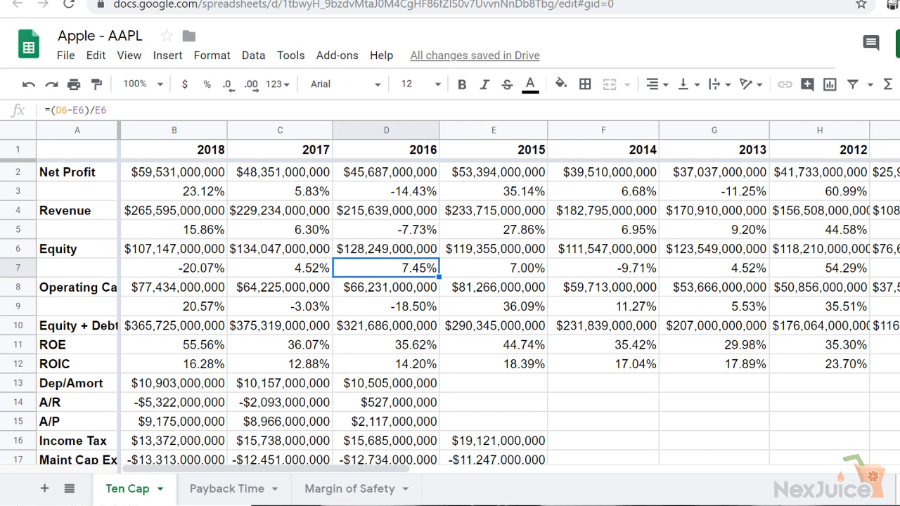
click(373, 1)
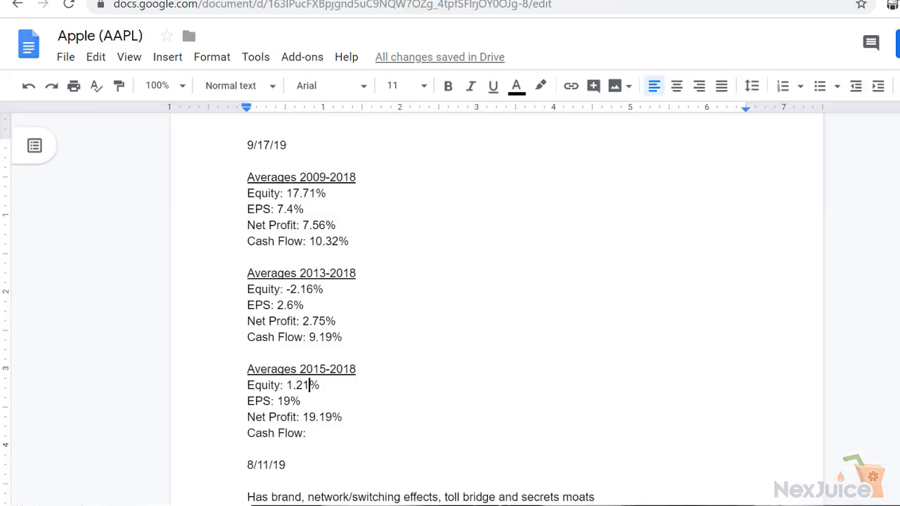
click(308, 391)
key(BackSpace)
key(BackSpace)
key(BackSpace)
key(BackSpace)
text(-2.7)
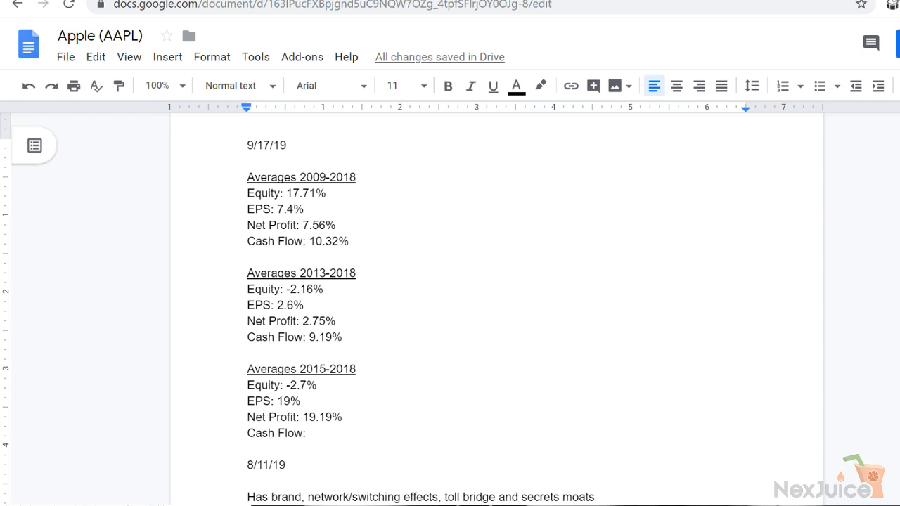
Switch to the Apple - AAPL spreadsheet and examine the EPS row from 2018 back to 2008
key(ctrl+Tab)
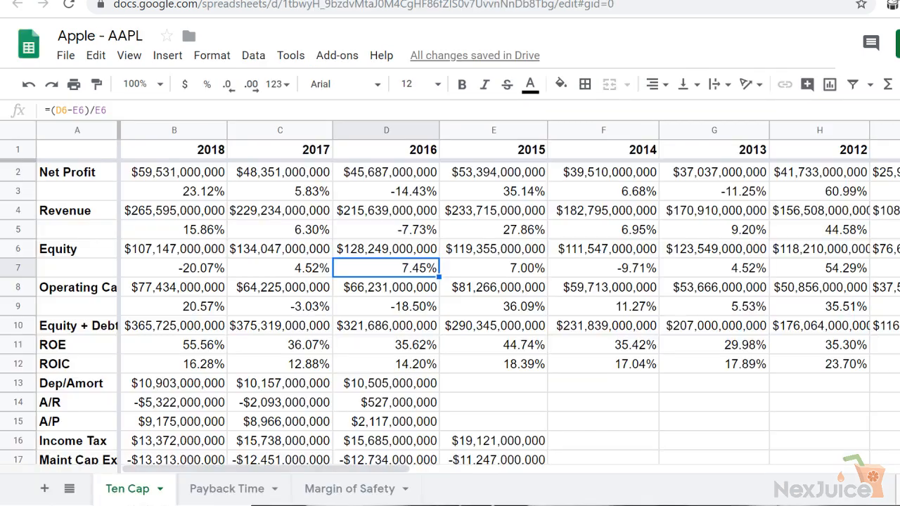
click(190, 352)
key(Down)
key(Down)
key(Down)
key(Down)
key(Down)
key(Down)
key(Down)
key(Down)
key(Down)
key(Down)
key(Down)
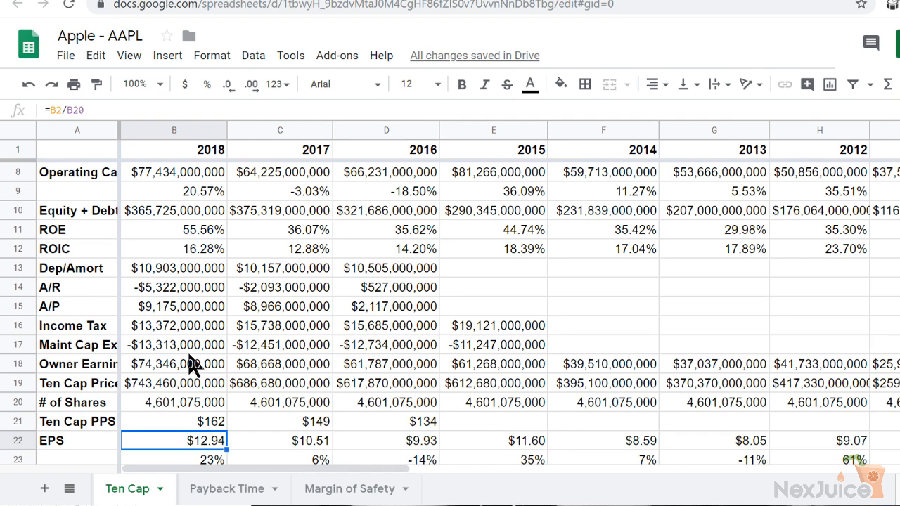
key(Right)
key(Right)
key(Right)
key(Right)
key(Right)
key(Right)
key(Right)
key(Right)
key(Right)
key(Right)
key(Right)
key(Right)
key(Right)
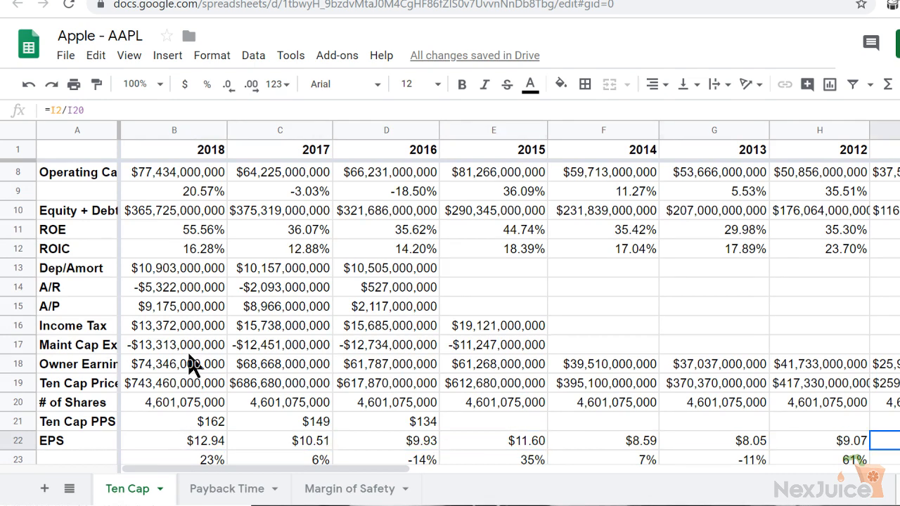
key(Left)
key(Left)
key(Left)
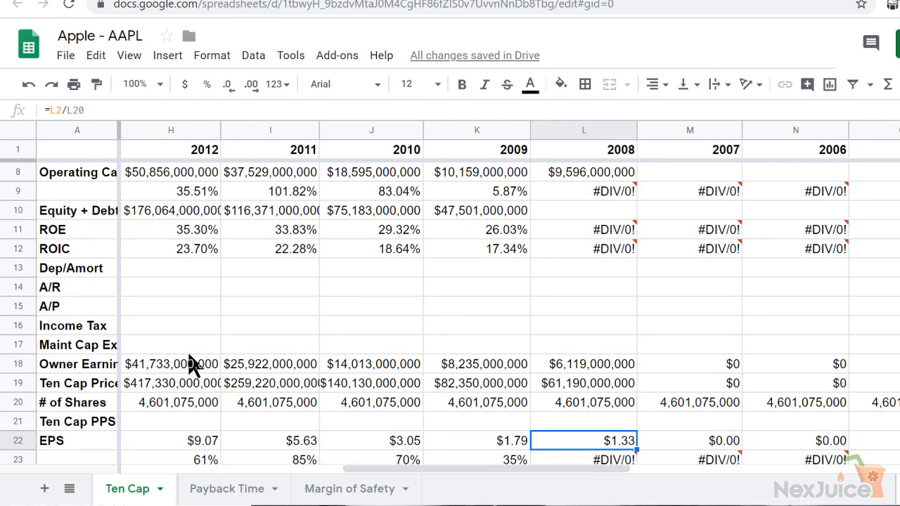
key(Down)
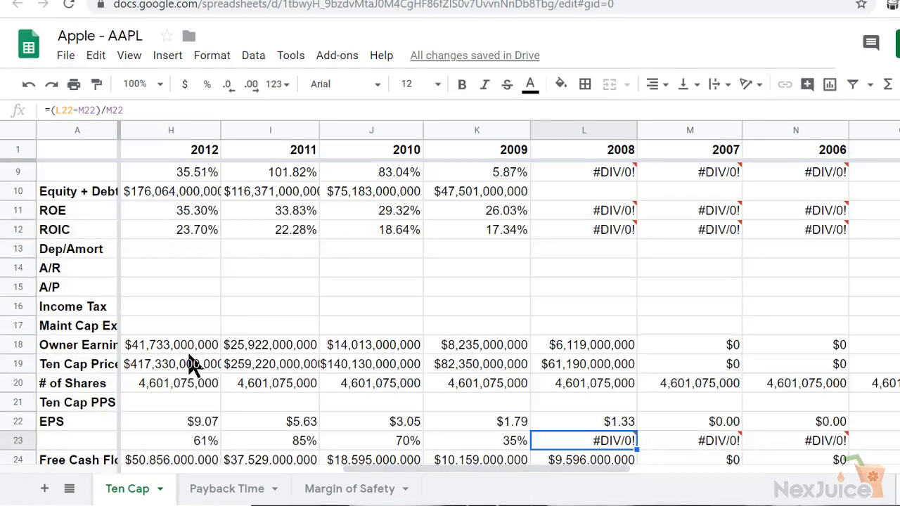
Select the EPS growth row beneath EPS and read its rates from 2009 up to 2018
click(15, 441)
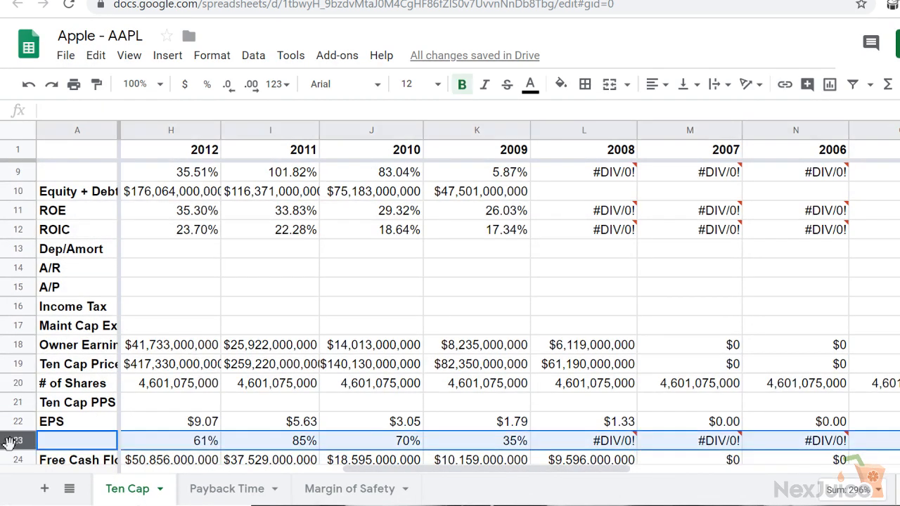
click(501, 443)
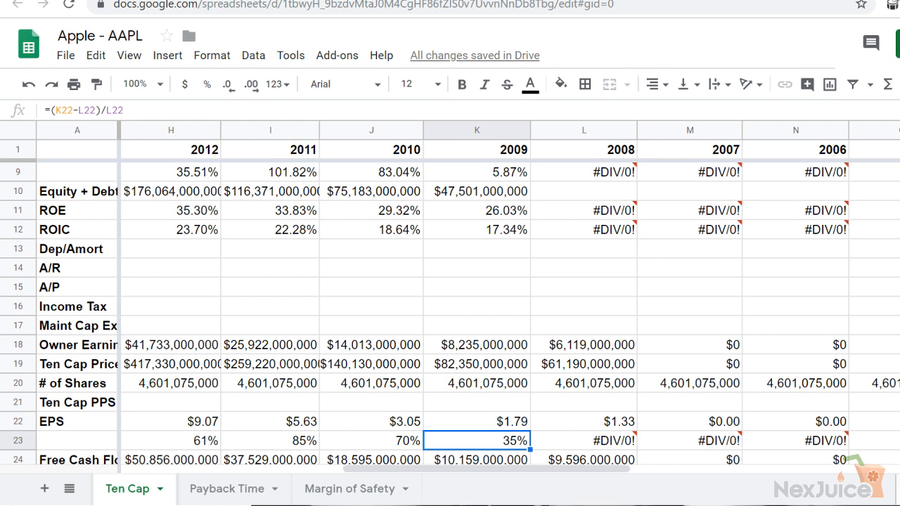
click(156, 439)
key(Left)
key(Left)
key(Left)
key(Left)
key(Left)
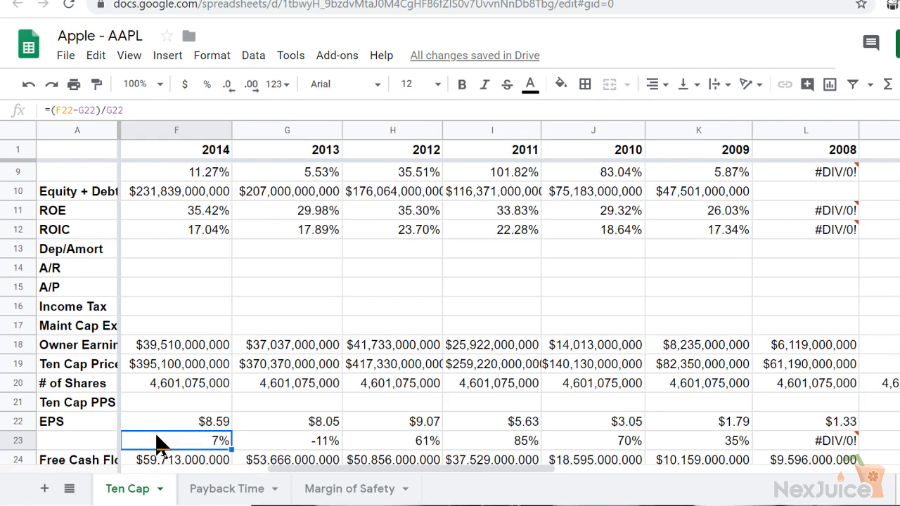
key(Left)
key(Left)
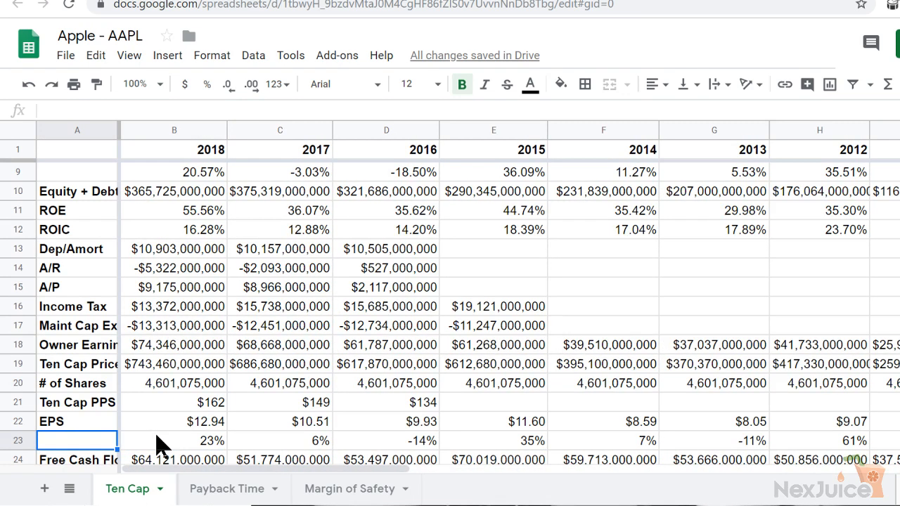
Check the EPS growth rates from 2018 back to 2009, and set the 2009-2018 EPS average in the Apple (AAPL) document to 29.7%
click(23, 441)
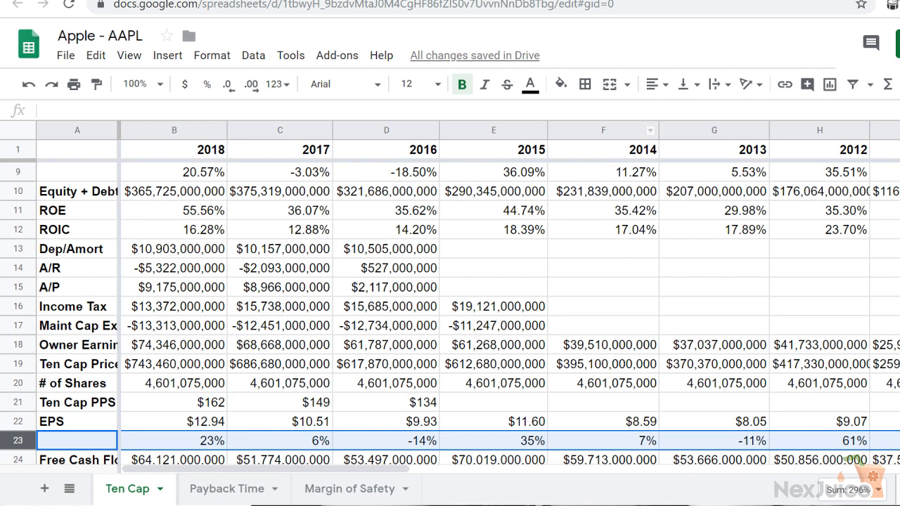
click(176, 443)
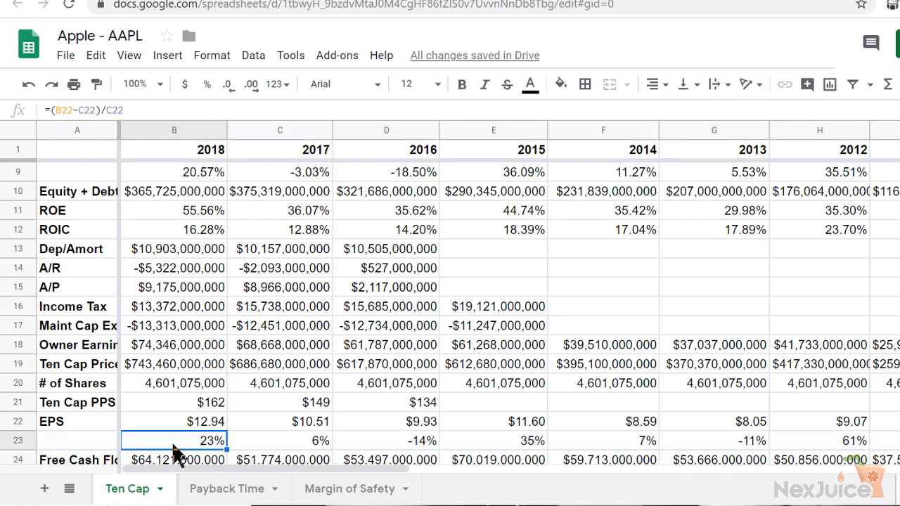
key(Right)
key(Right)
key(Right)
key(Right)
key(Right)
key(Right)
key(Right)
key(Right)
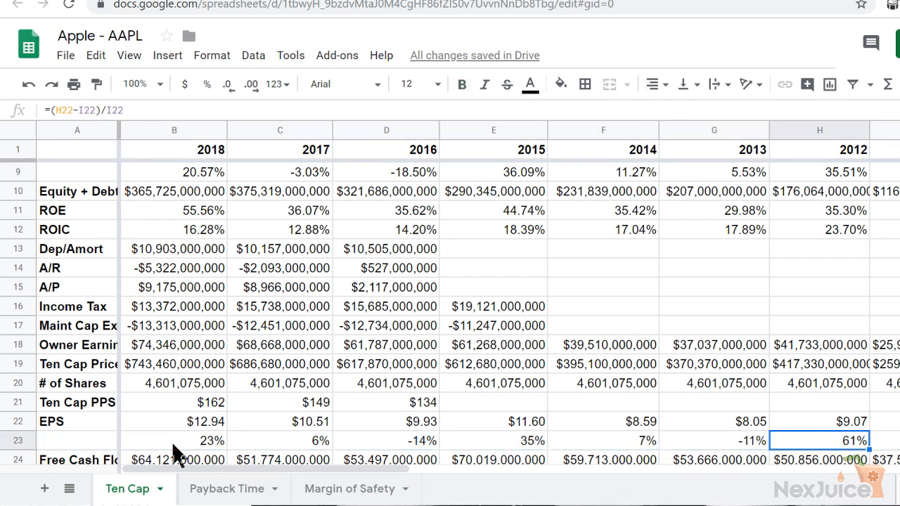
key(Right)
key(Right)
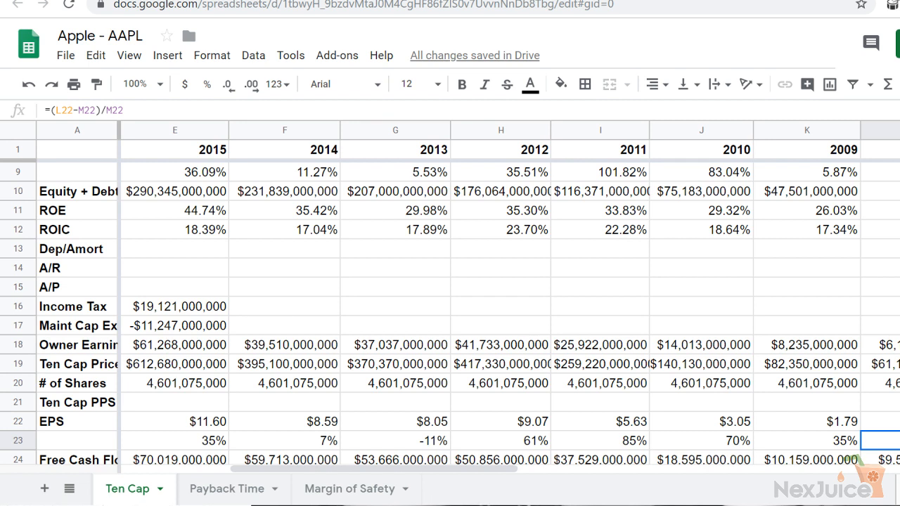
click(415, 0)
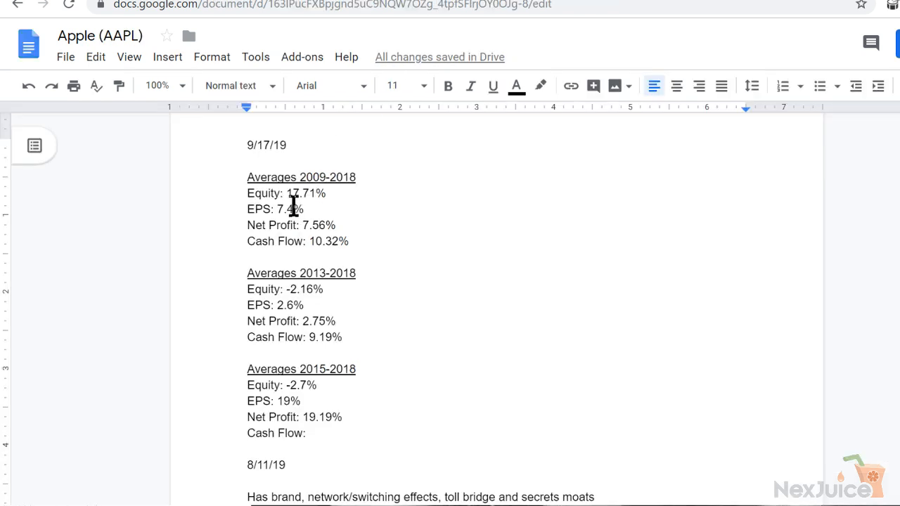
drag(293, 205, 278, 204)
text(29.)
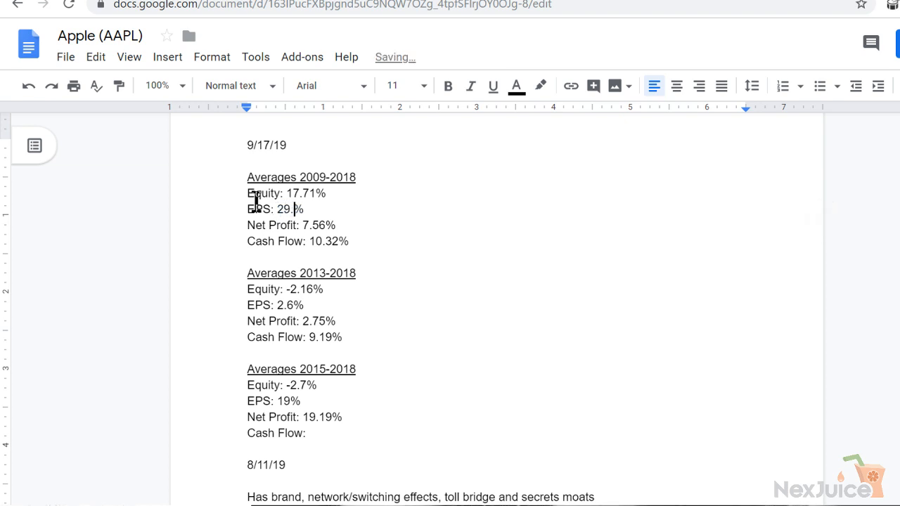
text(7)
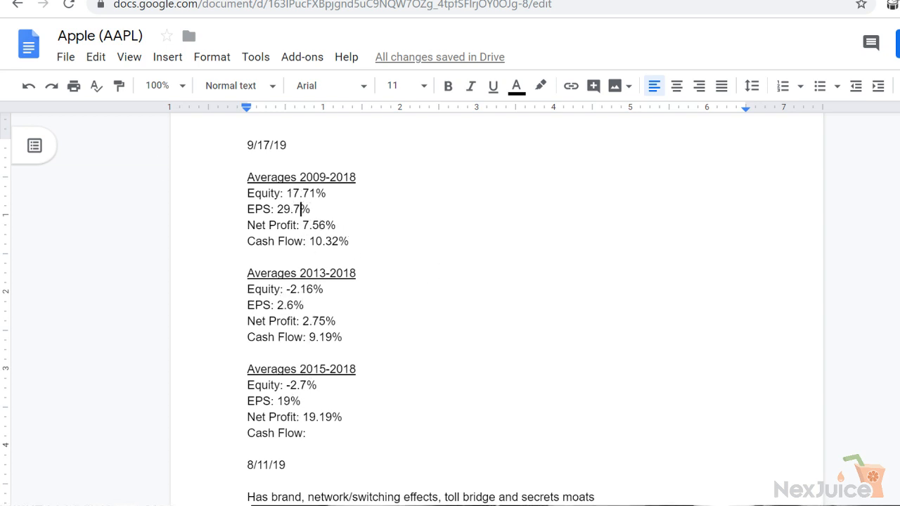
key(ctrl+Tab)
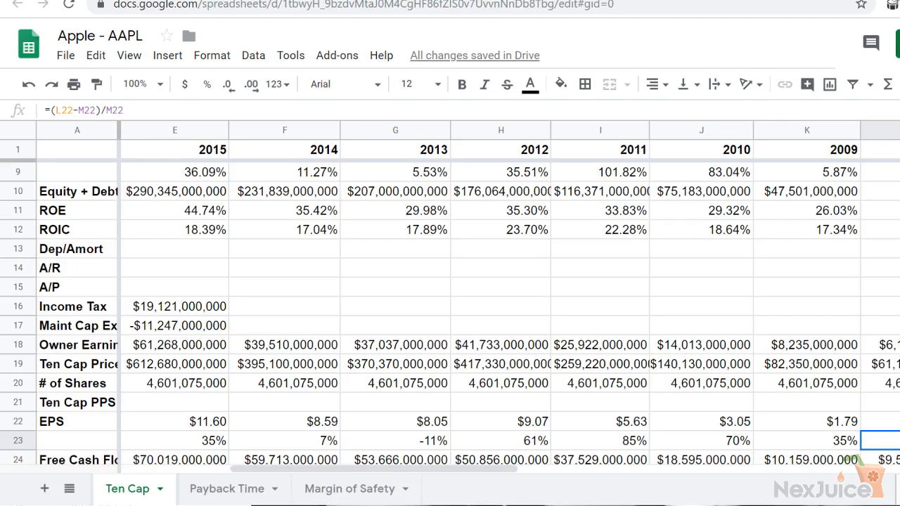
key(ctrl+Tab)
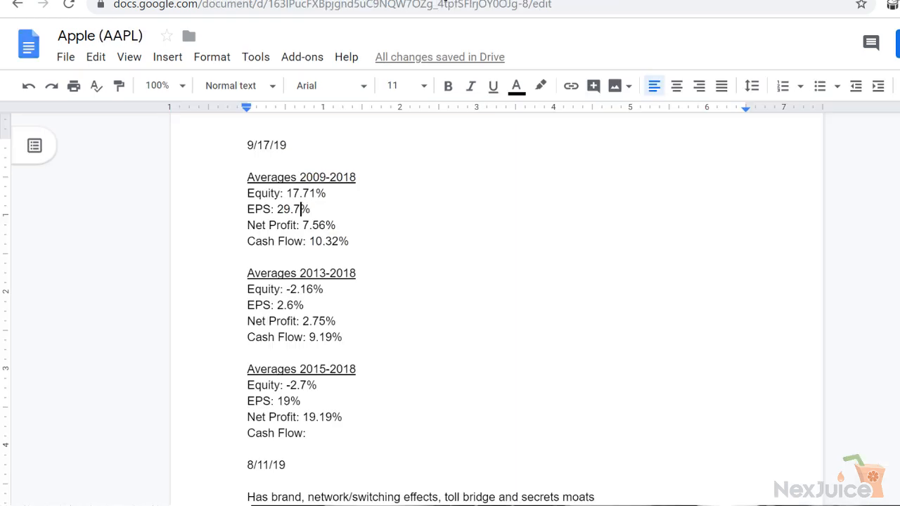
click(327, 177)
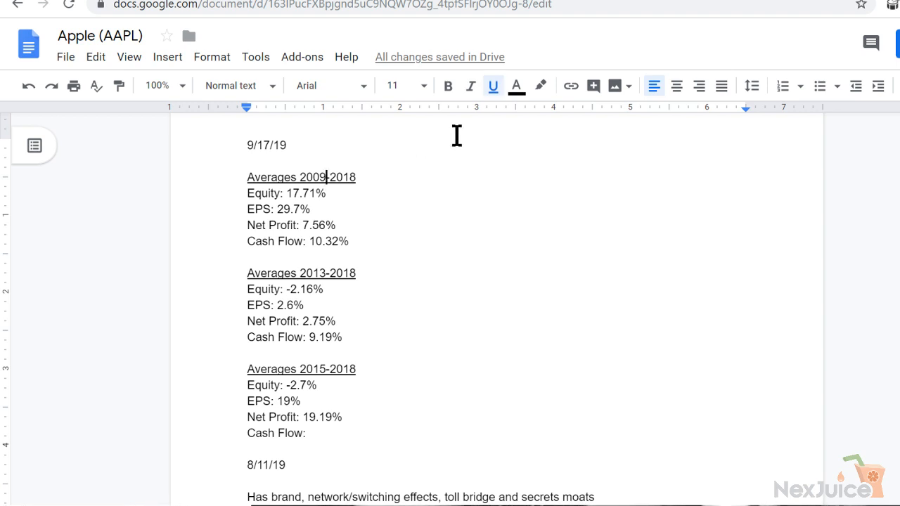
key(BackSpace)
text(8)
key(BackSpace)
text(9)
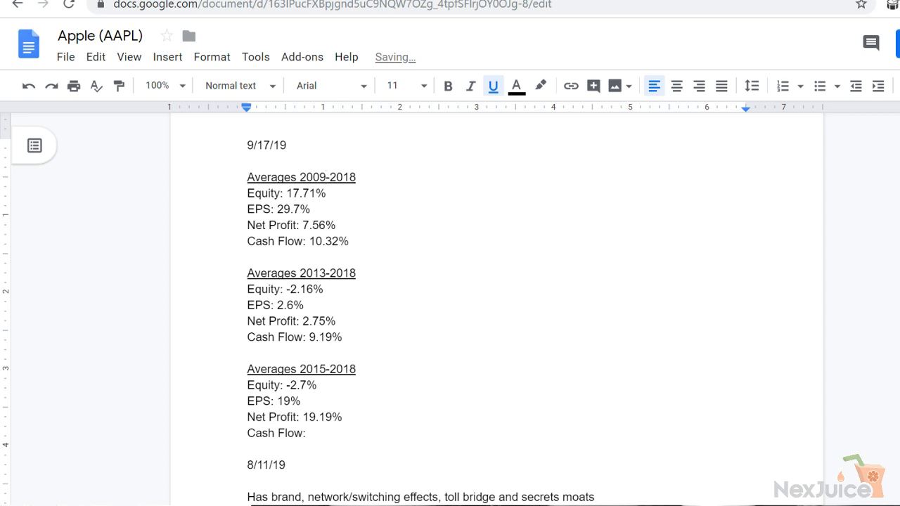
Check the 2009 and 2010 EPS growth rates in the Apple - AAPL spreadsheet, and correct the document's 2009-2018 EPS average to 29.11%
key(ctrl+Tab)
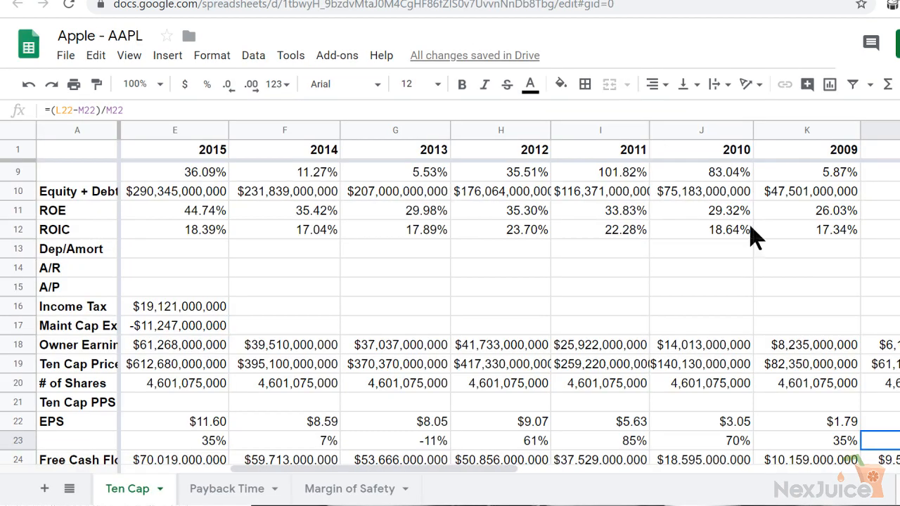
key(Left)
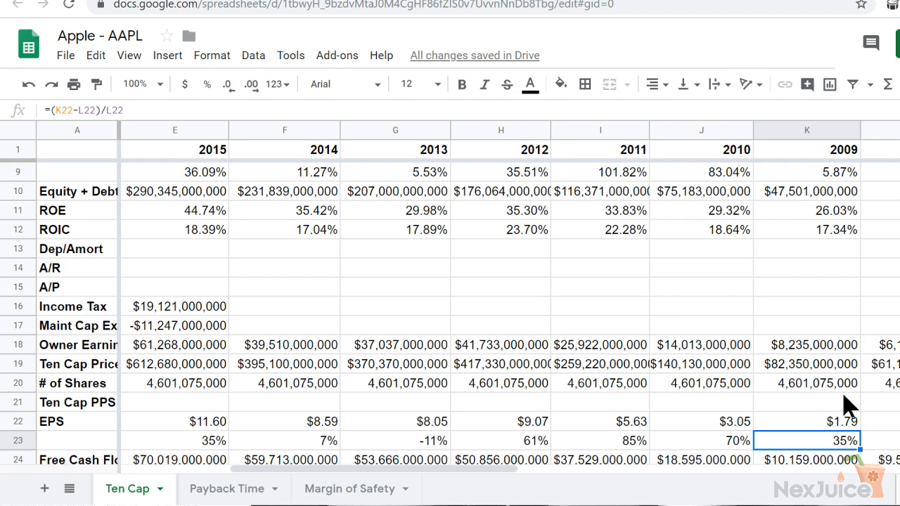
key(Left)
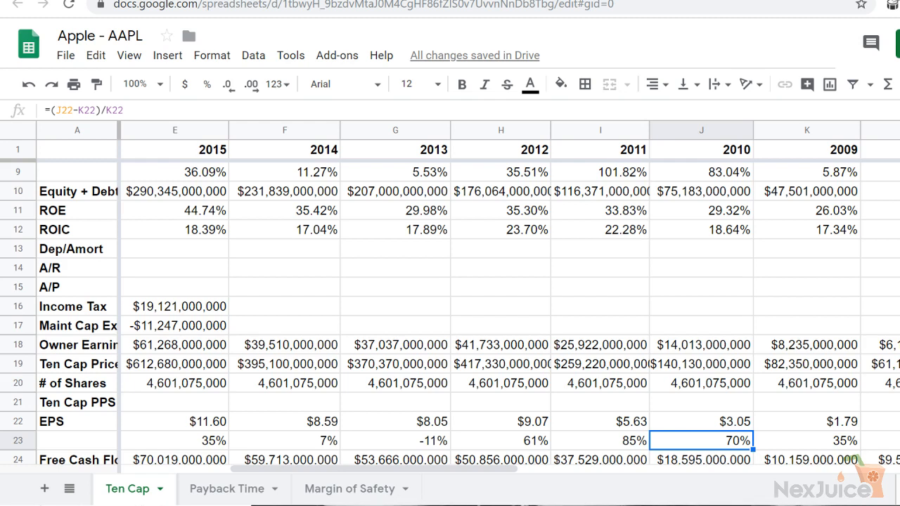
key(ctrl+Tab)
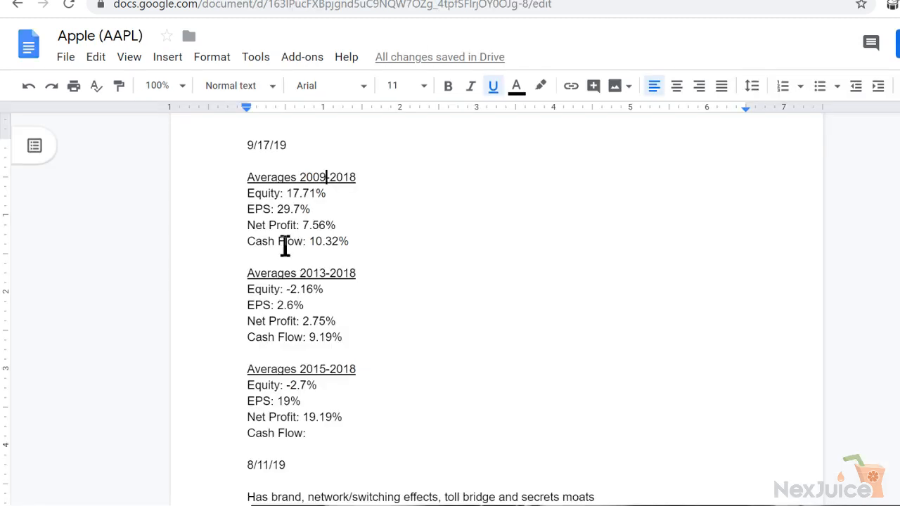
click(300, 209)
key(BackSpace)
text(11)
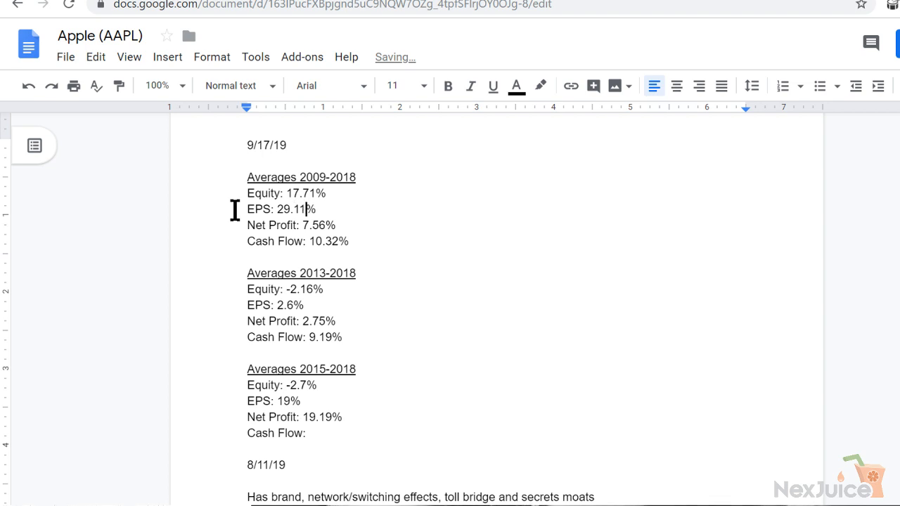
Switch to the Apple - AAPL spreadsheet and examine the 2010 values in the EPS and Equity growth rows
key(ctrl+shift+Tab)
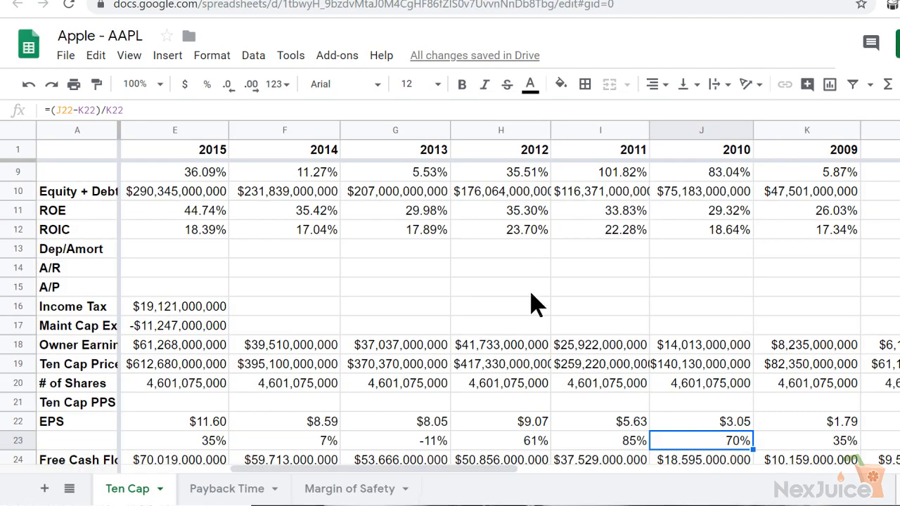
key(Up)
key(Up)
key(Up)
key(Up)
key(Up)
key(Up)
key(Up)
key(Up)
key(Up)
key(Up)
key(Up)
key(Up)
key(Up)
key(Up)
key(Up)
key(Up)
key(Up)
key(Up)
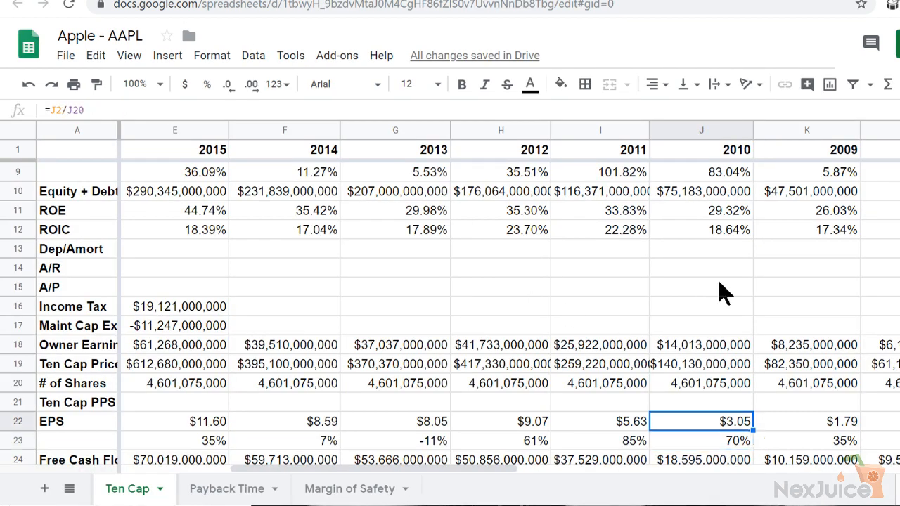
key(Down)
key(Down)
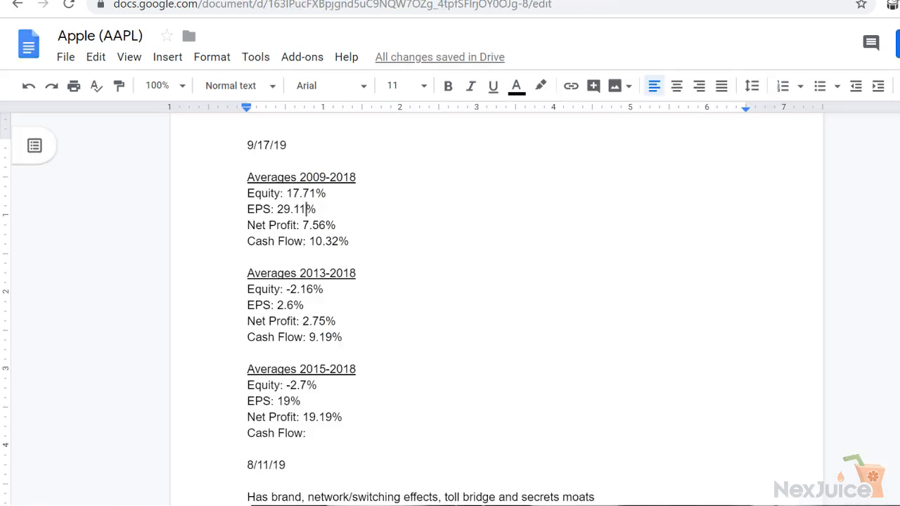
Go from the Equity growth row in the spreadsheet down to the 2014 rate in the growth row beneath EPS
click(307, 302)
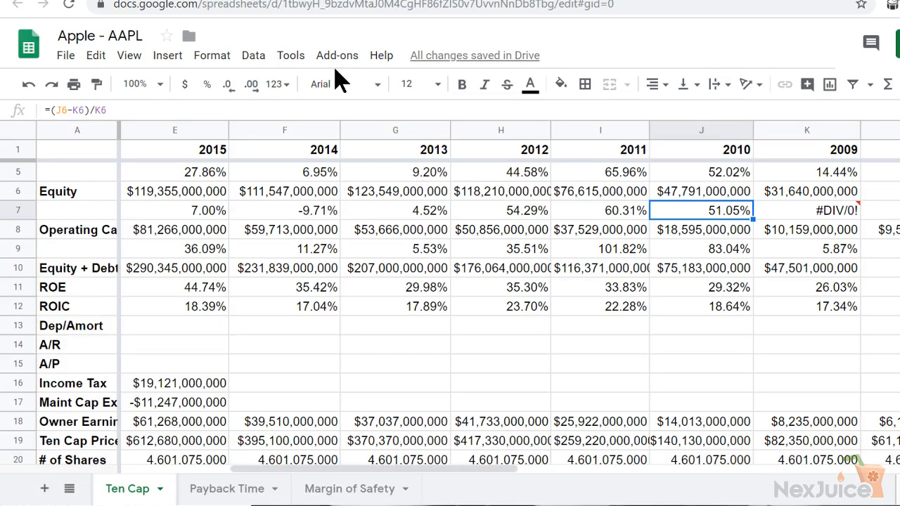
key(Left)
key(Left)
key(Left)
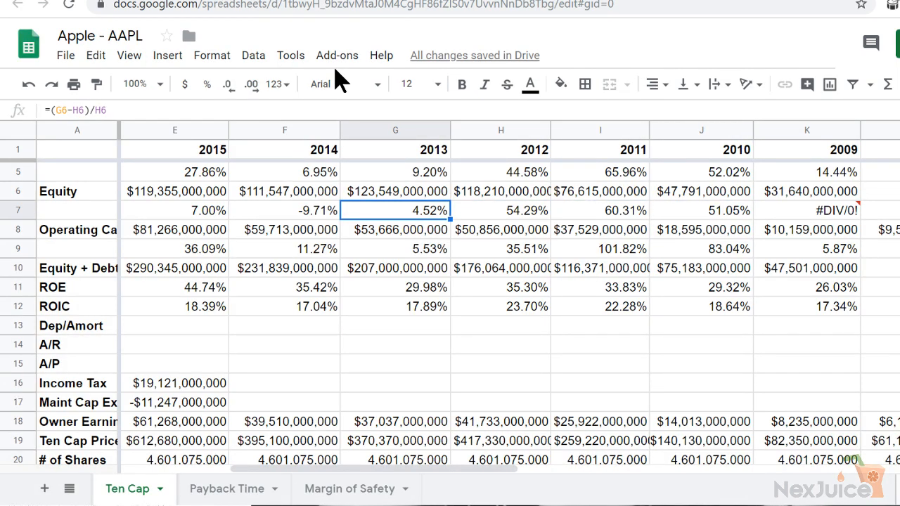
key(Down)
key(Down)
key(Down)
key(Down)
key(Down)
key(Down)
key(Down)
key(Down)
key(Down)
key(Down)
key(Down)
key(Down)
key(Down)
key(Down)
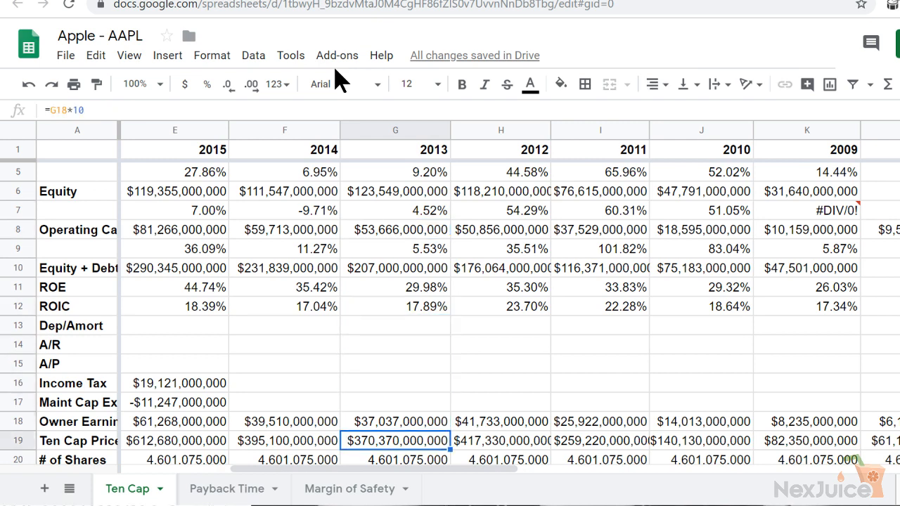
key(Down)
key(Left)
key(Down)
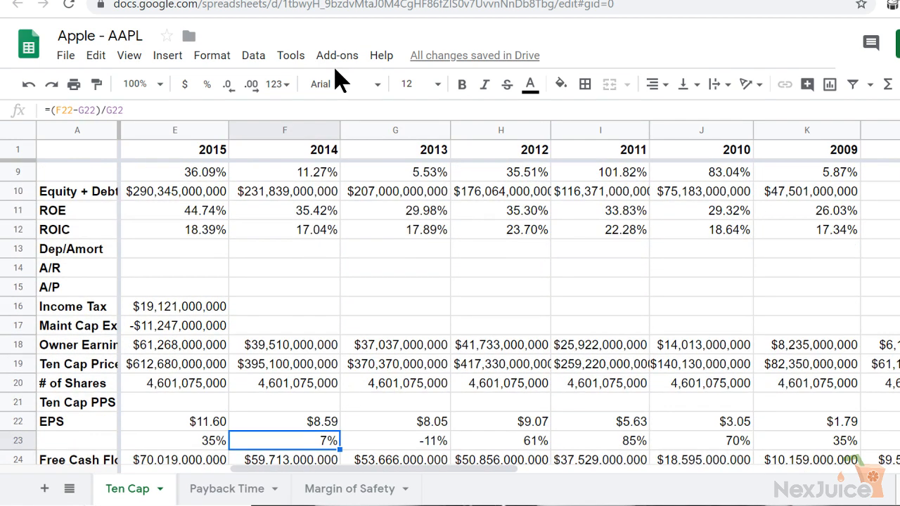
Check the EPS growth row up to 2018, and set the document's 2013-2018 EPS average to 11.4%
key(Left)
key(Left)
key(Left)
key(Left)
key(Left)
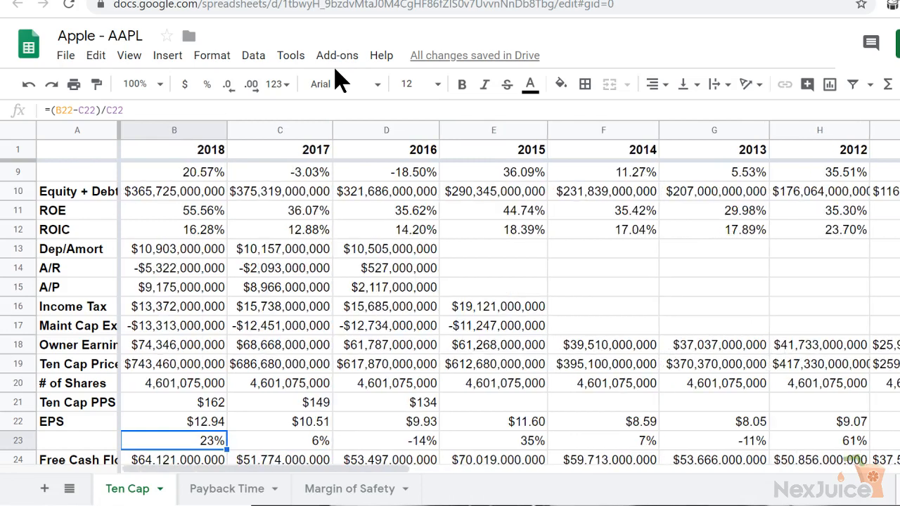
click(18, 442)
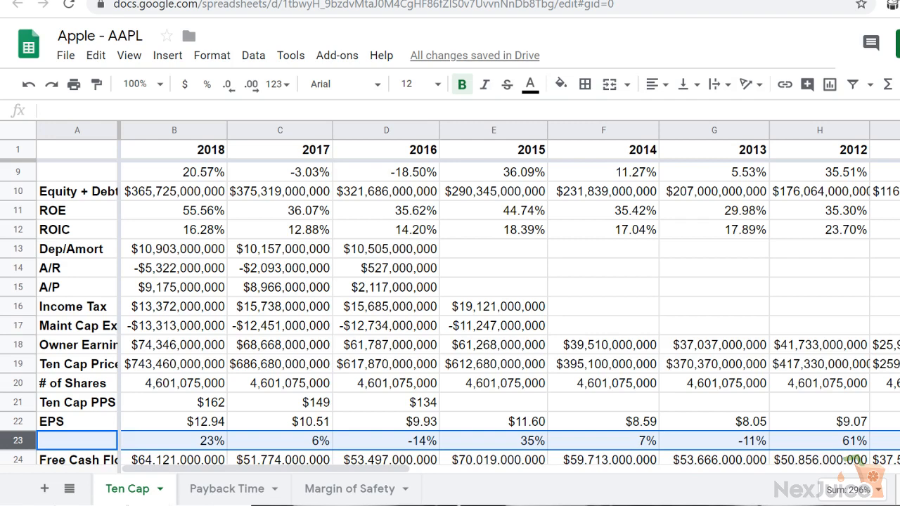
key(ctrl+Tab)
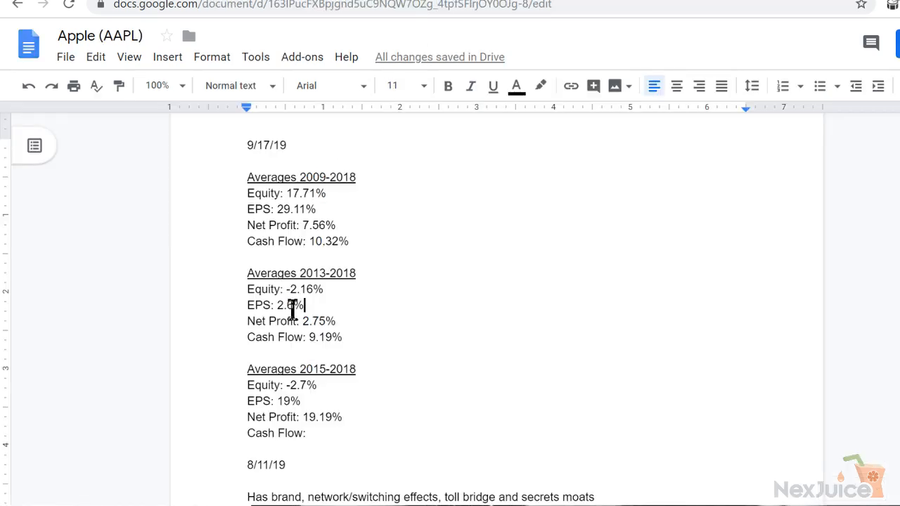
drag(293, 310, 278, 307)
text(11.4)
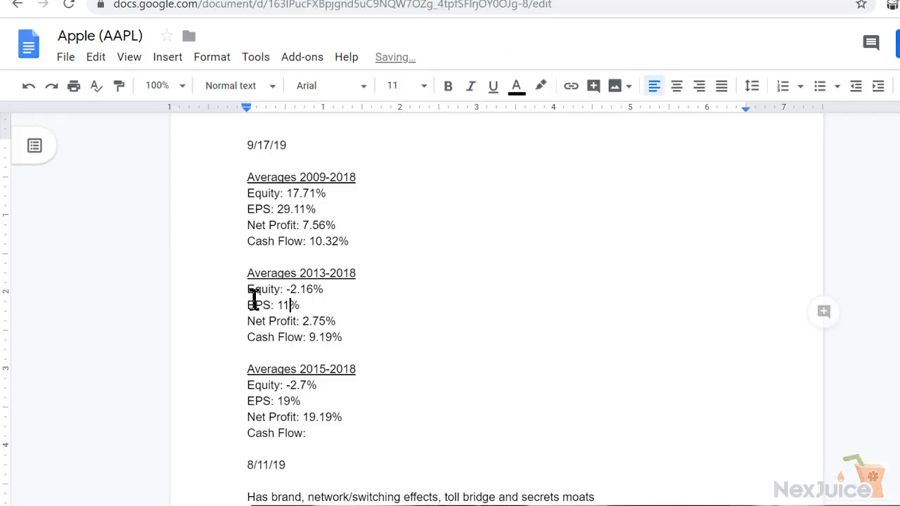
Check the EPS growth rates from 2016 to 2018 in the spreadsheet, and set the document's 2015-2018 EPS average to 5%
click(289, 402)
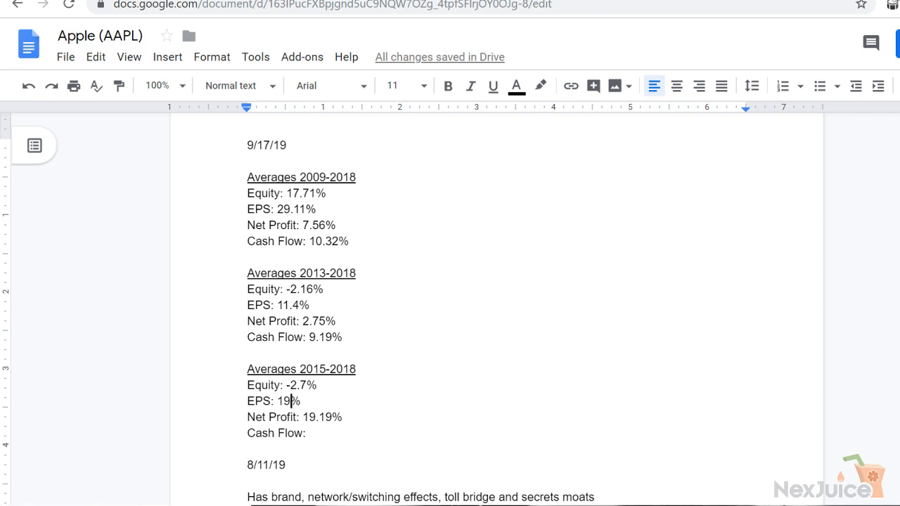
key(ctrl+Tab)
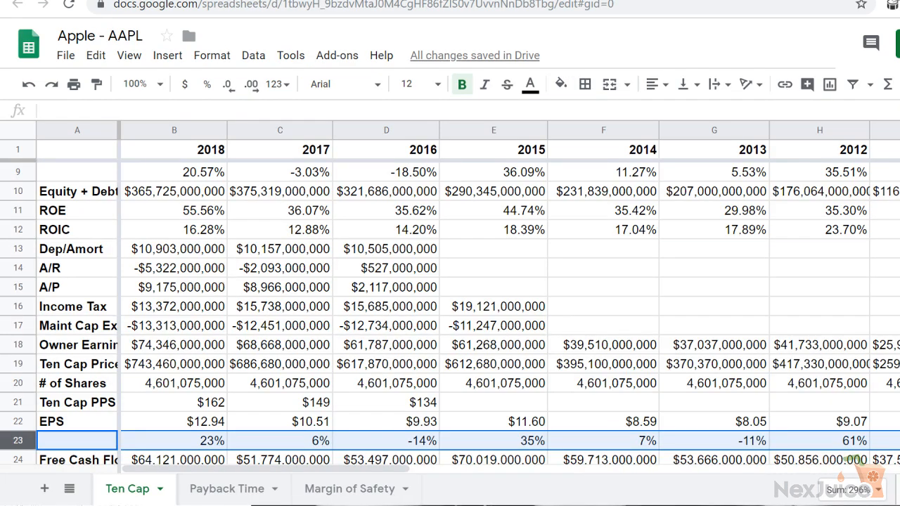
key(ctrl+shift+Tab)
key(ctrl+Tab)
click(357, 444)
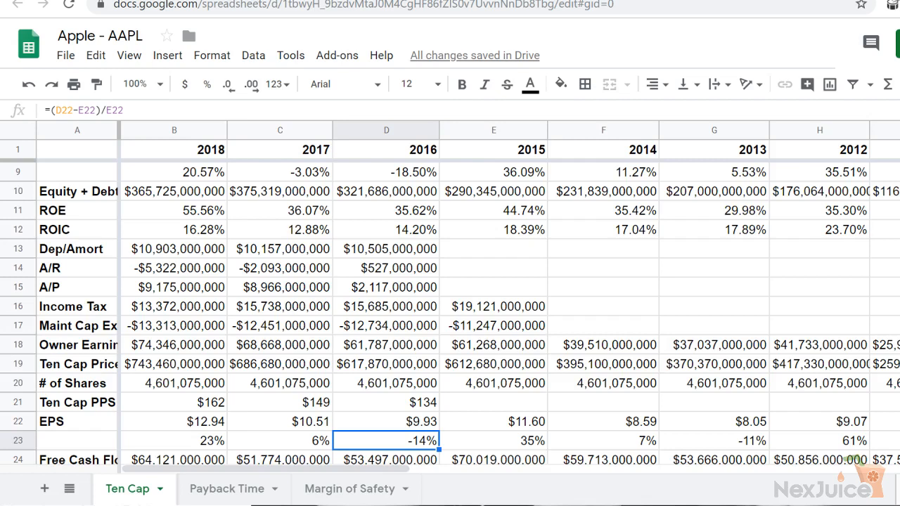
key(ctrl+Tab)
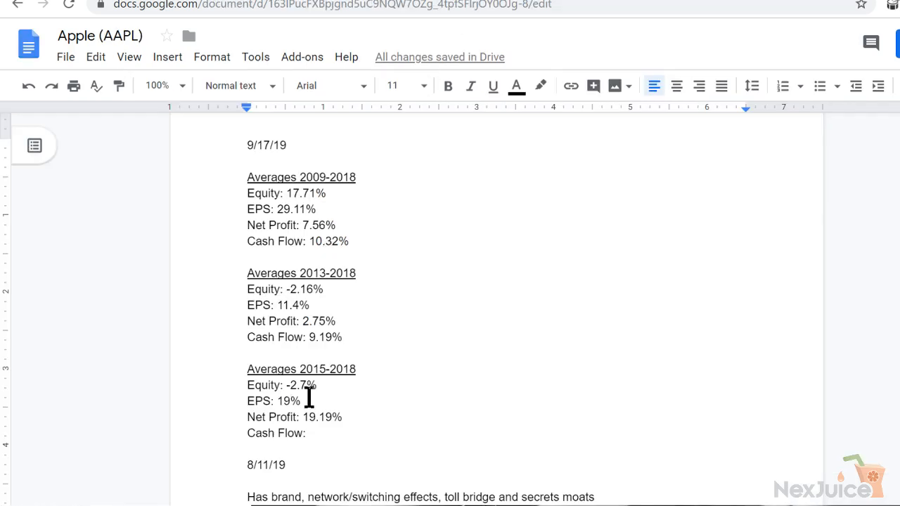
drag(289, 401, 279, 400)
text(5)
Color the Equity and EPS lines under Averages 2015-2018 red
drag(294, 402, 245, 391)
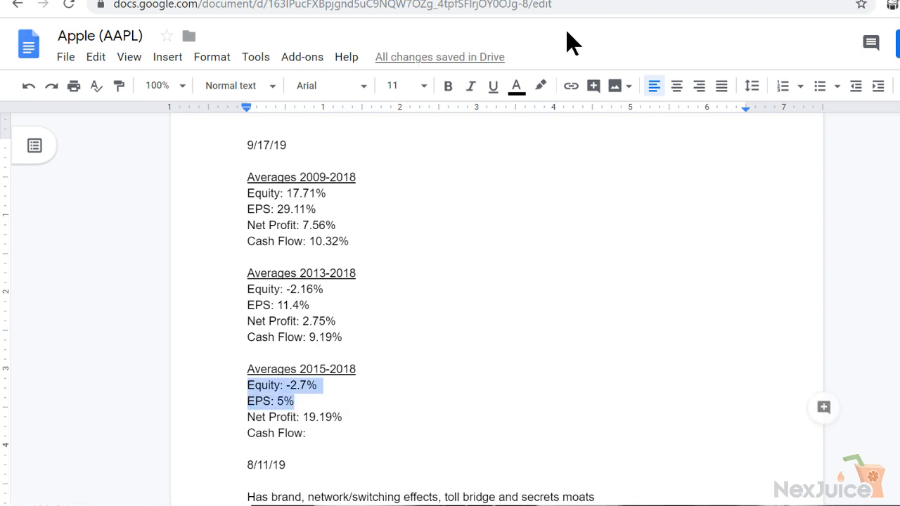
click(516, 85)
click(541, 133)
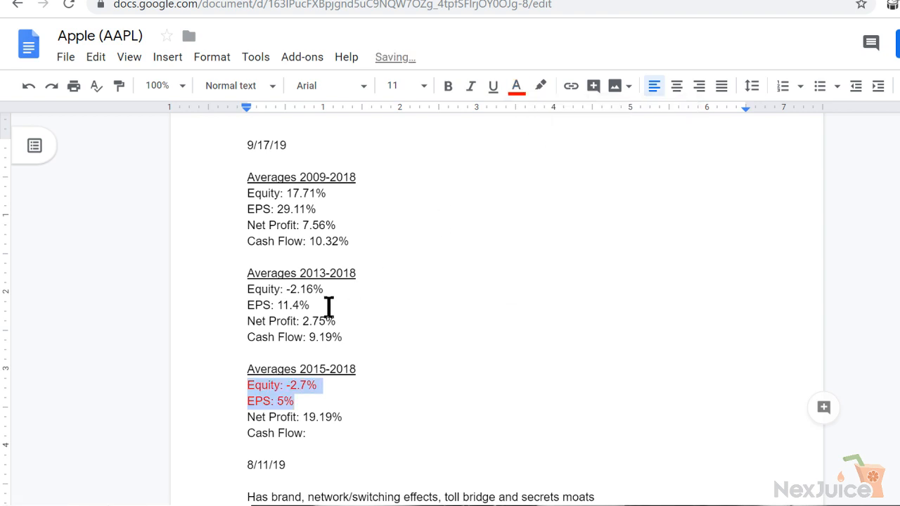
Color the Equity line under Averages 2013-2018 red
drag(324, 289, 233, 294)
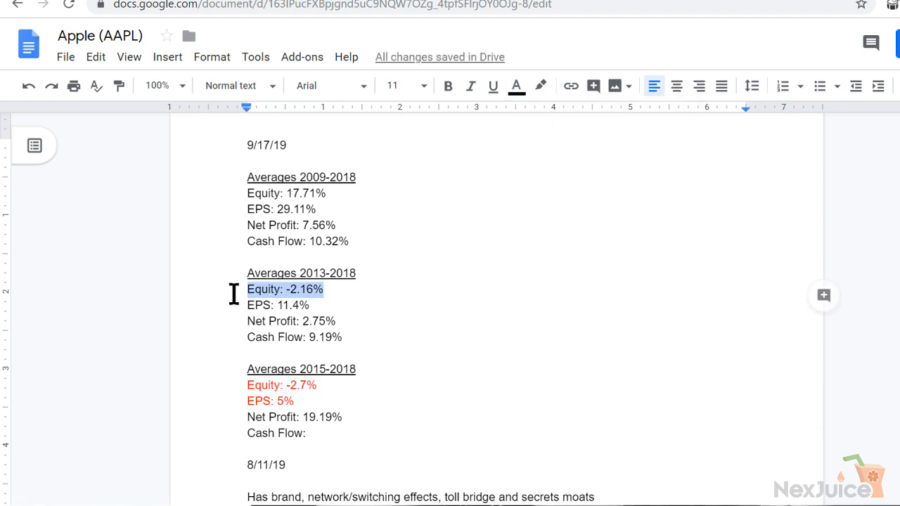
click(516, 85)
click(540, 133)
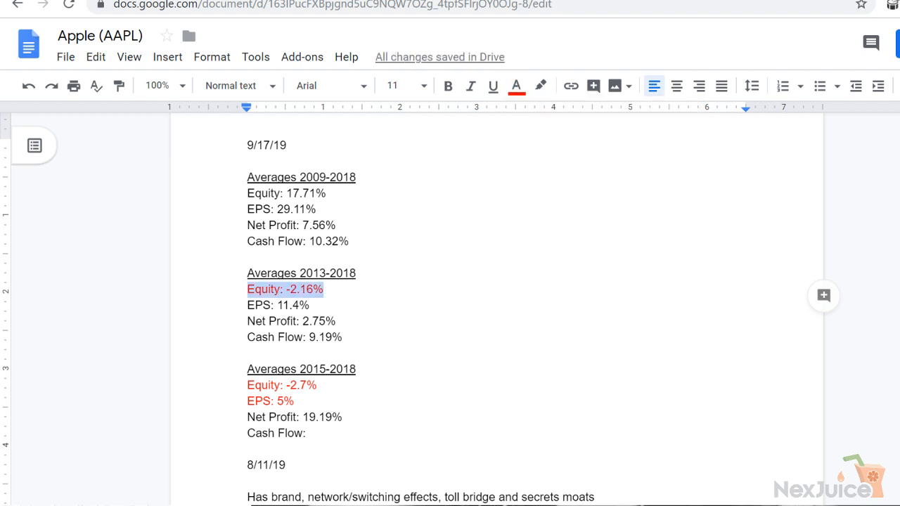
Open the Microsoft - MSFT notes document and color the Equity, EPS and Net Profit lines under Averages 2009-2018 red
key(ctrl+t)
text(msft)
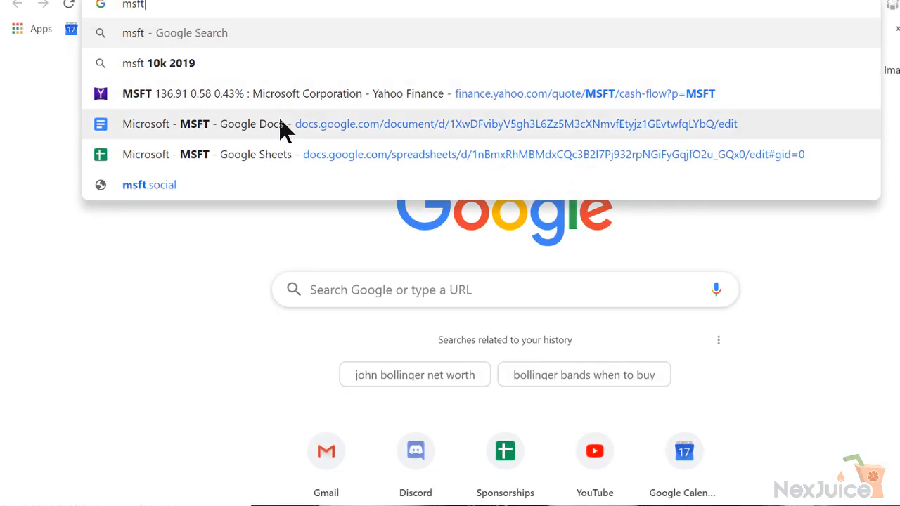
click(280, 127)
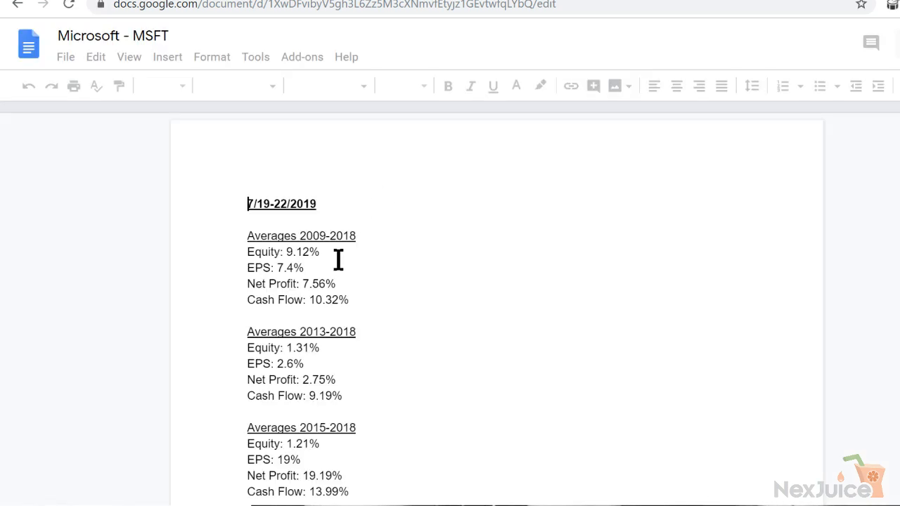
drag(345, 287, 237, 252)
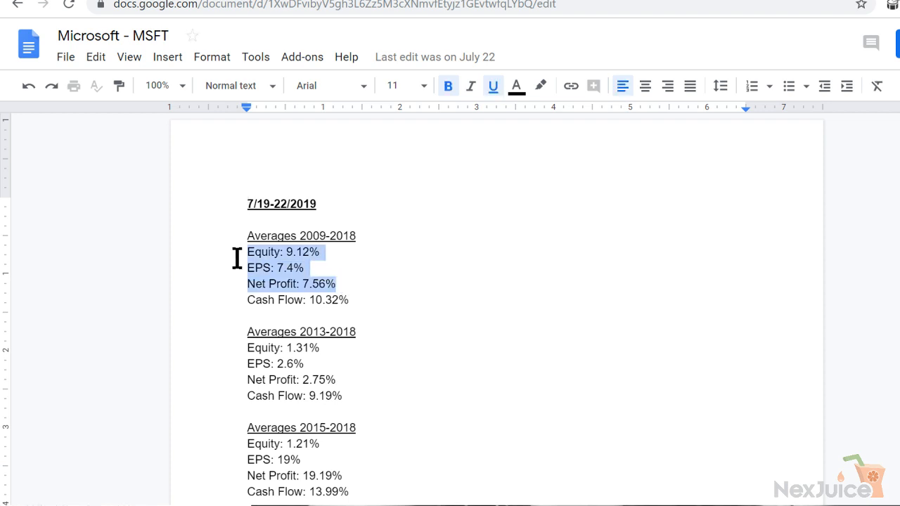
click(516, 85)
click(540, 133)
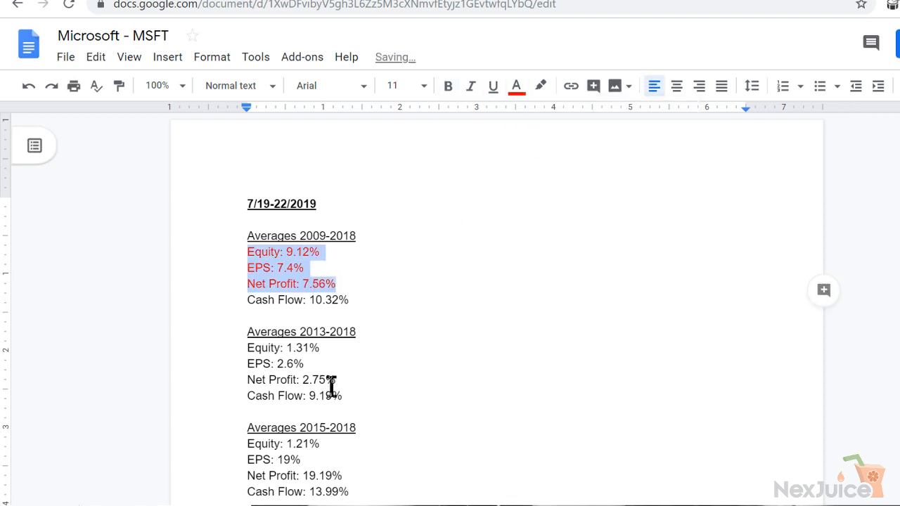
Color the Equity, EPS, Net Profit and Cash Flow lines under Averages 2013-2018 red in the Microsoft document
drag(344, 397, 244, 355)
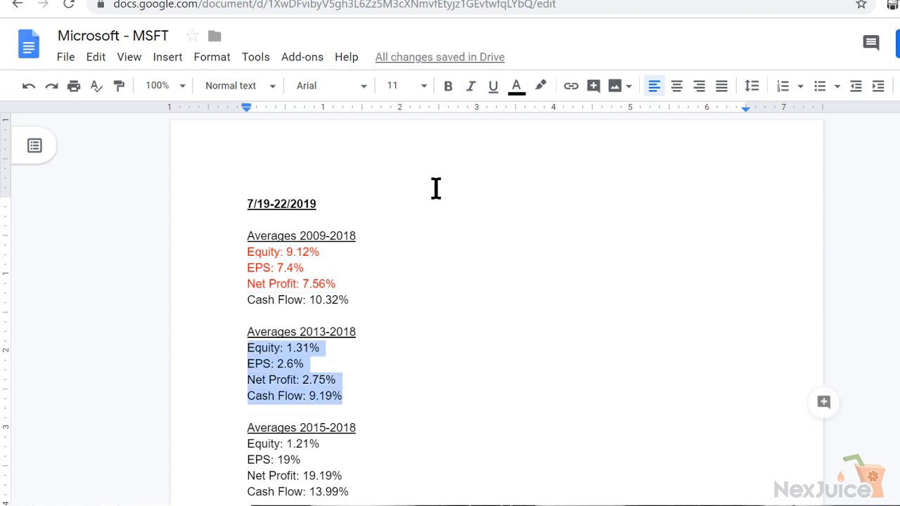
click(517, 89)
click(540, 134)
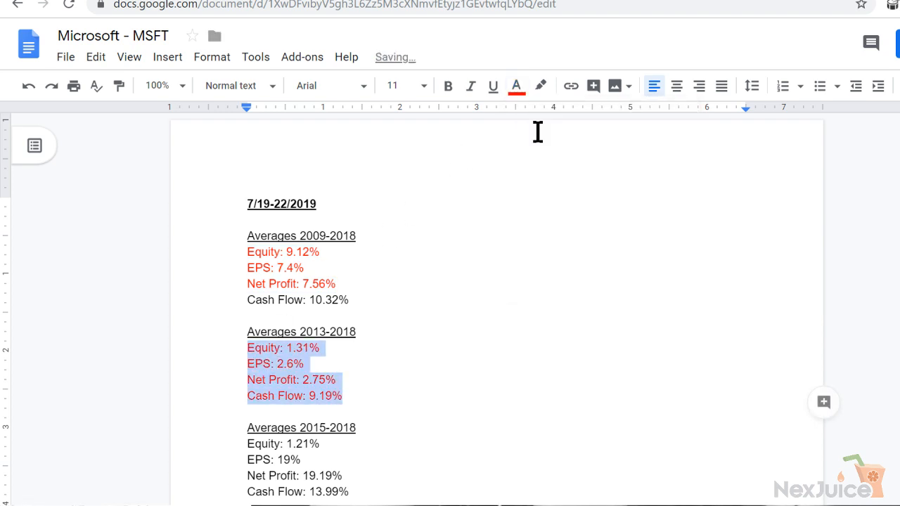
Color only the Equity line under Averages 2015-2018 red in the Microsoft document
click(410, 395)
key(Down)
key(Down)
key(Down)
key(Down)
key(Down)
key(Down)
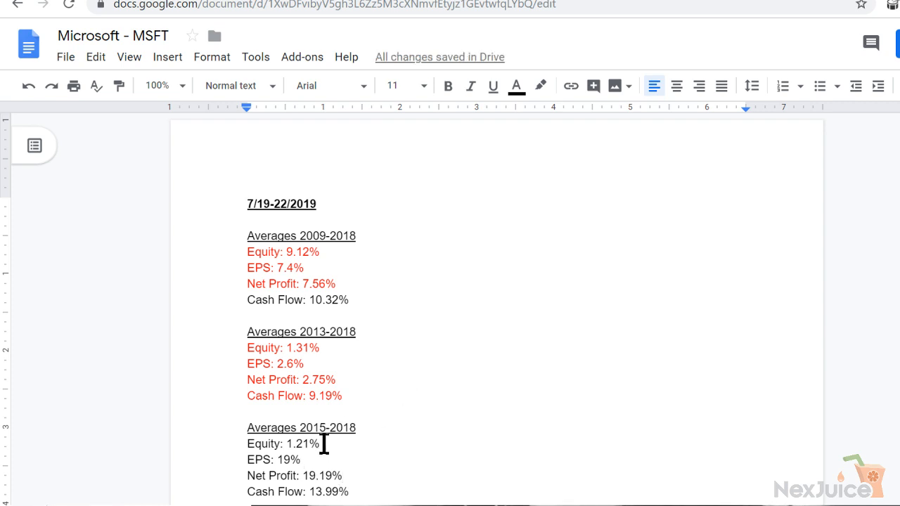
drag(322, 443, 234, 451)
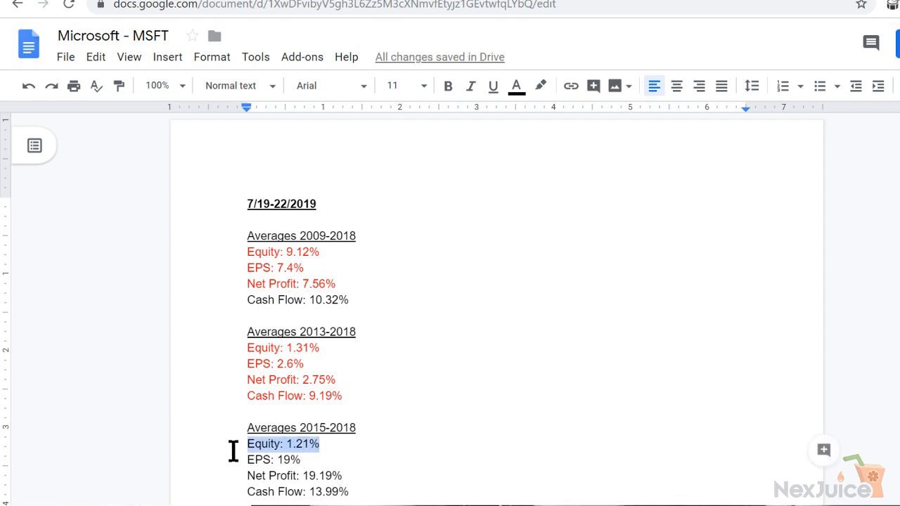
click(515, 87)
click(540, 133)
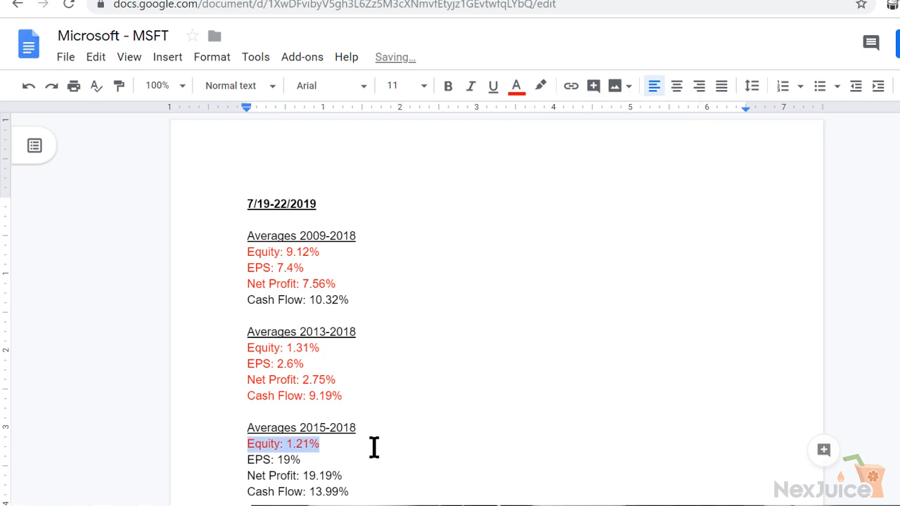
click(352, 484)
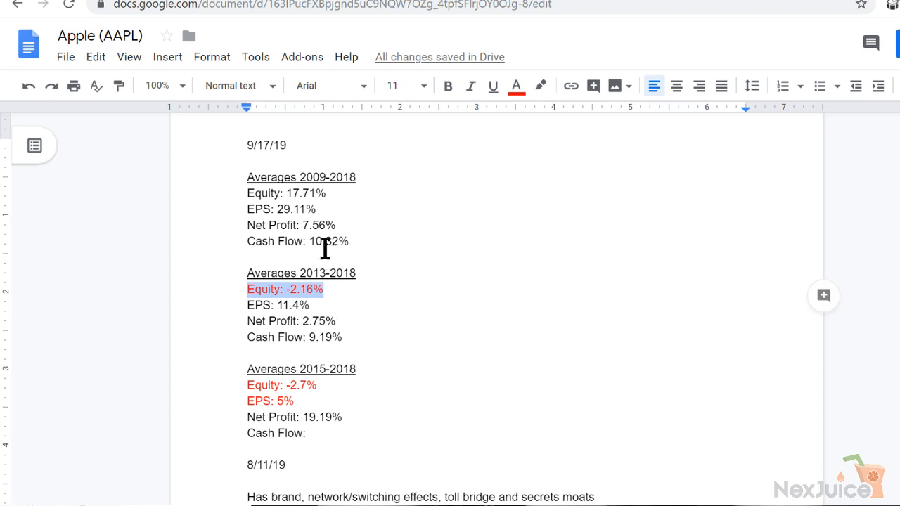
Return to the Apple - AAPL spreadsheet and examine the yearly growth rates in the row below Net Profit
click(342, 228)
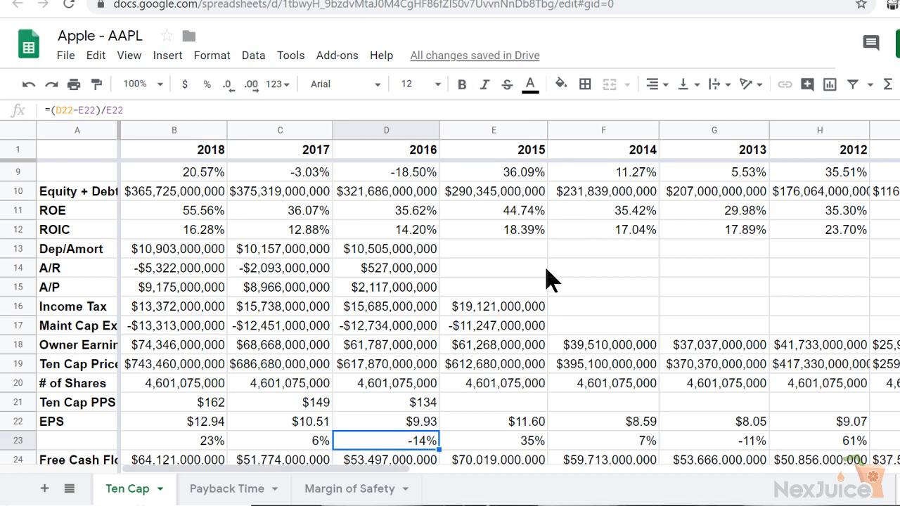
key(Up)
key(Up)
key(Up)
key(Up)
key(Up)
key(Up)
key(Up)
key(Up)
key(Up)
key(Up)
key(Up)
key(Up)
key(Up)
key(Up)
key(Up)
key(Up)
key(Up)
key(Up)
key(Up)
key(Up)
key(Up)
key(Up)
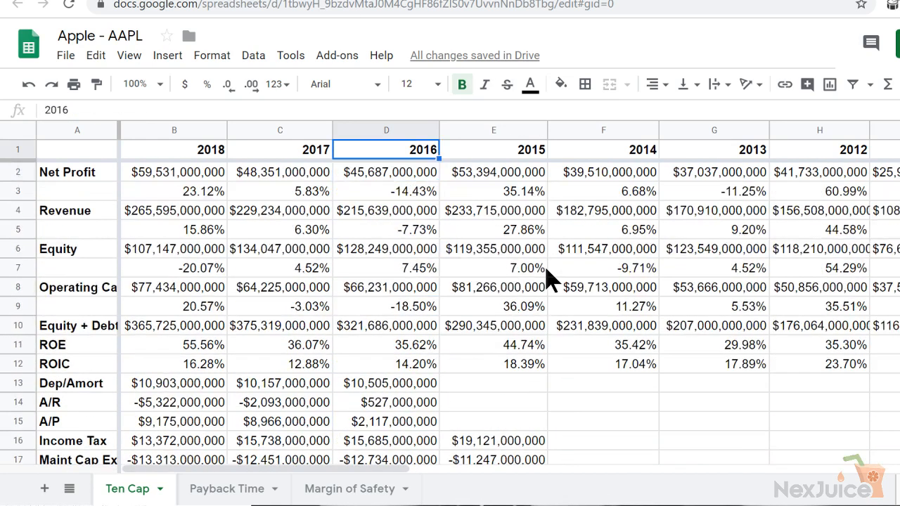
key(Down)
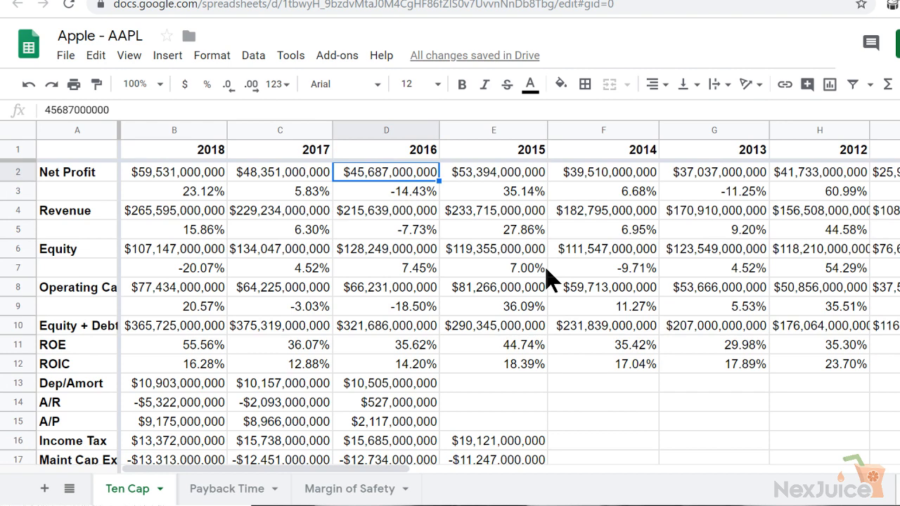
key(Right)
key(Right)
key(Right)
key(Right)
key(Right)
key(Right)
key(Right)
key(Right)
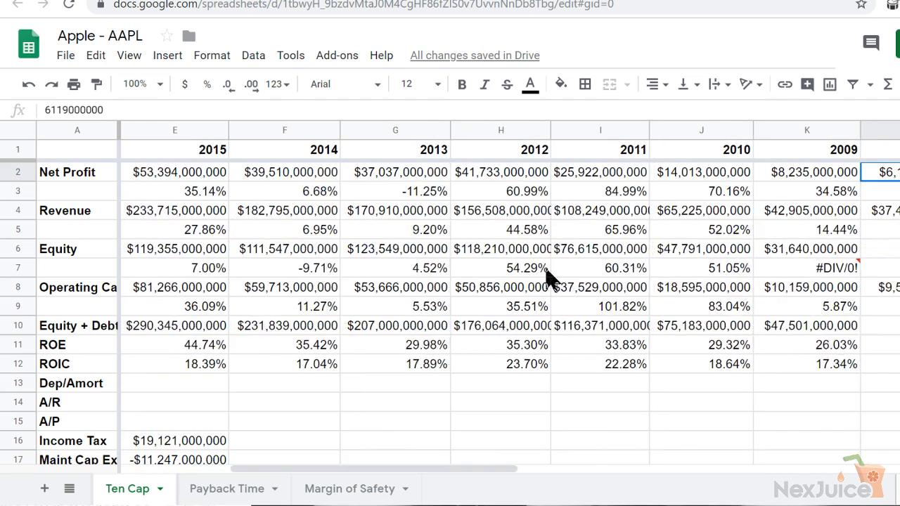
key(Left)
key(Left)
key(Down)
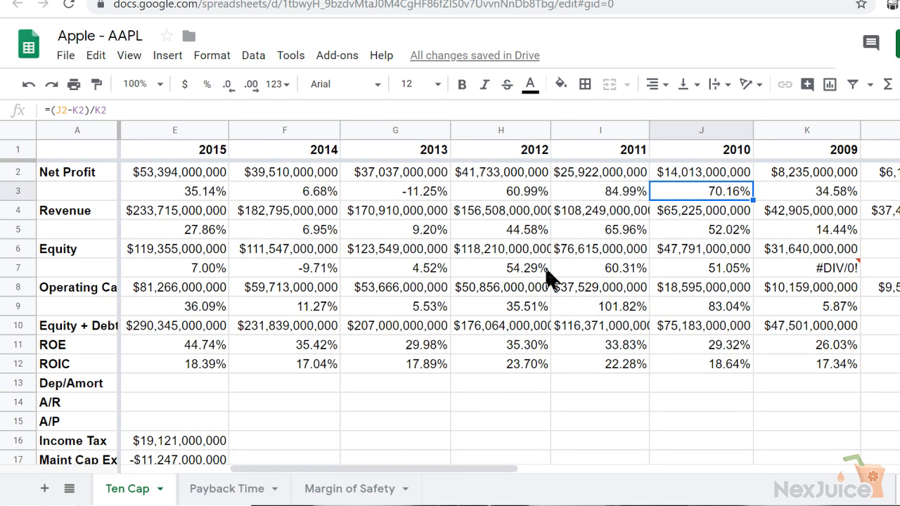
key(Left)
key(Left)
key(Left)
key(Left)
key(Left)
key(Left)
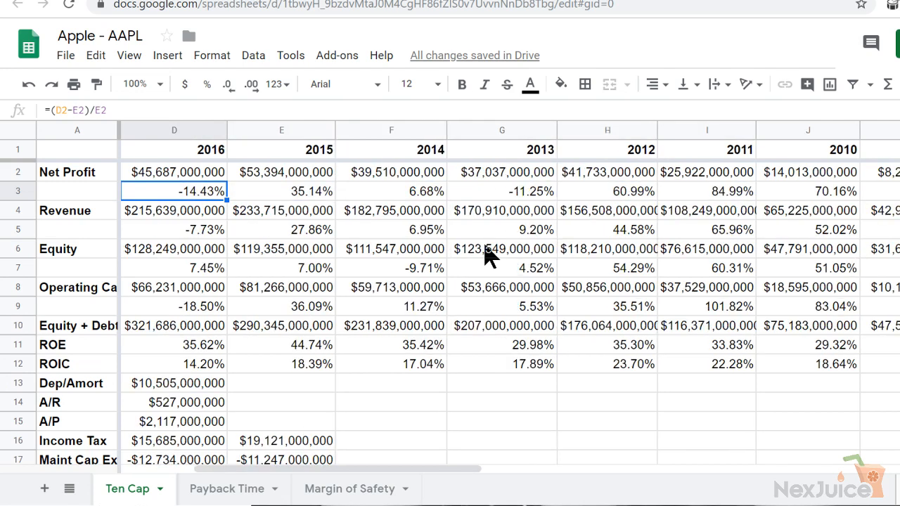
key(Left)
key(Left)
key(Right)
key(Right)
key(Right)
key(Right)
key(Right)
key(Right)
key(Right)
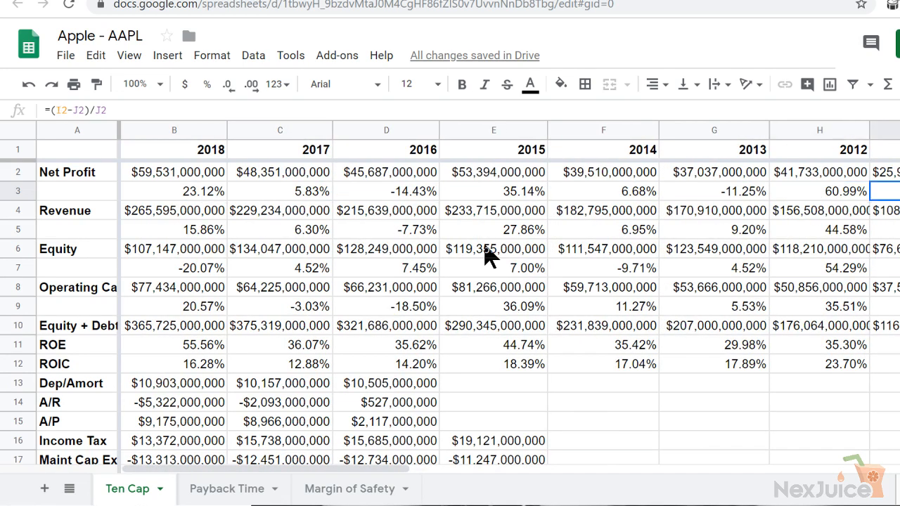
key(Left)
key(Left)
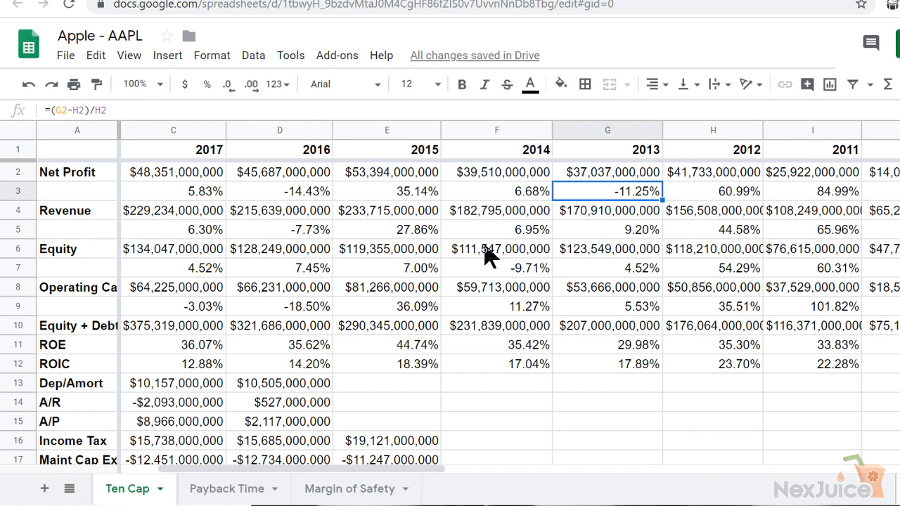
Check the full net profit growth row, and set the Apple document's 2009-2018 Net Profit average to 26.12%
click(18, 190)
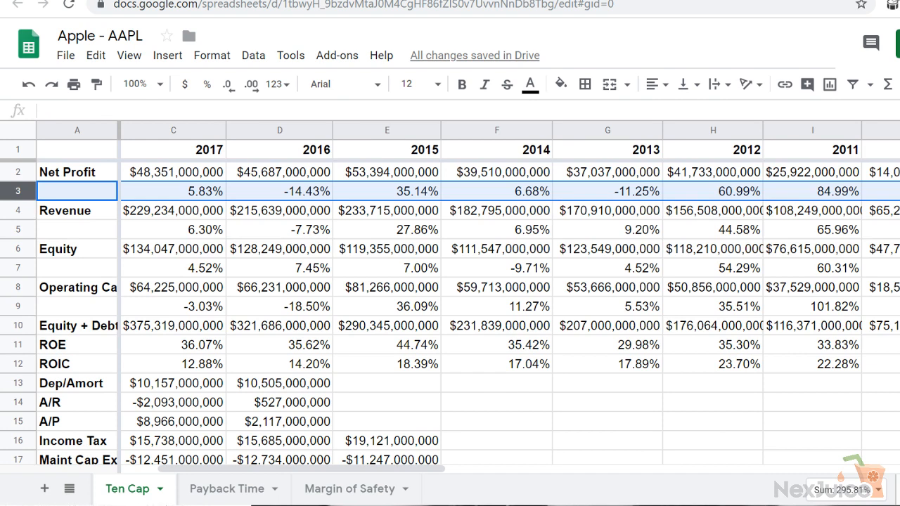
click(172, 190)
key(Left)
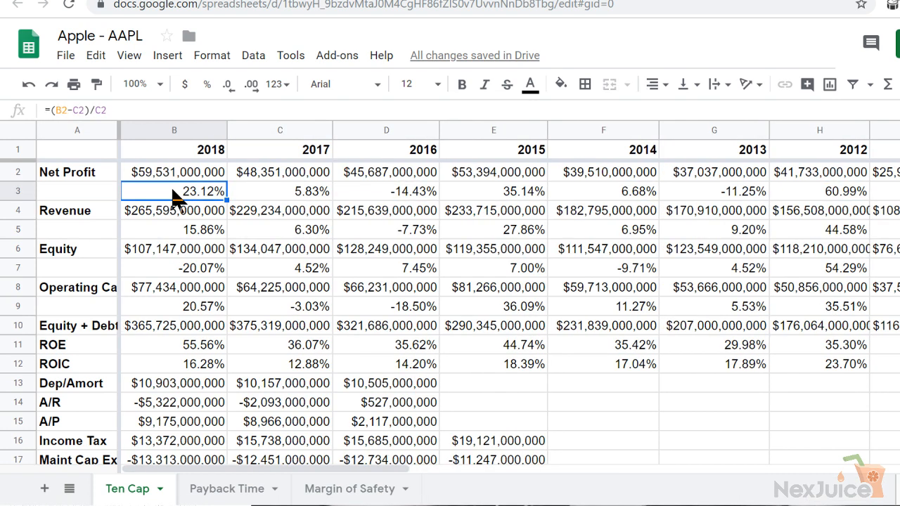
key(Left)
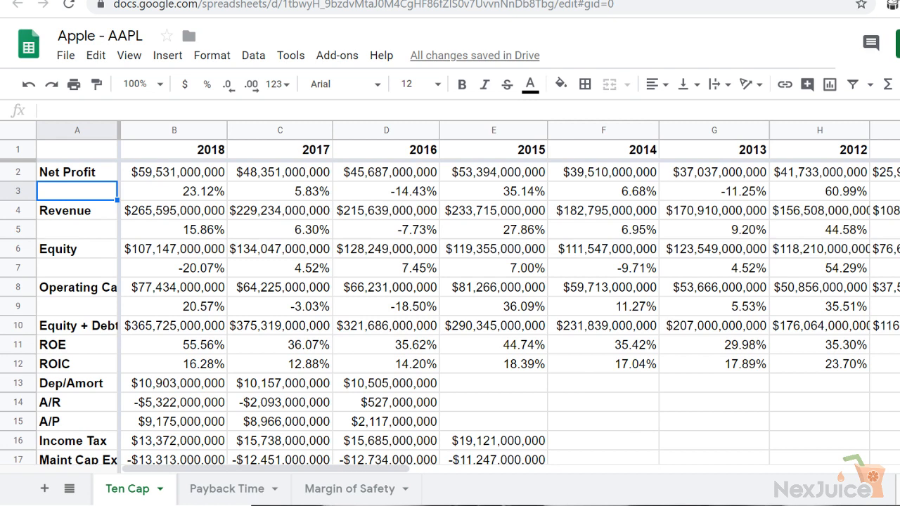
key(ctrl+Tab)
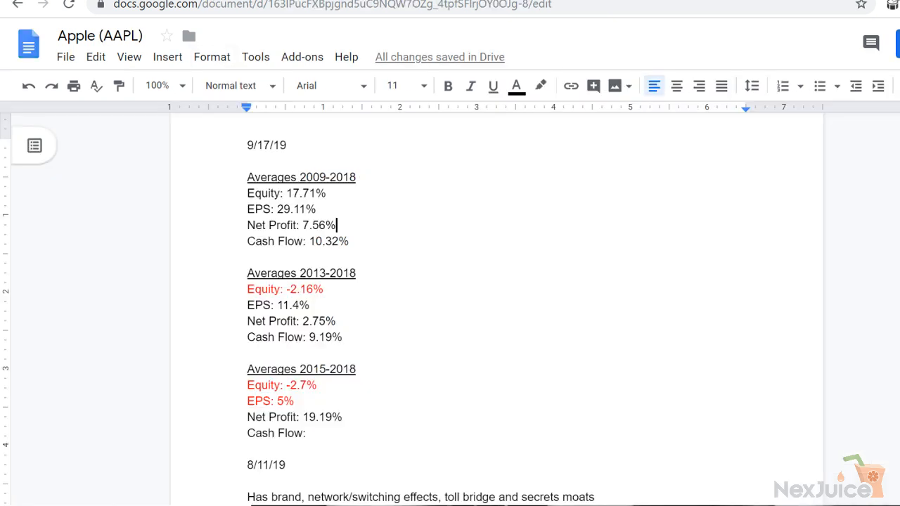
drag(332, 225, 303, 225)
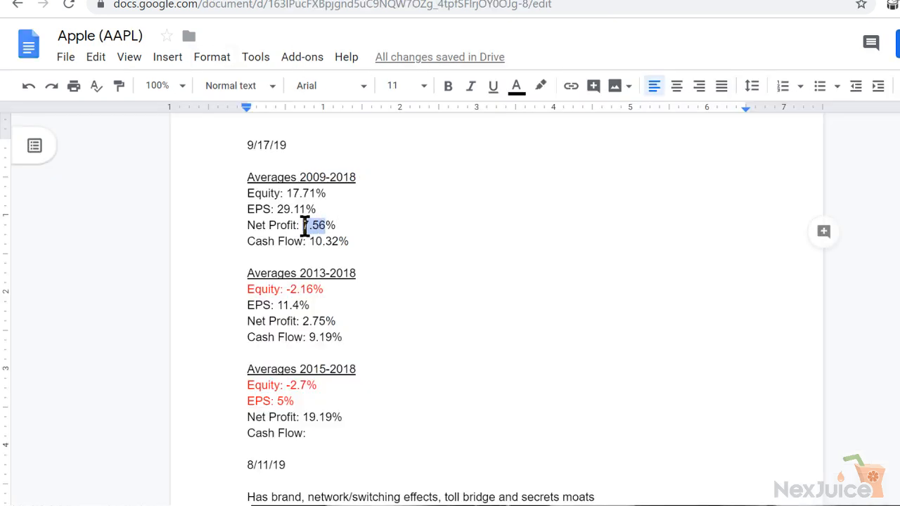
text(26.12)
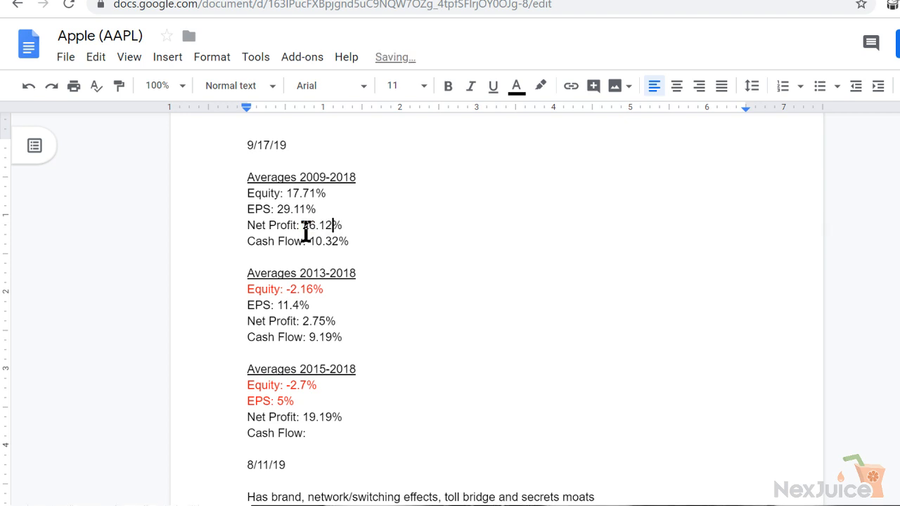
Check the net profit growth rates up to 2018 in the spreadsheet, and set the document's 2013-2018 Net Profit average to 11.27%
click(344, 323)
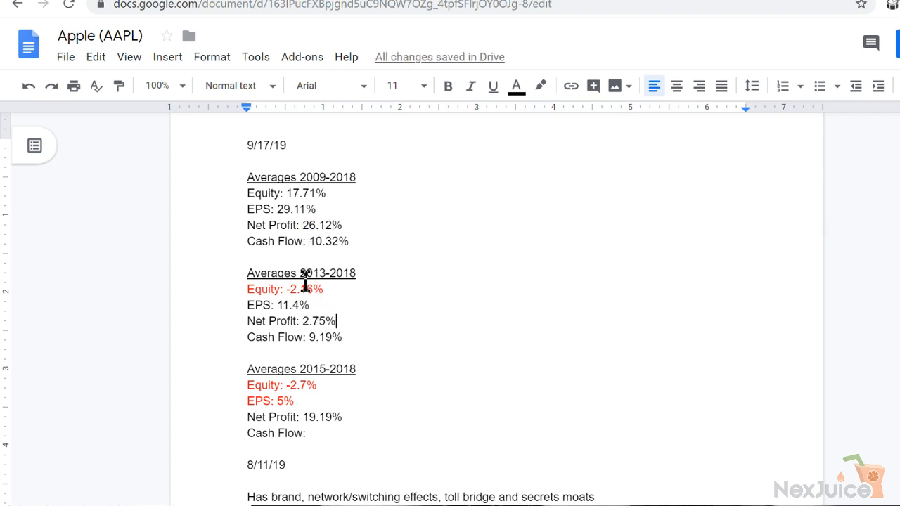
key(ctrl+Tab)
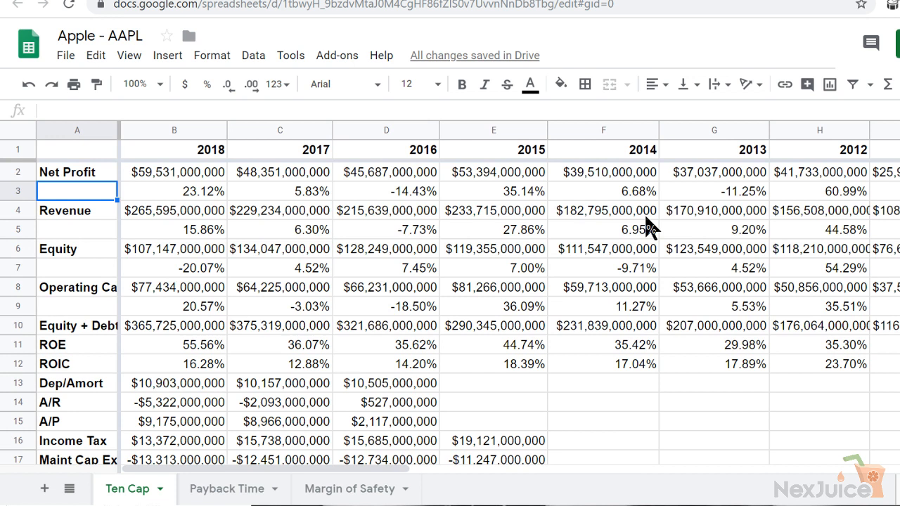
click(639, 192)
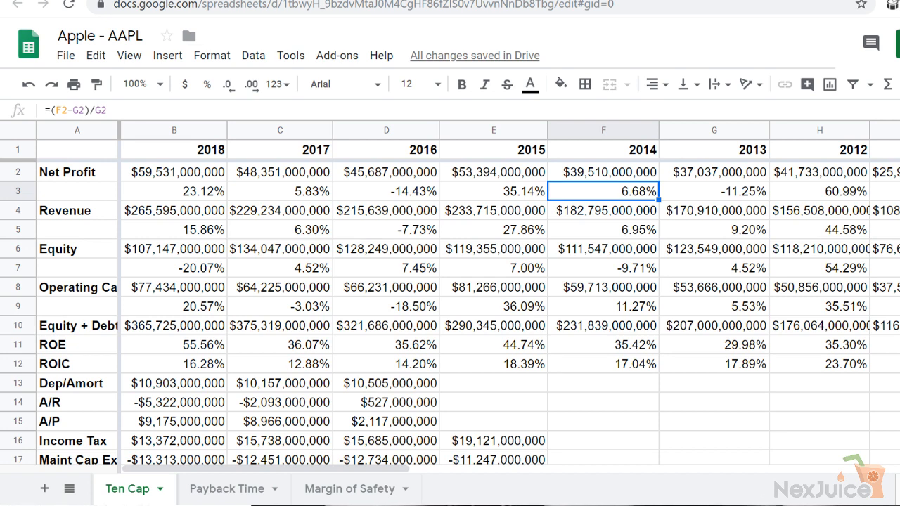
click(310, 0)
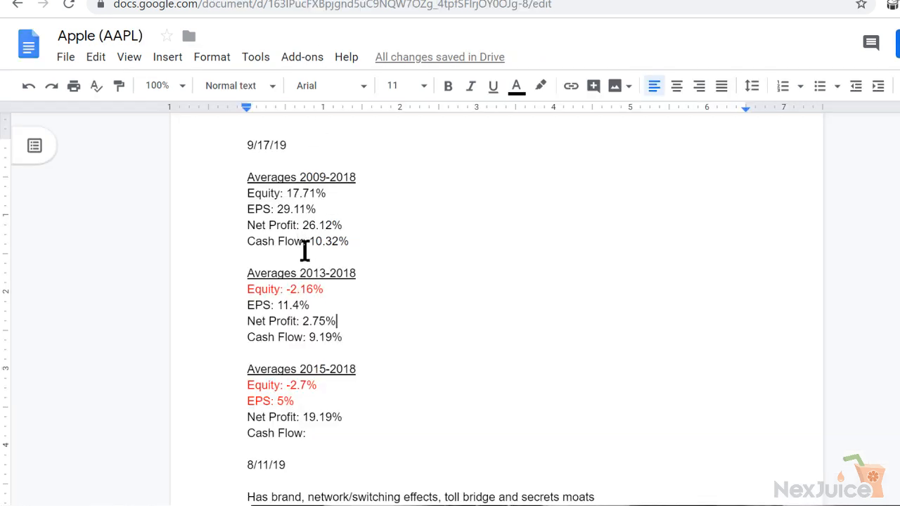
drag(326, 321, 302, 321)
text(11.27)
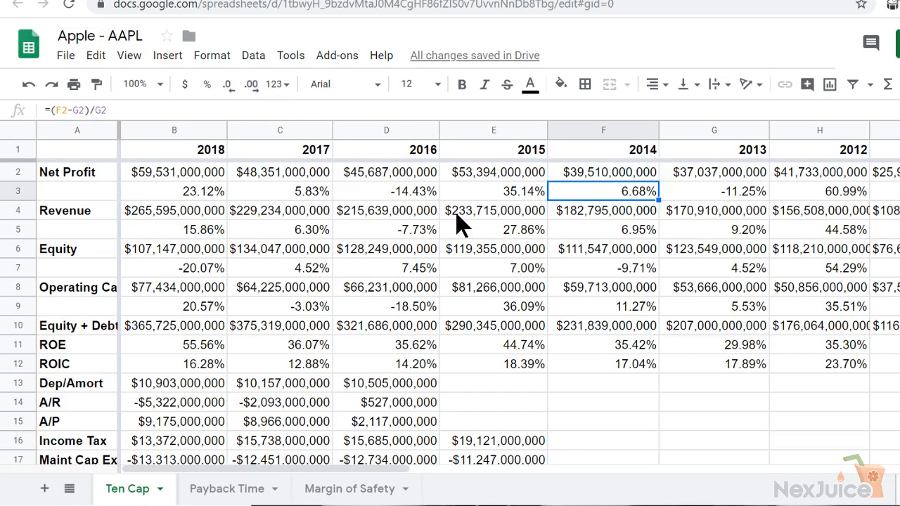
Check the net profit growth rates from 2016 to 2018, and set the document's 2015-2018 Net Profit average to 4.84%
click(396, 193)
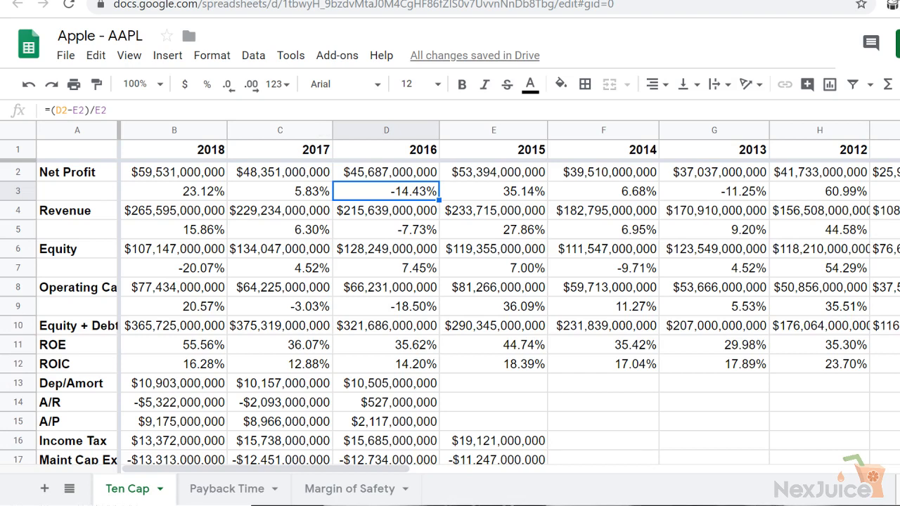
click(260, 0)
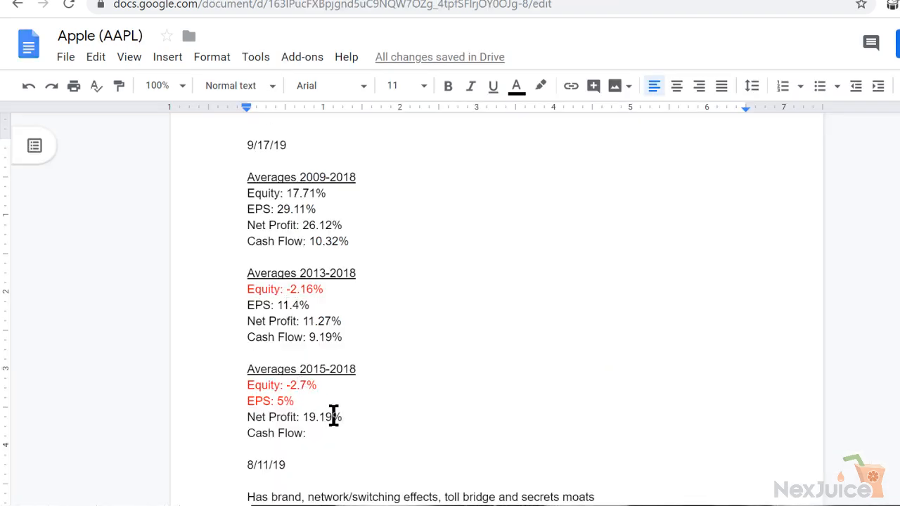
drag(332, 417, 304, 418)
text(4.84)
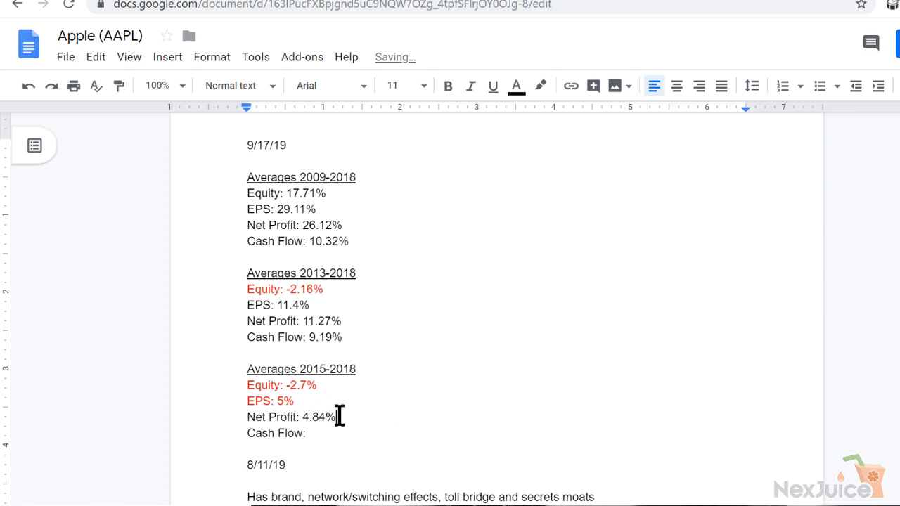
Color the Net Profit line under Averages 2015-2018 red in the Apple document
drag(340, 417, 239, 417)
click(516, 86)
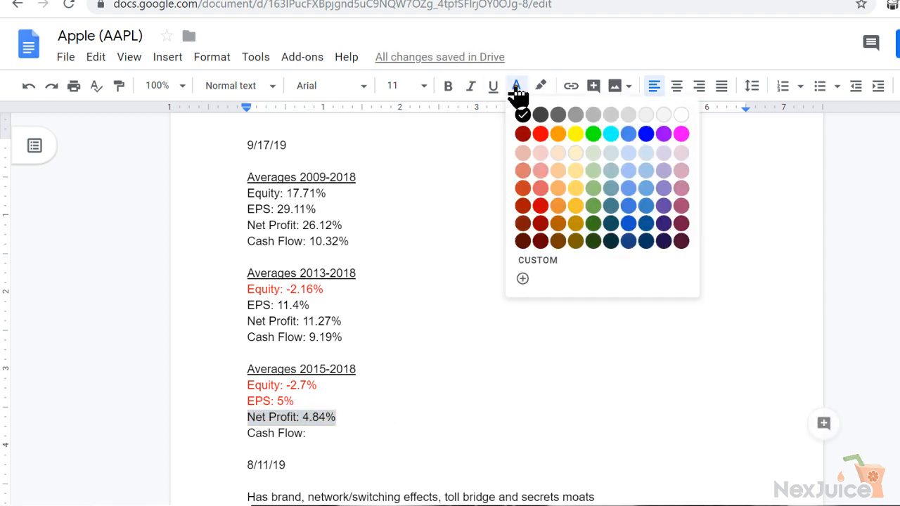
click(541, 140)
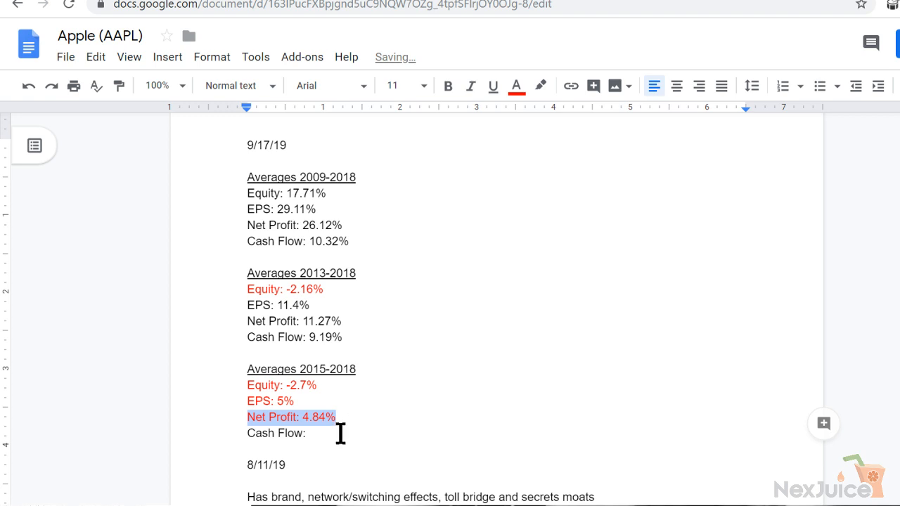
click(340, 431)
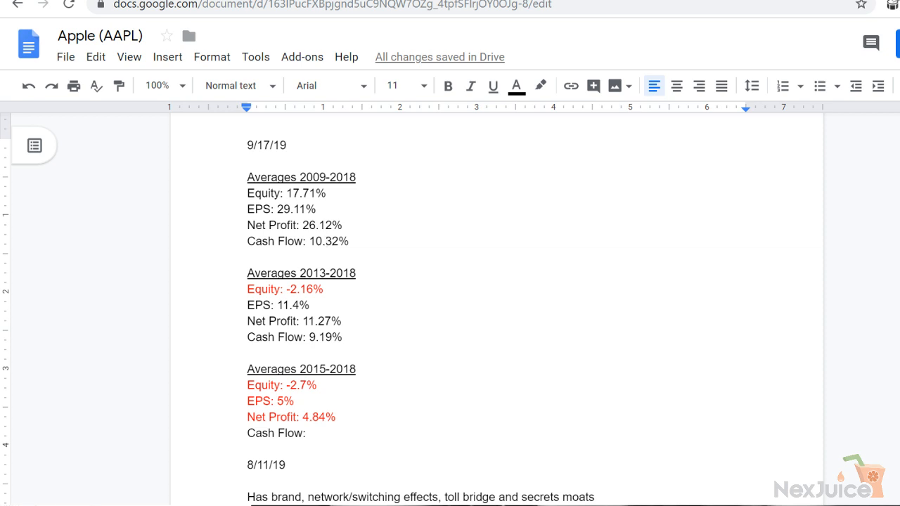
Check the full operating cash flow growth row in the Apple spreadsheet, and set the document's 2009-2018 Cash Flow average to 27.23%
key(ctrl+Tab)
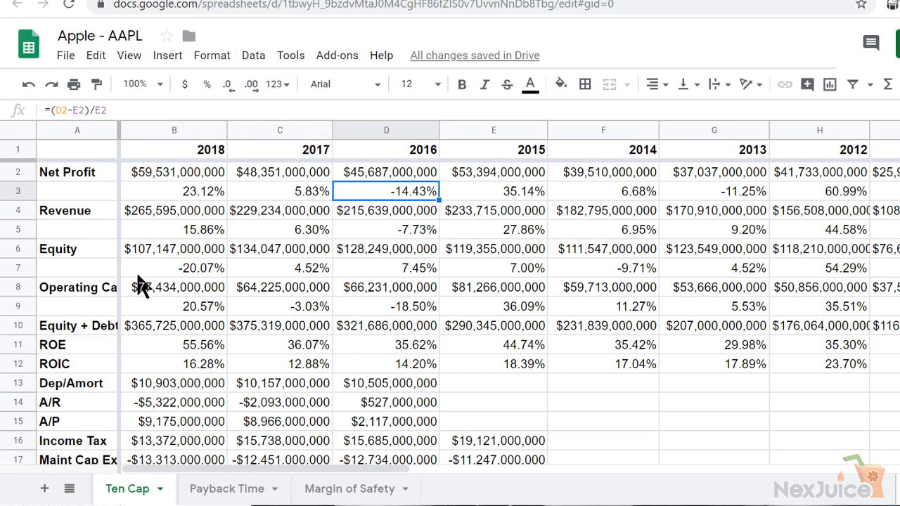
click(18, 304)
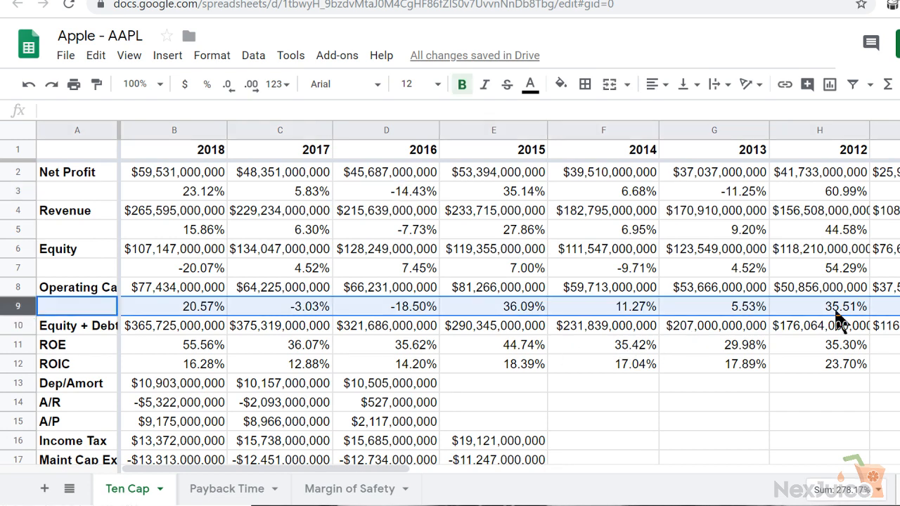
click(888, 307)
click(898, 307)
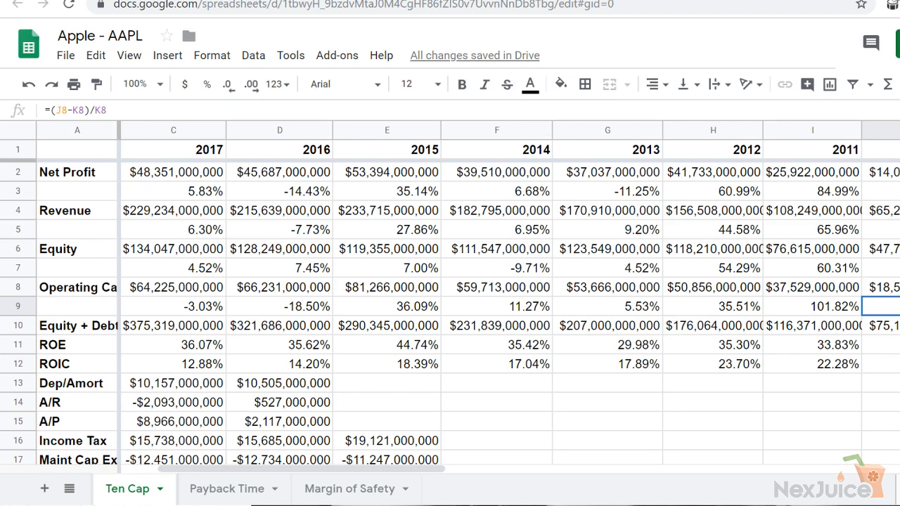
click(187, 289)
key(Left)
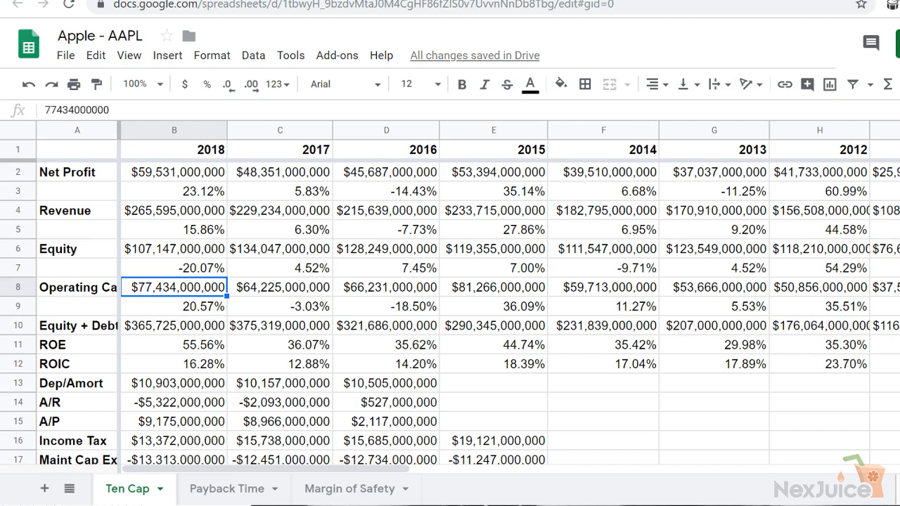
key(ctrl+Tab)
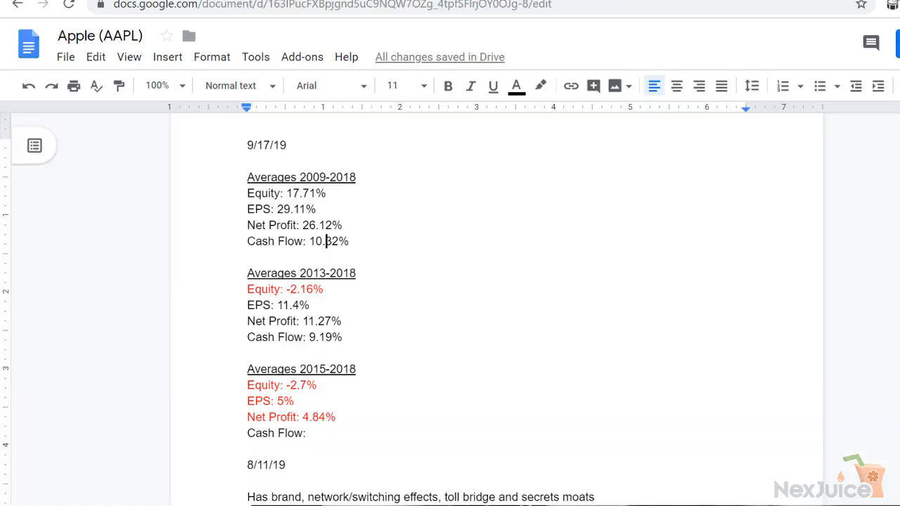
drag(340, 242, 310, 241)
text(27.23)
Open the Microsoft - MSFT spreadsheet and look over the figures on its Ten Cap sheet
key(ctrl+t)
text(msft)
key(Delete)
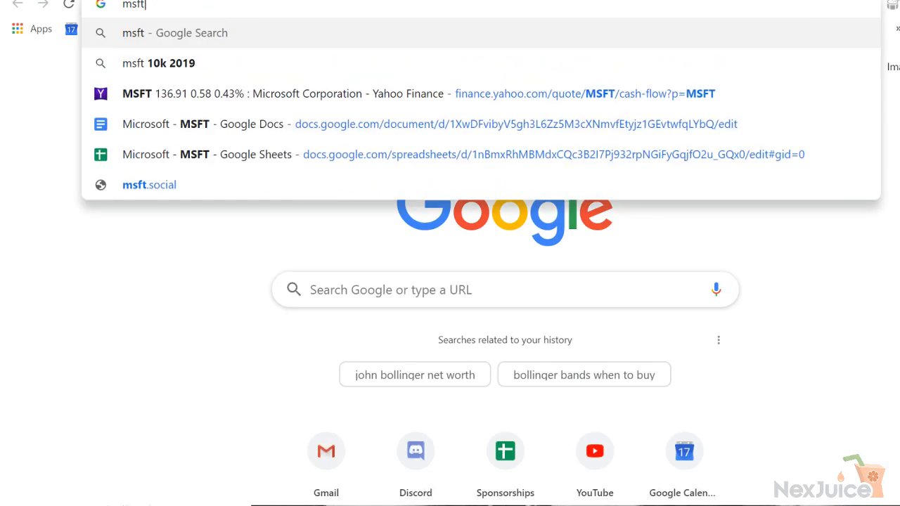
click(232, 156)
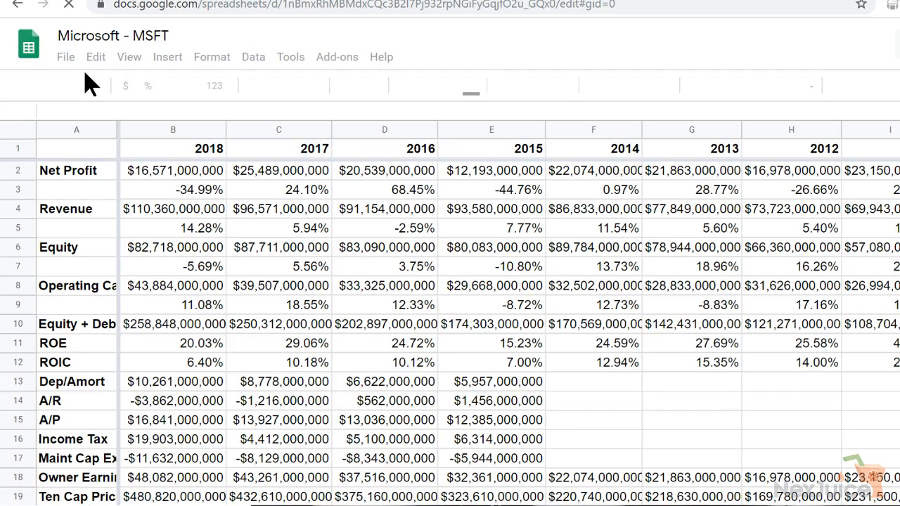
click(174, 408)
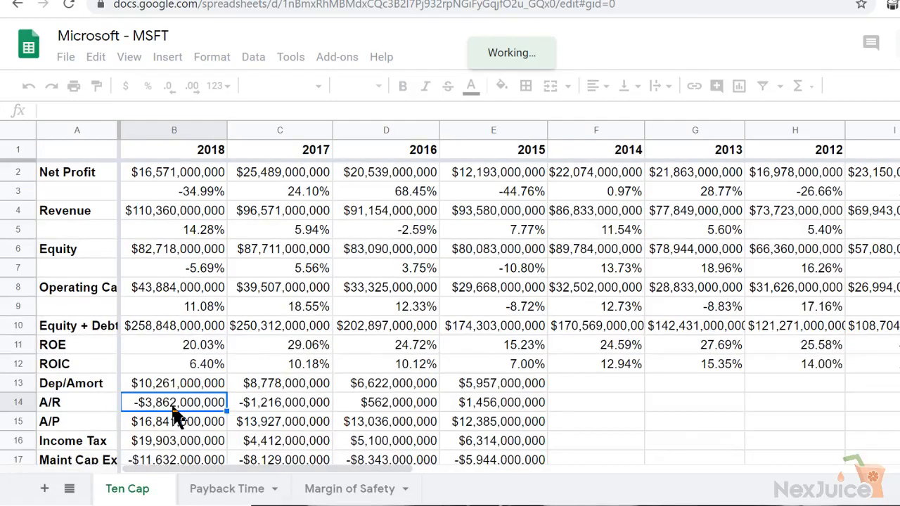
key(Down)
key(Down)
key(Down)
key(Down)
key(Down)
key(Down)
key(Down)
key(Down)
click(177, 418)
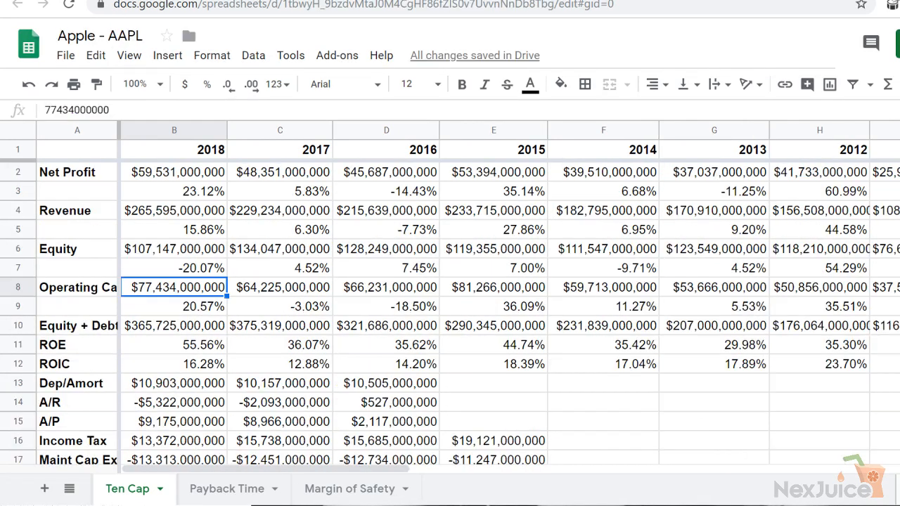
Look over the 2018 column of the Apple spreadsheet's Ten Cap sheet, down to the Ten Cap price per share
key(Down)
key(Down)
key(Down)
key(Down)
key(Down)
key(Down)
key(Down)
key(Down)
key(Down)
key(Down)
key(Down)
key(Down)
key(Down)
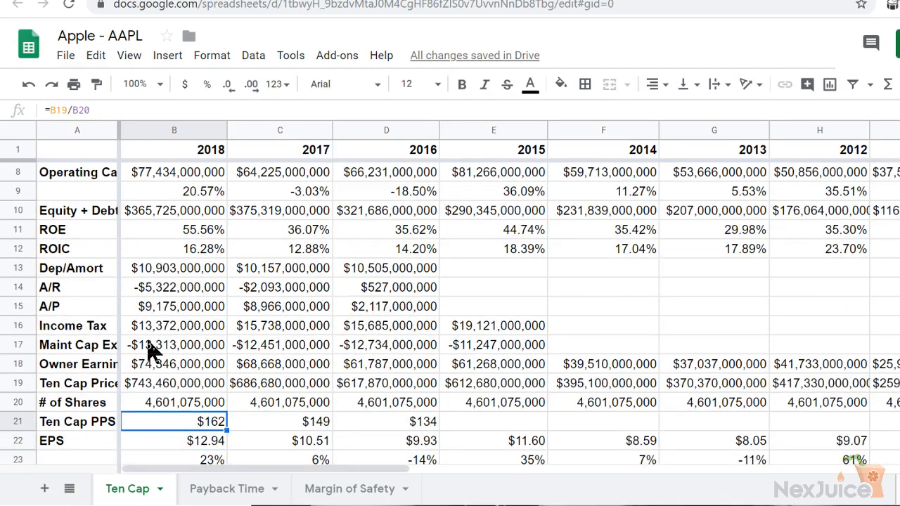
key(Up)
key(Up)
key(Up)
key(Up)
key(Up)
key(Up)
key(Up)
key(Up)
key(Up)
key(Up)
key(Up)
key(Up)
key(Up)
key(Up)
key(Up)
key(Up)
key(Up)
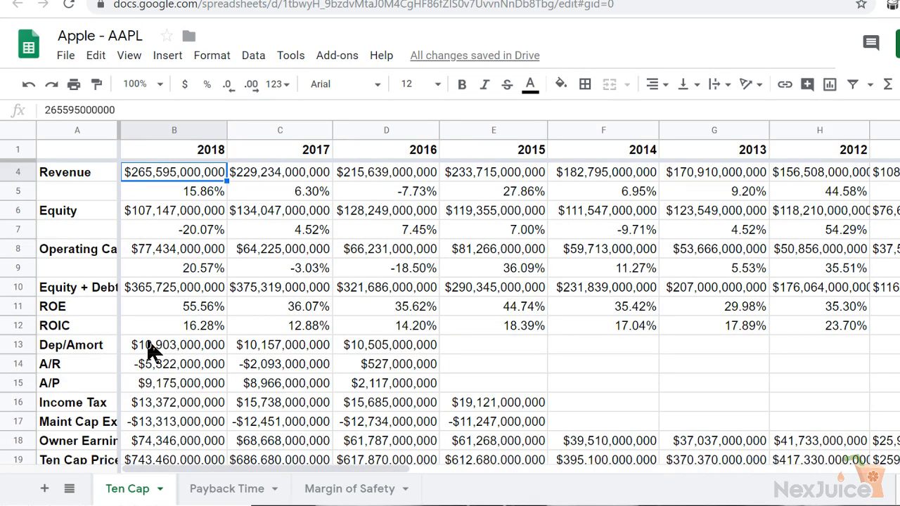
Check the operating cash flow growth rates from 2014 to 2018, and set the Apple document's 2013-2018 Cash Flow average to 9.28%
click(21, 268)
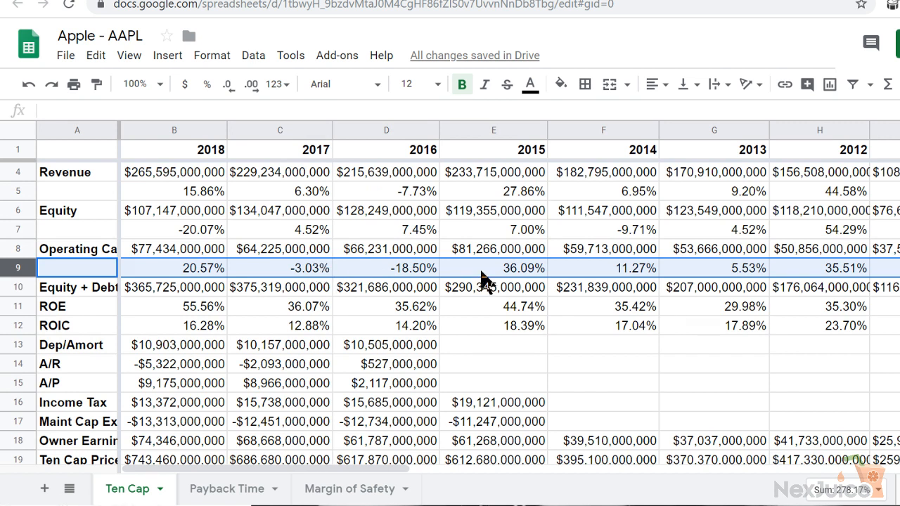
click(629, 272)
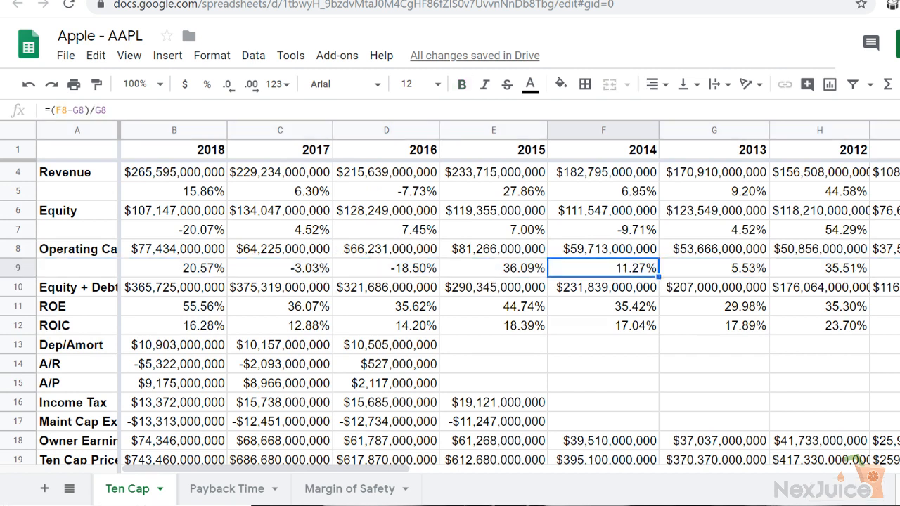
click(271, 1)
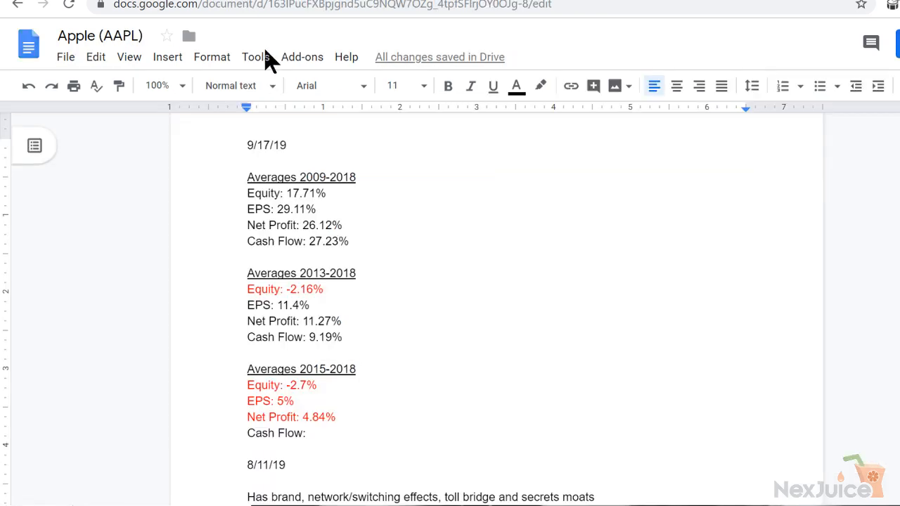
click(343, 338)
key(ctrl+shift+Tab)
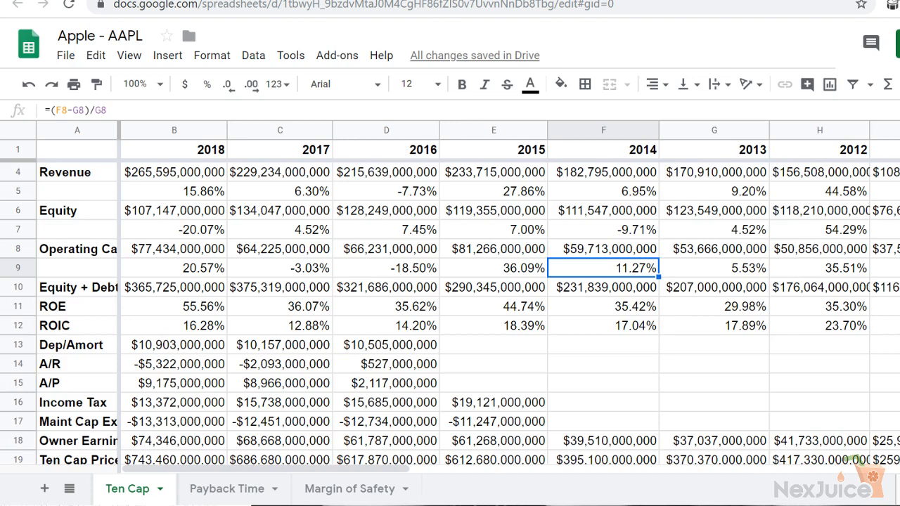
click(303, 1)
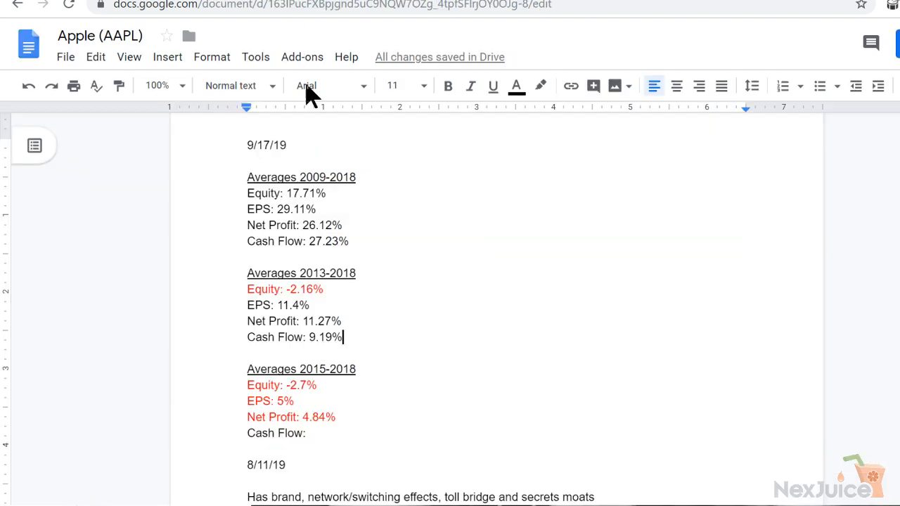
click(332, 340)
key(BackSpace)
key(BackSpace)
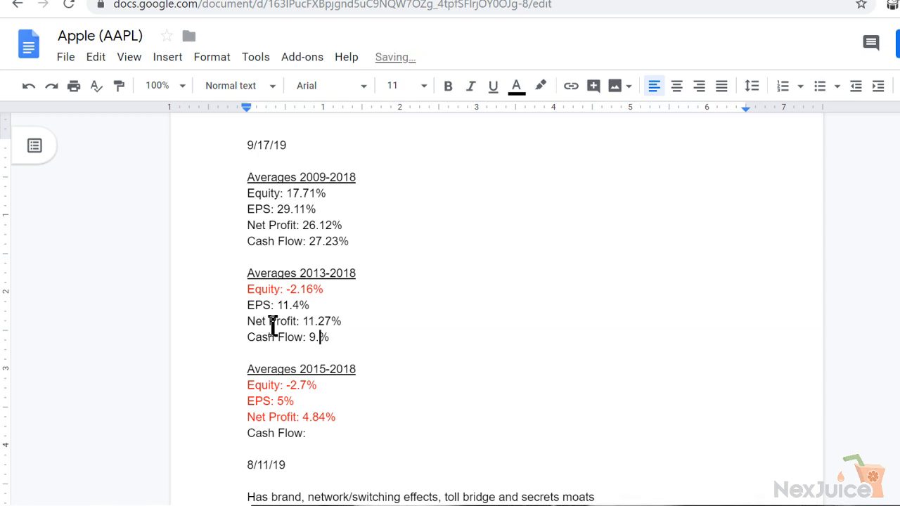
text(28)
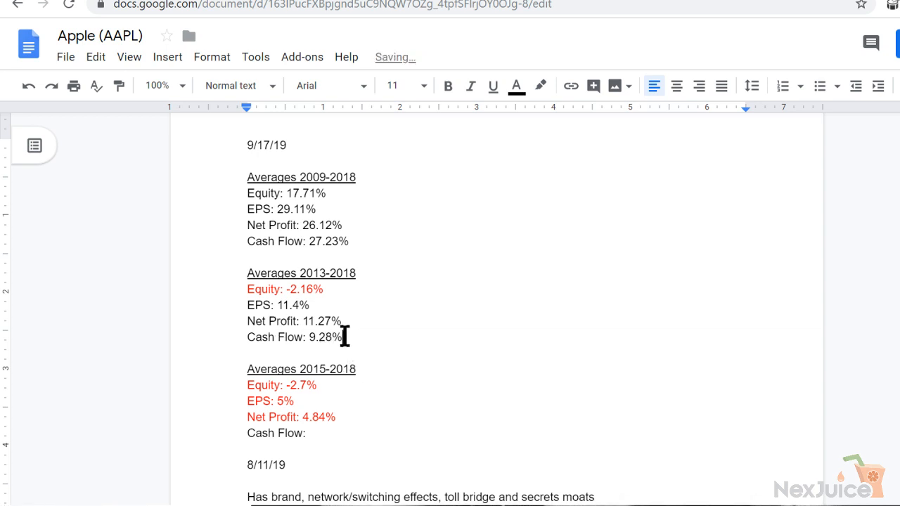
Color the Cash Flow line under Averages 2013-2018 red in the Apple document
drag(345, 338, 219, 339)
click(516, 86)
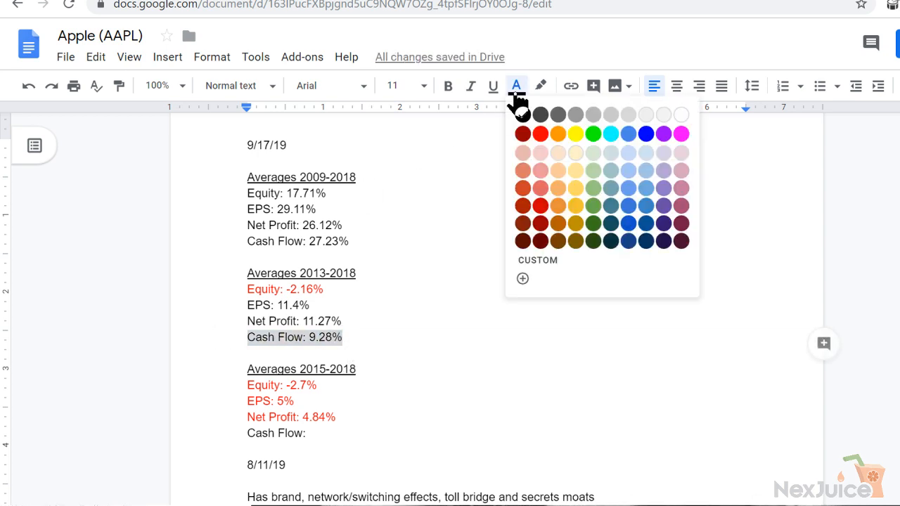
click(540, 135)
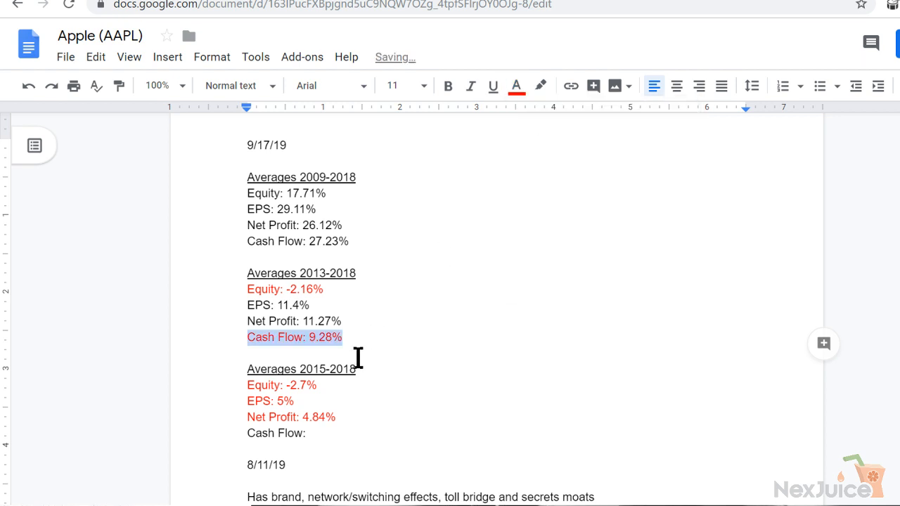
Check the operating cash flow growth rates from 2016 to 2018, and set the Apple document's 2015-2018 Cash Flow average to -0.32%
click(310, 432)
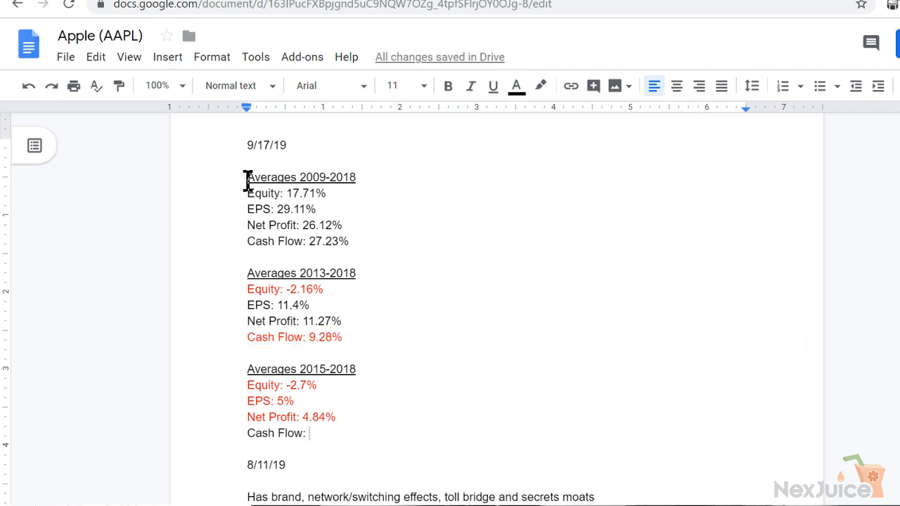
key(ctrl+Tab)
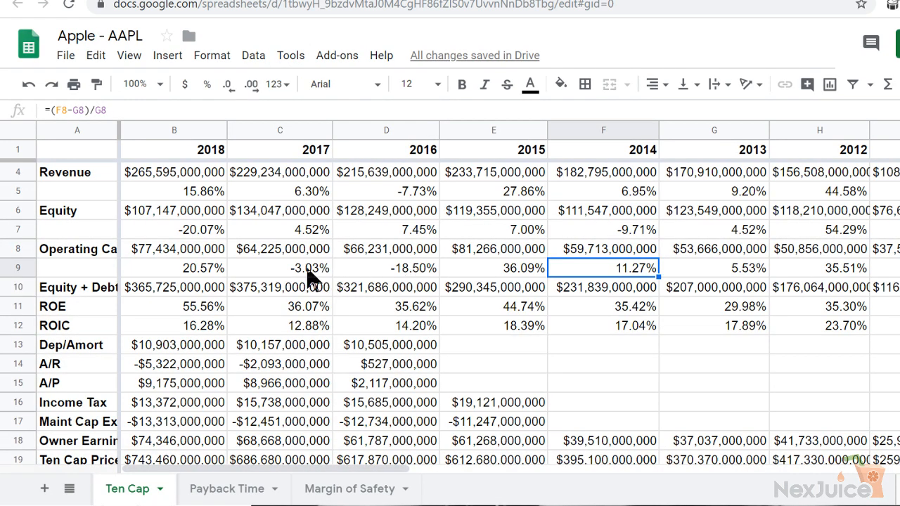
click(376, 270)
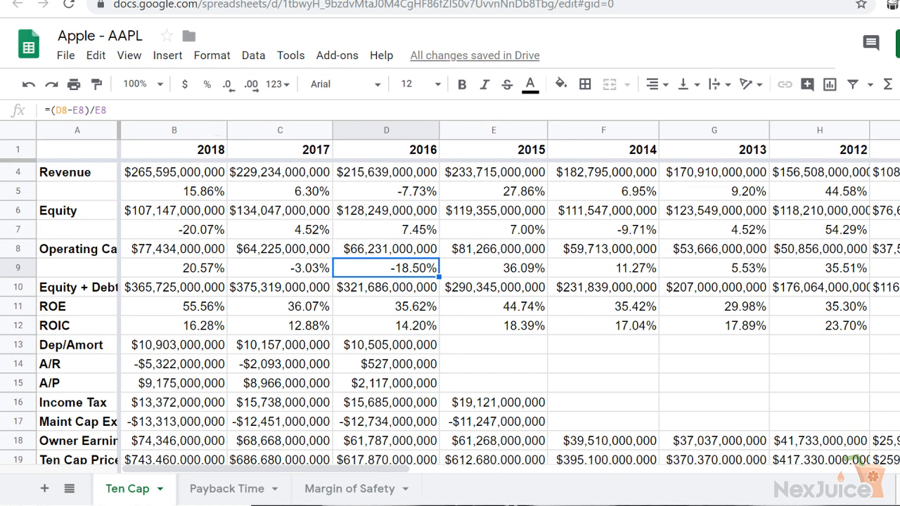
key(ctrl+Tab)
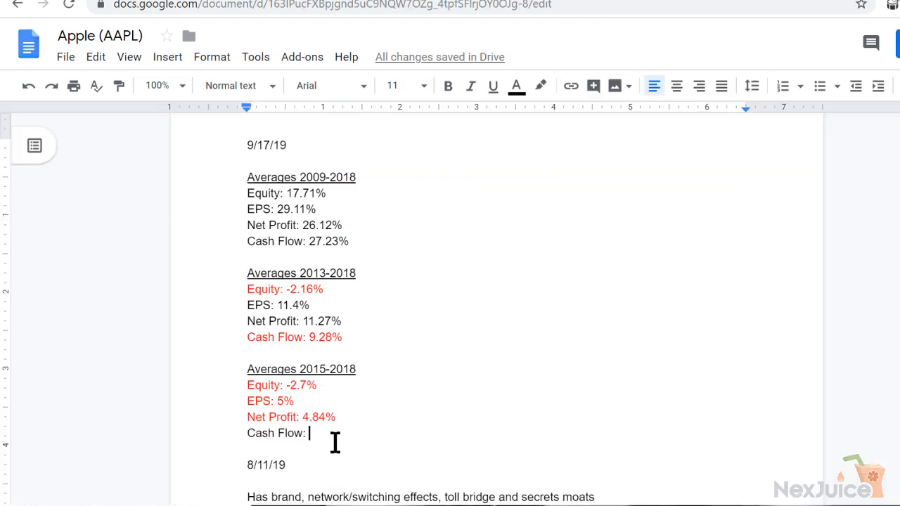
text(-0.38)
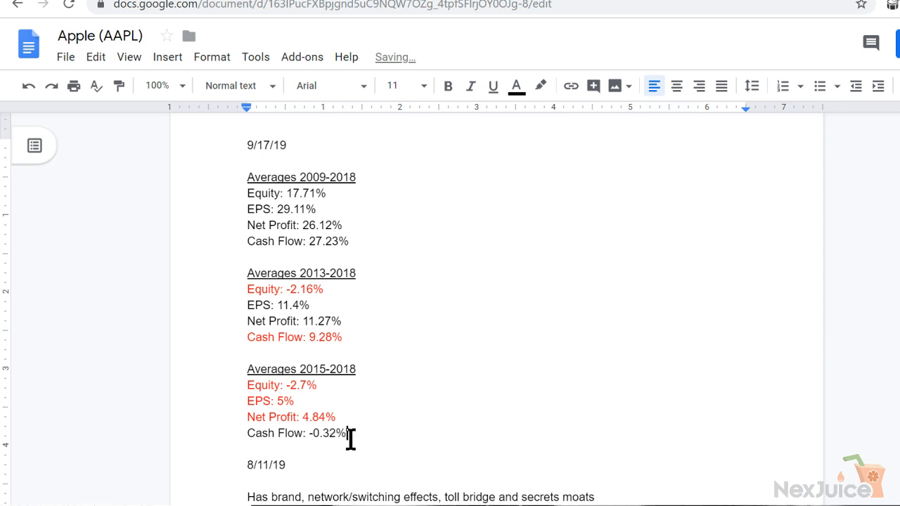
Color the Cash Flow line under Averages 2015-2018 red in the Apple document
drag(347, 434, 239, 432)
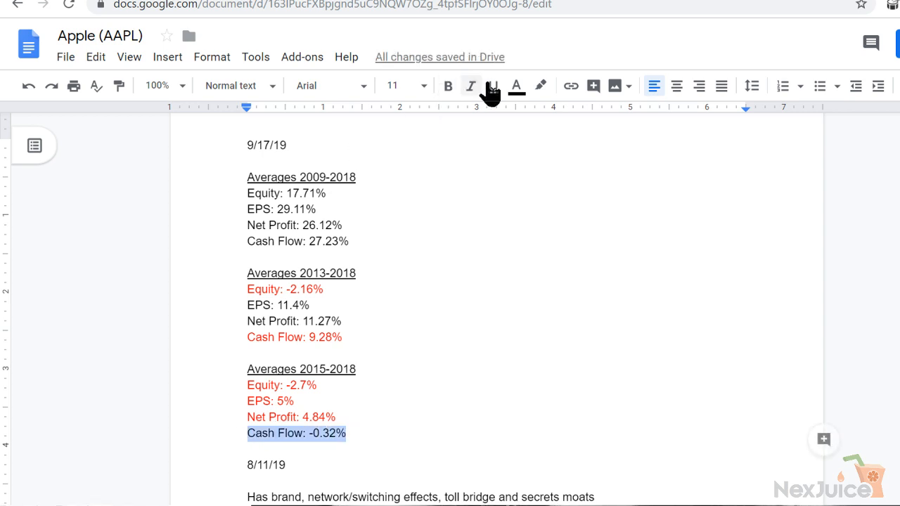
click(517, 87)
click(540, 135)
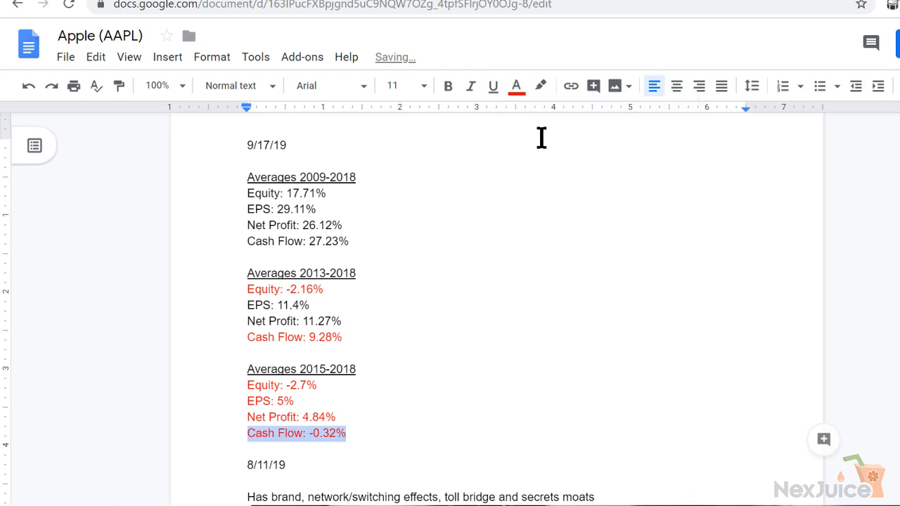
click(396, 419)
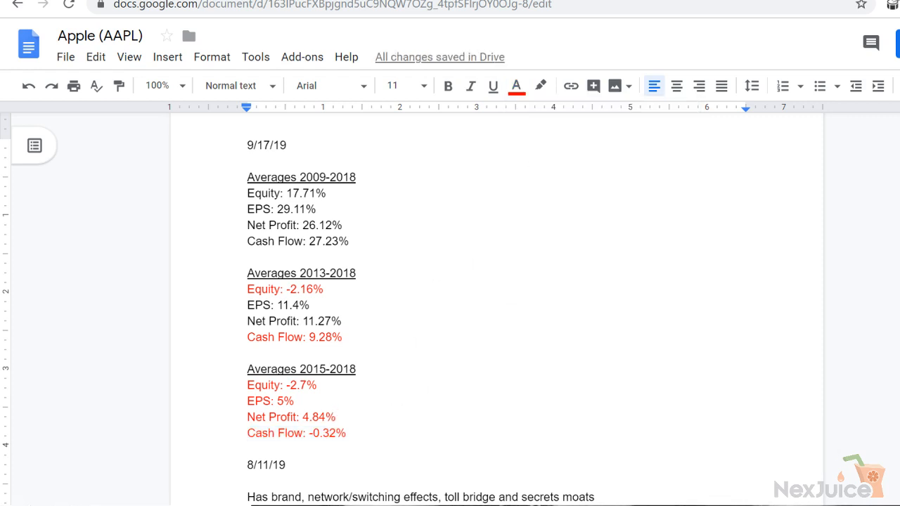
Open the Microsoft - MSFT notes document and review its growth averages and the notes below them for comparison with Apple
key(ctrl+t)
text(msft)
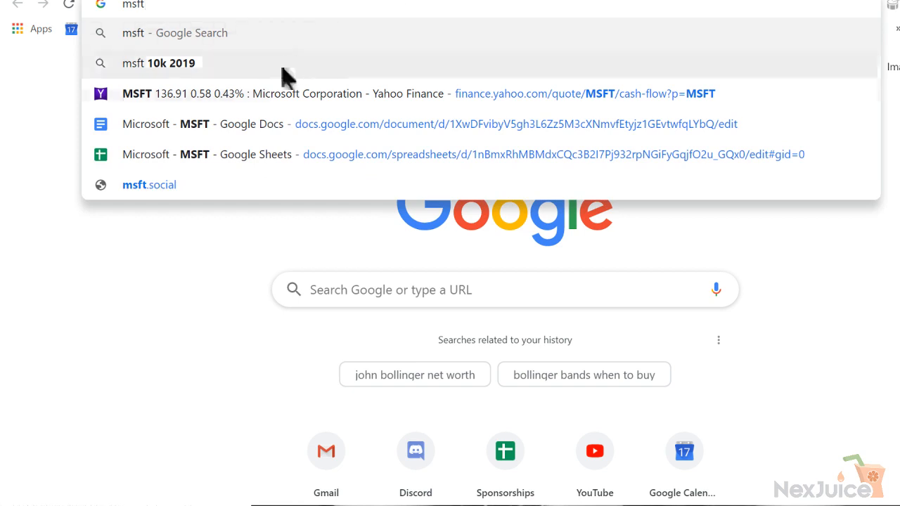
click(273, 130)
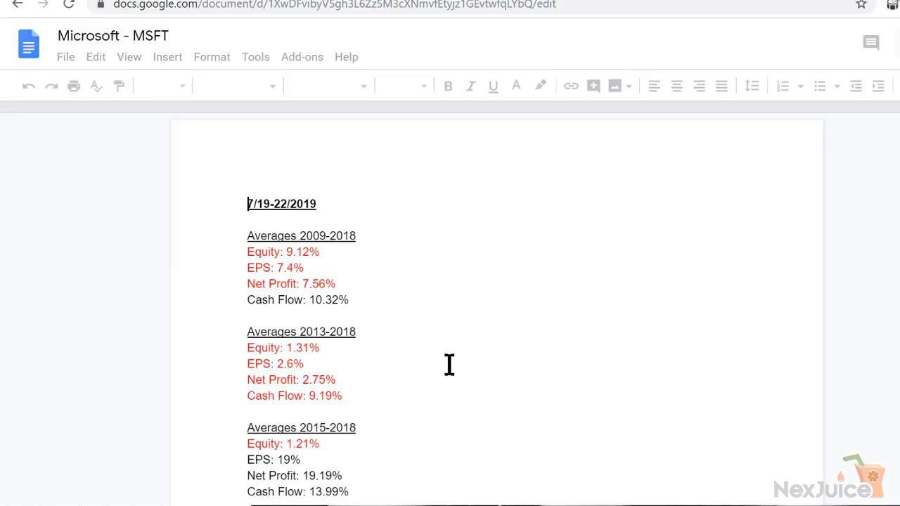
click(403, 382)
key(Down)
key(Down)
key(Down)
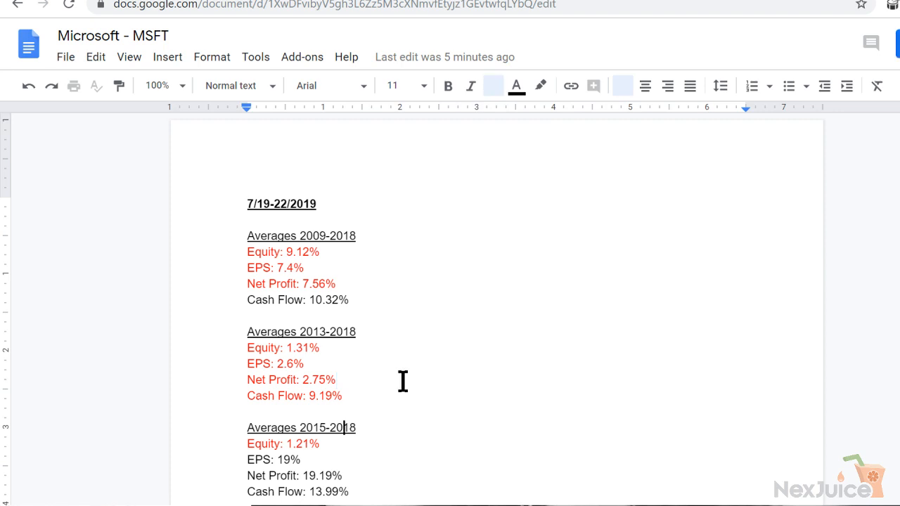
key(Down)
key(Down)
key(Down)
key(Down)
key(Down)
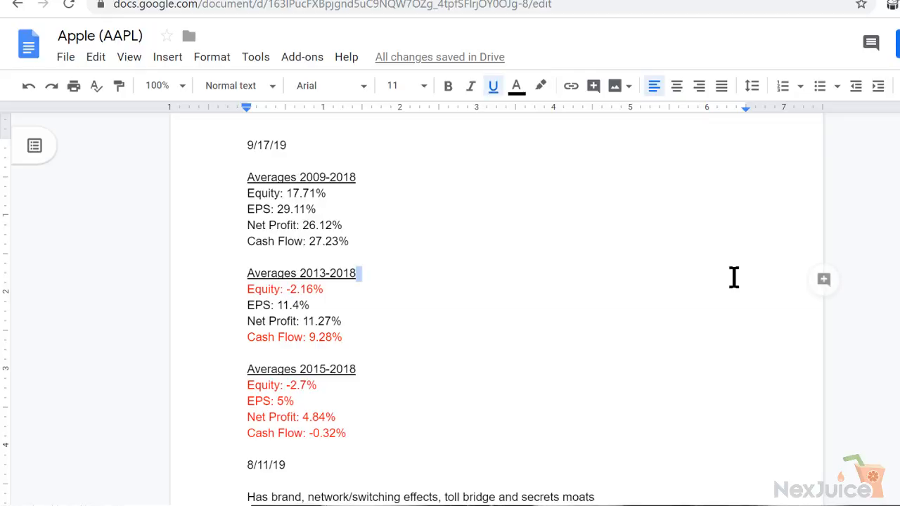
Return from the Apple notes to the Apple spreadsheet, at the start of the operating cash flow growth row
click(397, 207)
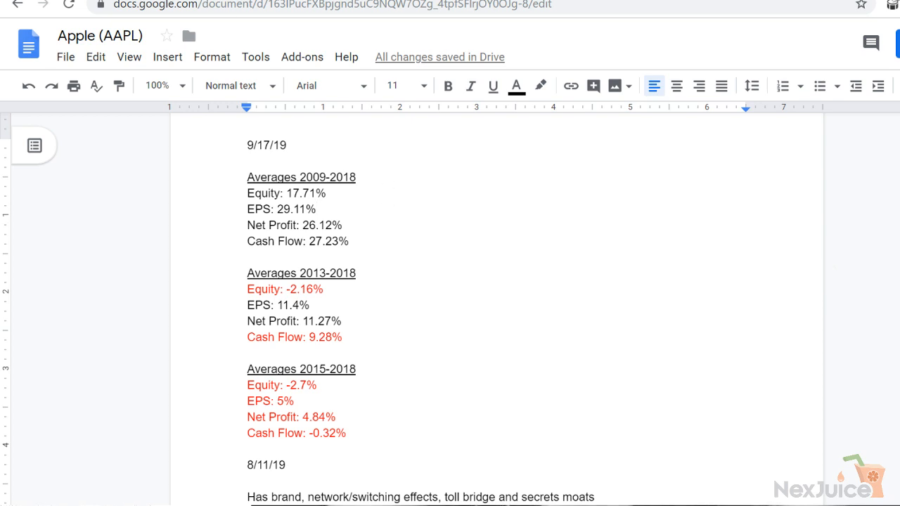
click(436, 1)
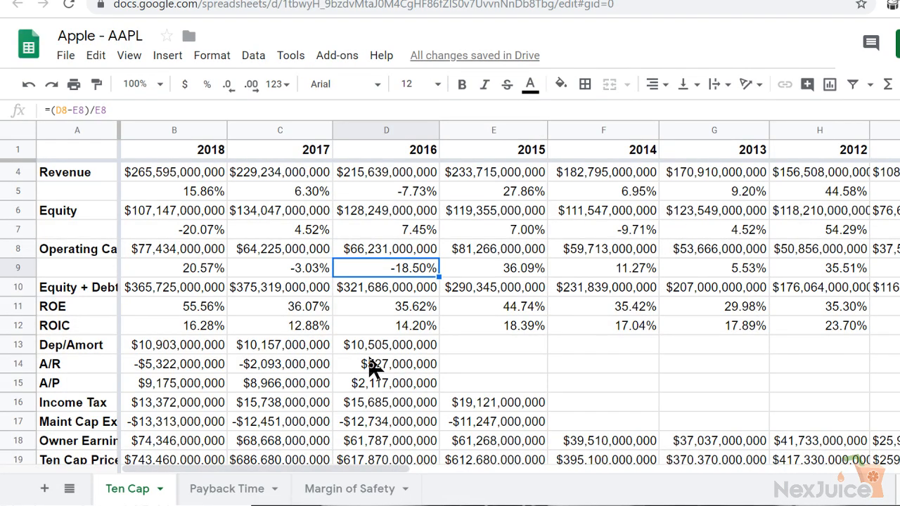
key(Left)
key(Left)
key(Left)
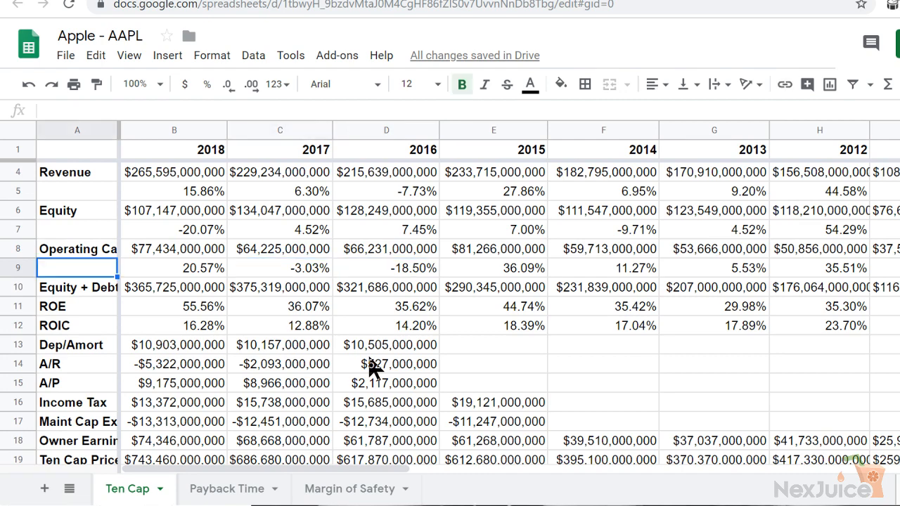
Clear the 2018 Free Cash Flow value on the Payback Time sheet of the Apple spreadsheet
key(Down)
key(Down)
key(Down)
key(Down)
key(Down)
key(Down)
key(Down)
key(Down)
key(Down)
key(Down)
key(Down)
key(Down)
key(Down)
key(Down)
key(Down)
key(Down)
key(Down)
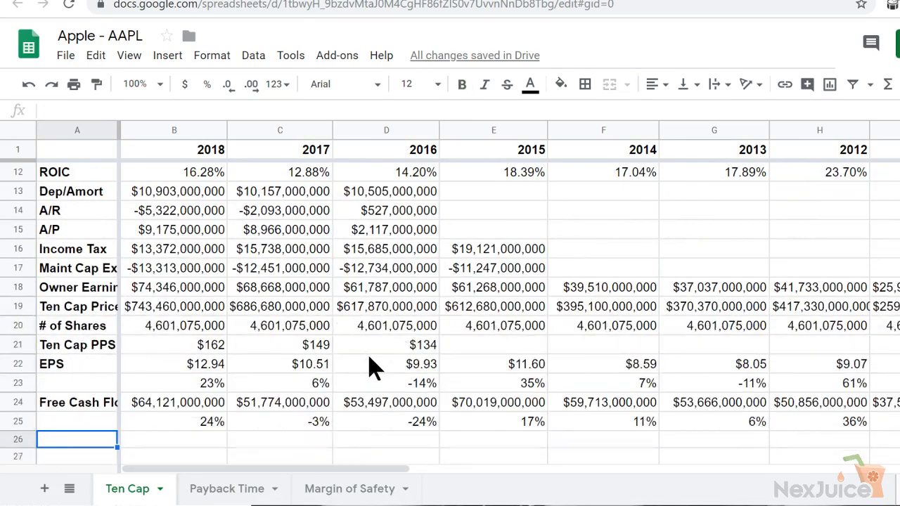
key(Down)
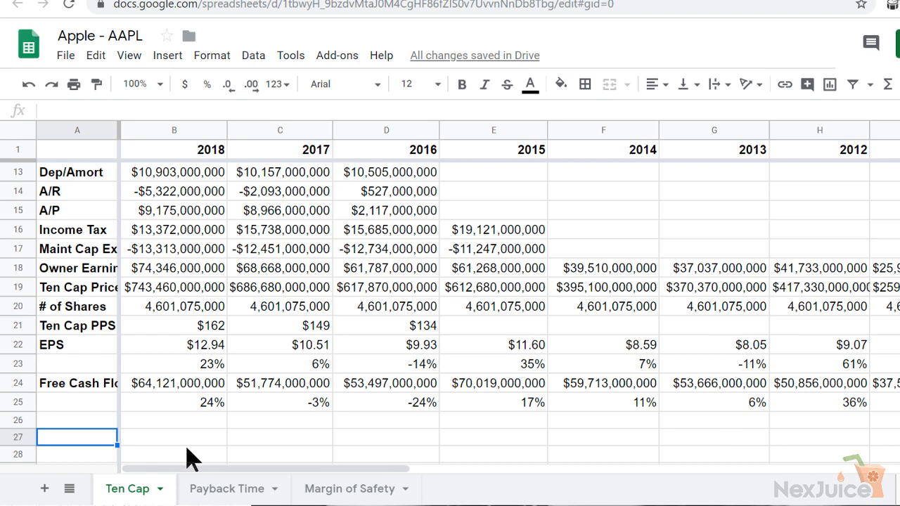
click(236, 491)
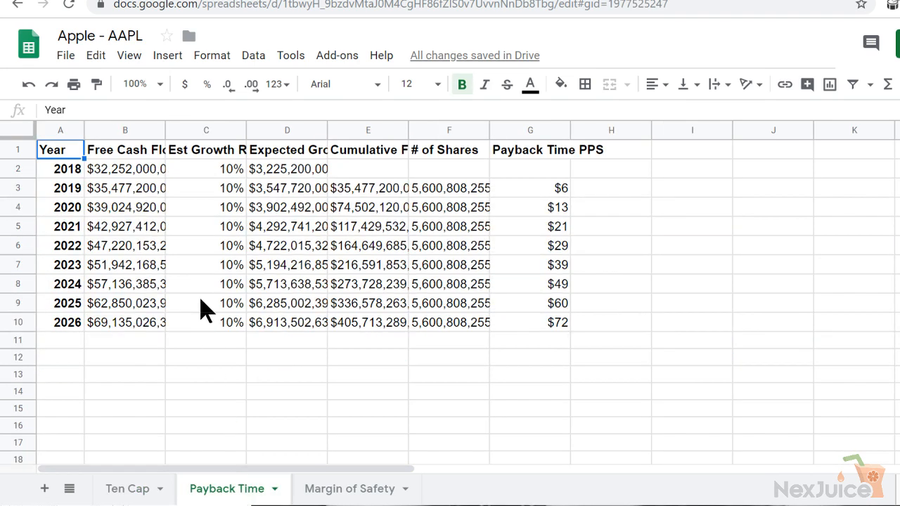
click(134, 175)
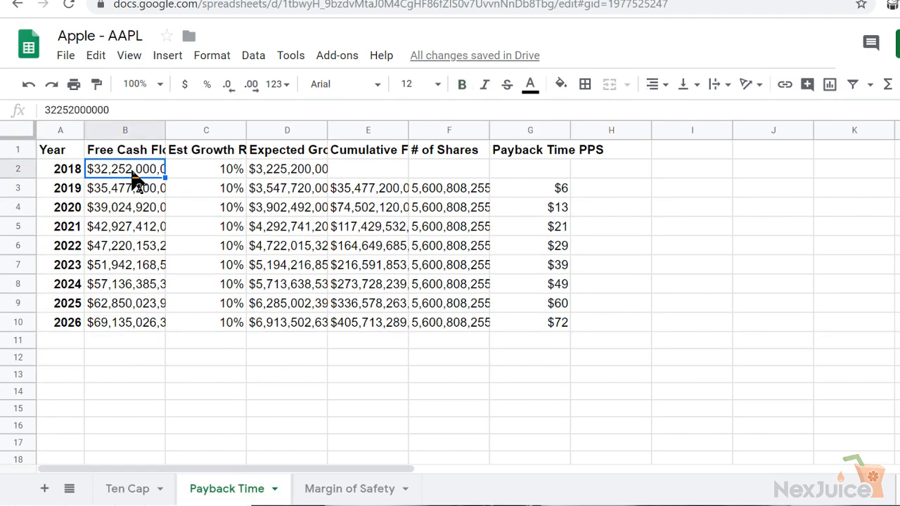
key(Down)
key(Up)
key(Delete)
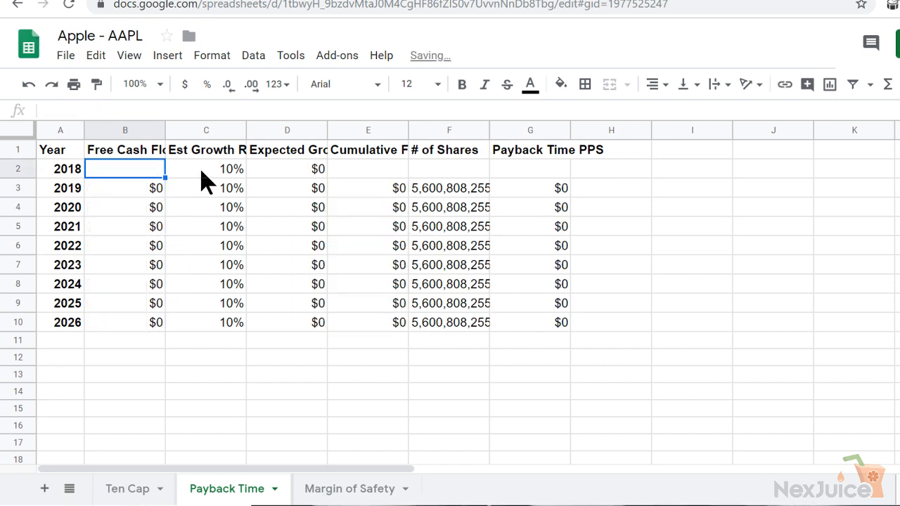
click(137, 496)
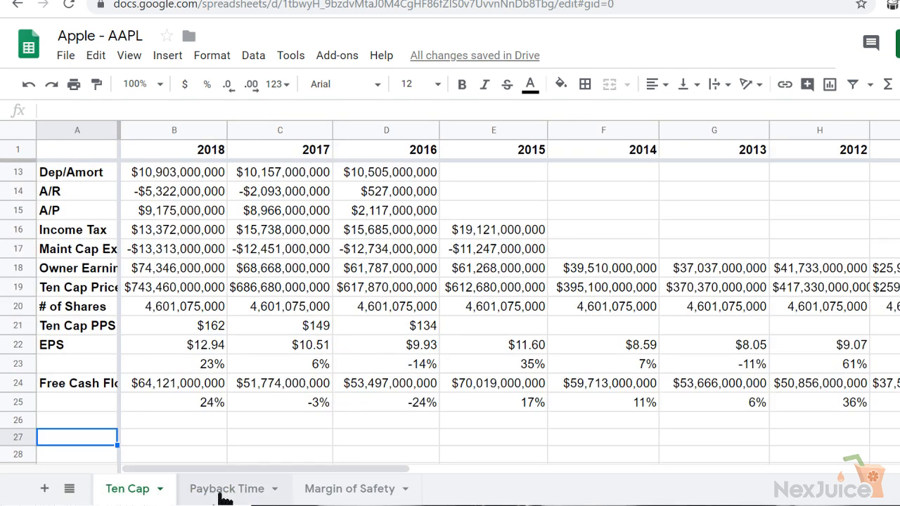
click(151, 309)
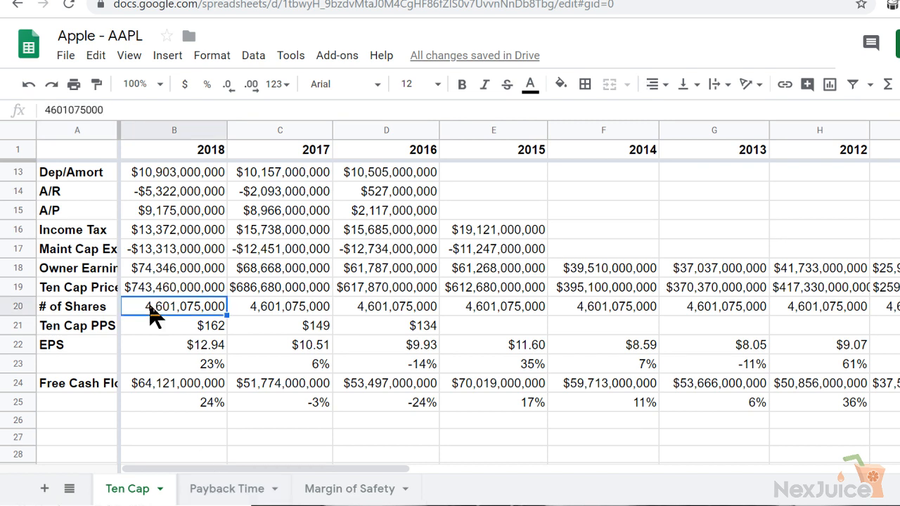
click(209, 488)
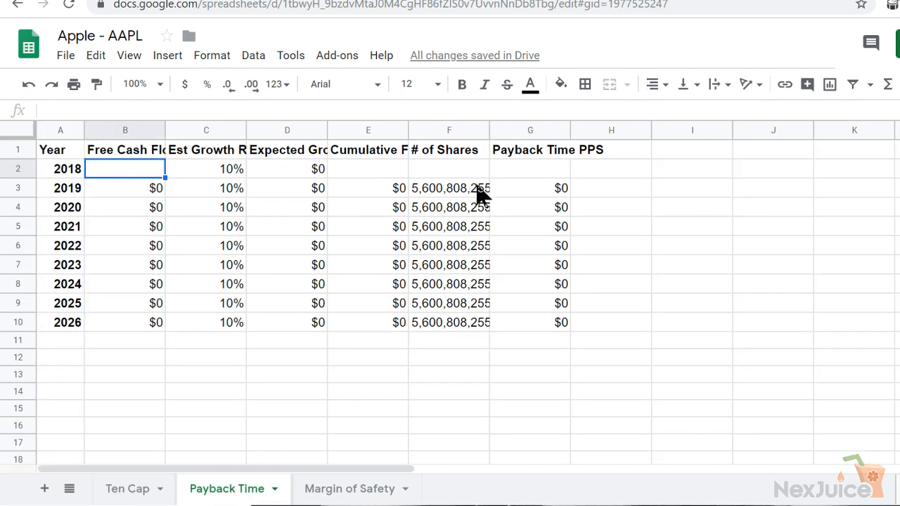
click(454, 194)
text(4,601,075,000)
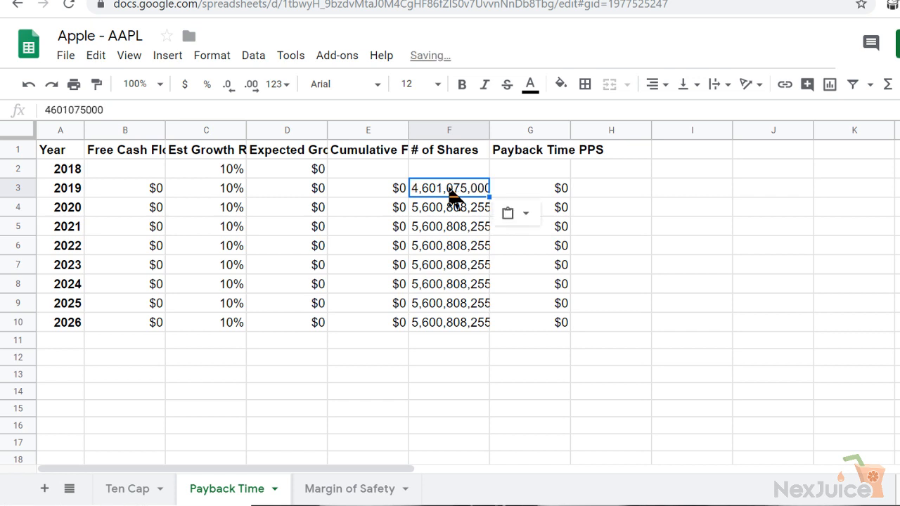
drag(490, 196, 489, 324)
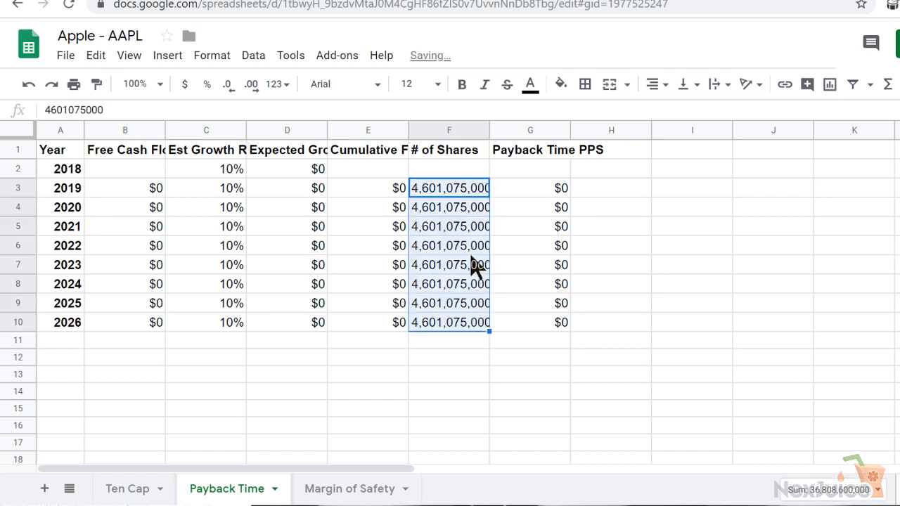
click(464, 215)
key(Down)
key(Down)
key(Down)
key(Down)
key(Down)
key(Down)
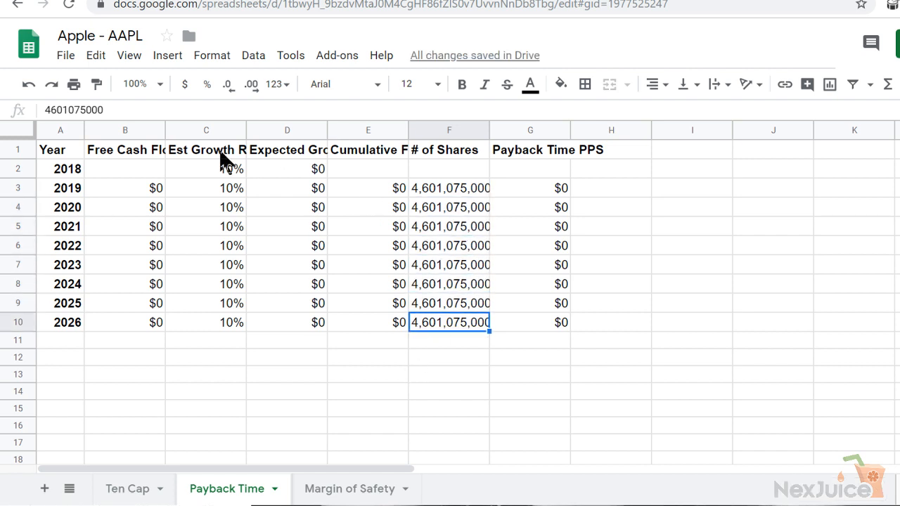
Examine the 2018 Free Cash Flow formula on the Ten Cap sheet and trace the operating cash and maintenance capital expenditure cells it uses
click(210, 171)
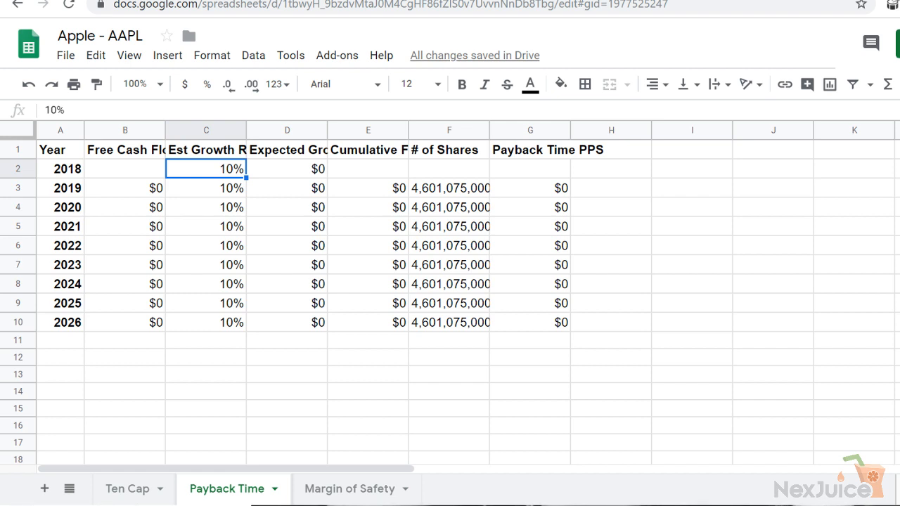
click(130, 486)
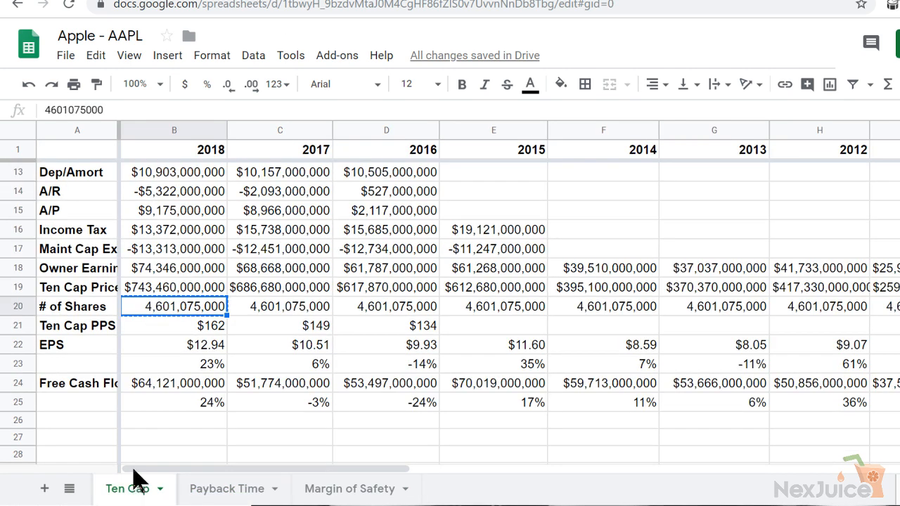
click(164, 396)
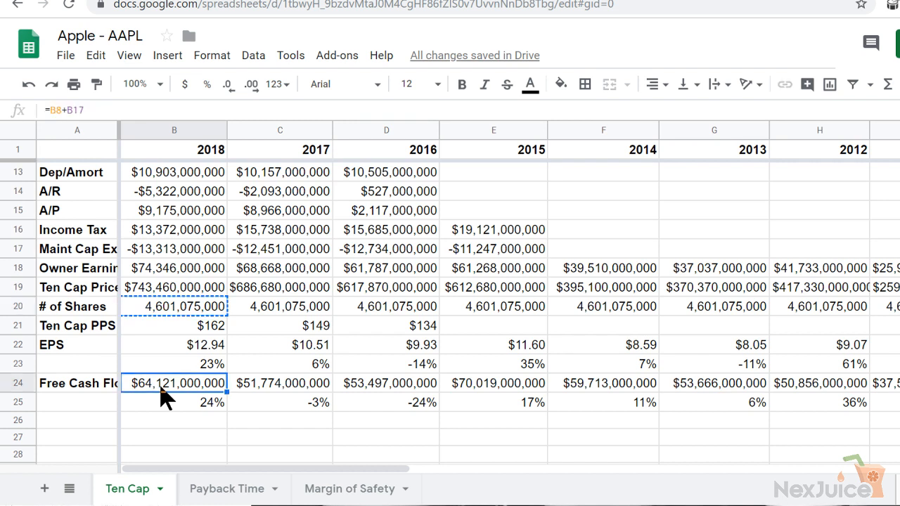
click(199, 252)
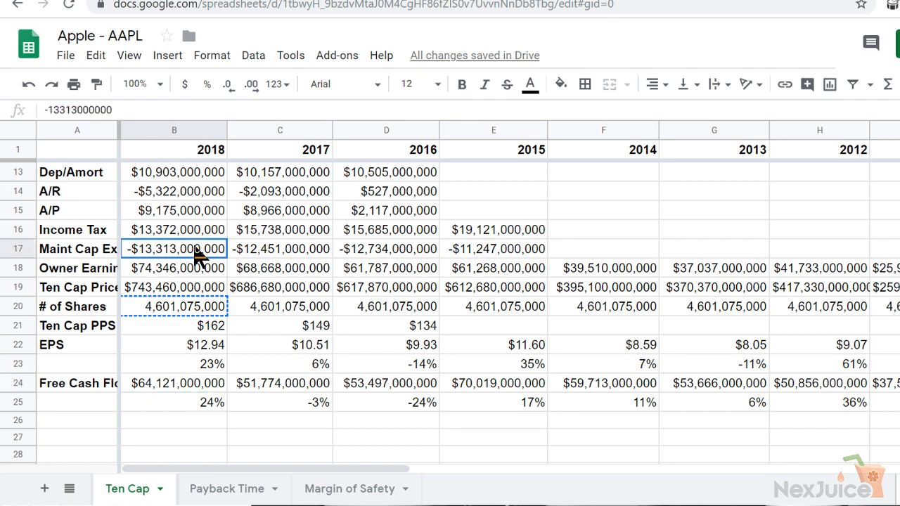
click(158, 387)
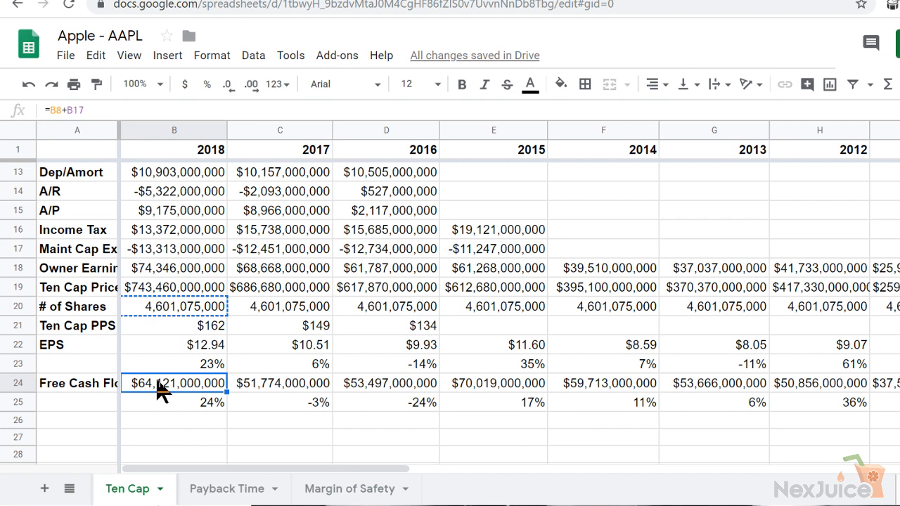
key(Right)
key(Left)
key(Right)
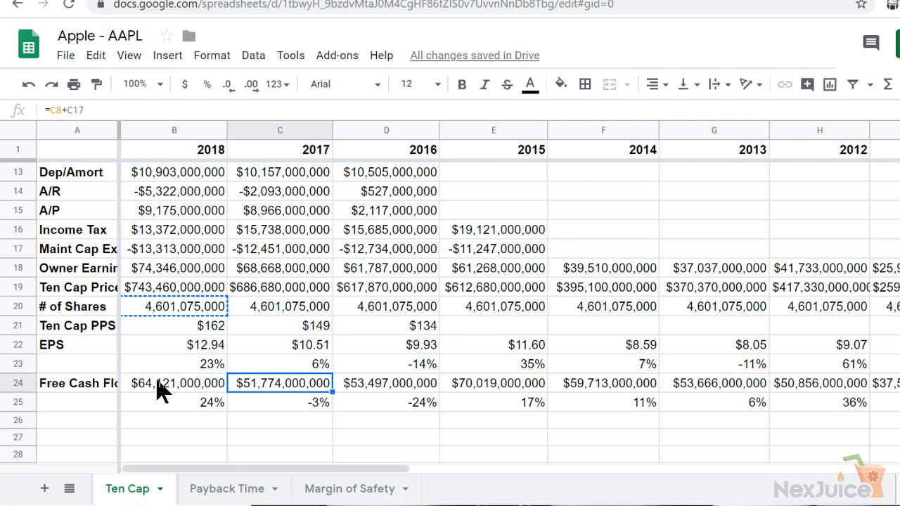
key(Left)
key(Up)
key(Up)
key(Up)
key(Up)
key(Up)
key(Up)
key(Up)
key(Up)
key(Up)
key(Up)
key(Up)
key(Up)
key(Up)
key(Up)
key(Up)
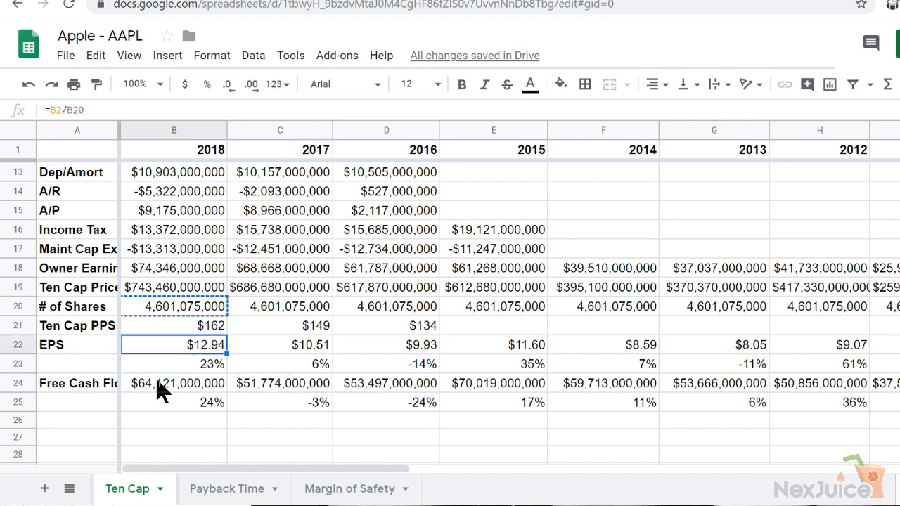
key(Up)
key(Up)
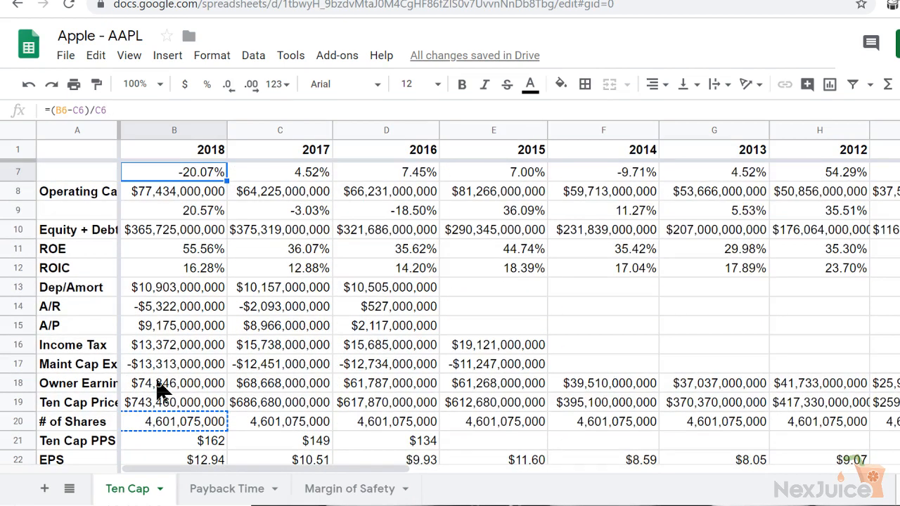
key(Down)
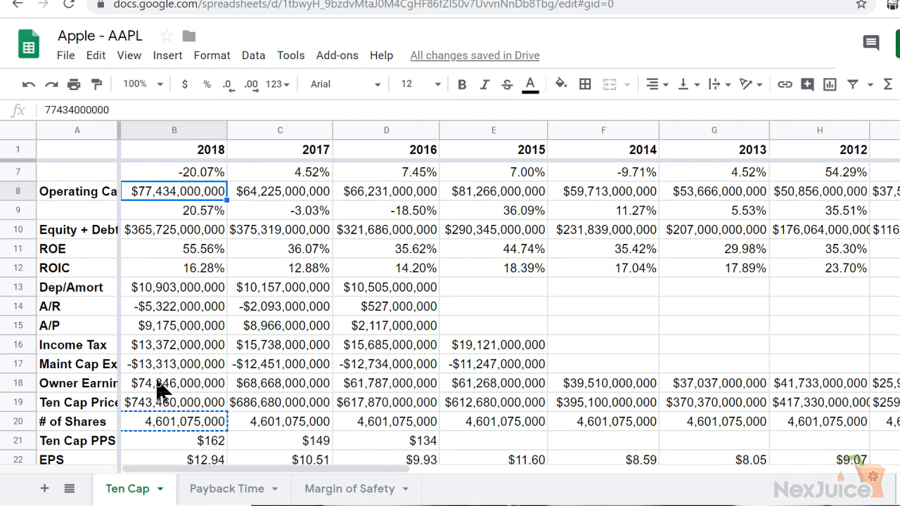
Open the Microsoft - MSFT spreadsheet in a new browser tab and check its 2018 Free Cash Flow formula for comparison
key(ctrl+t)
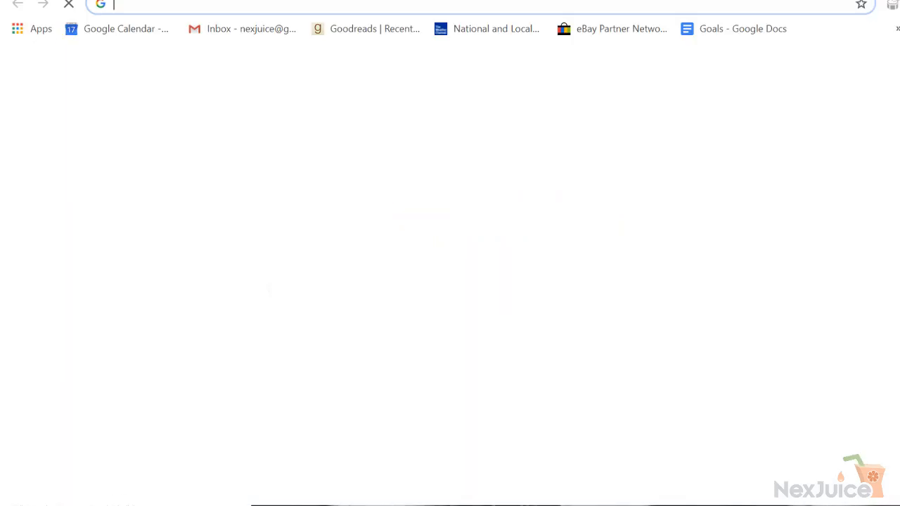
text(msft)
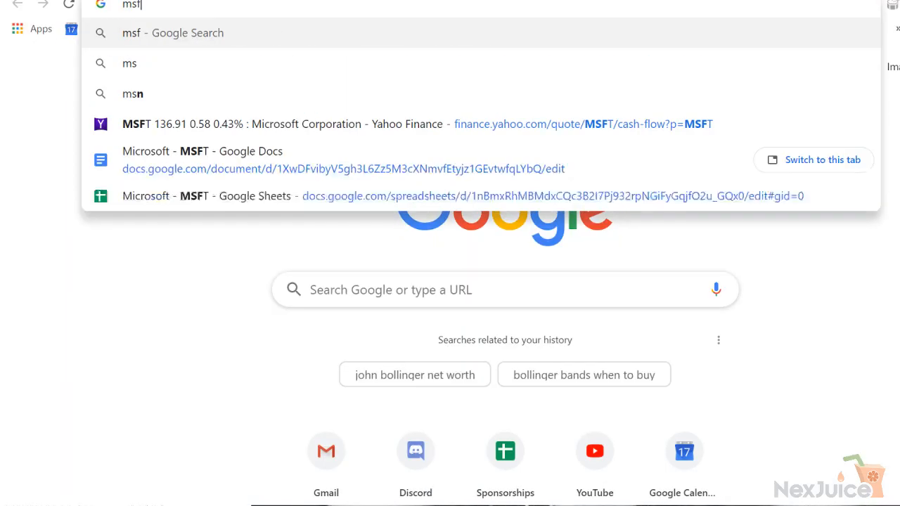
click(288, 178)
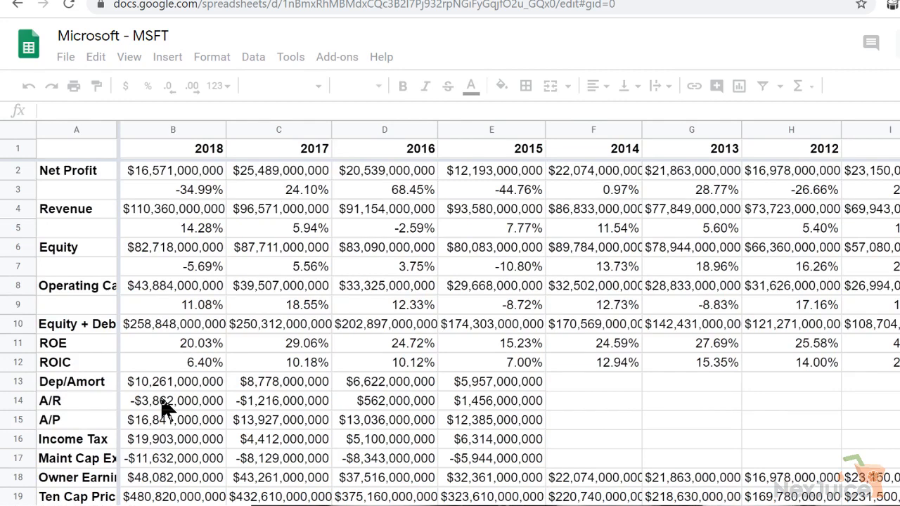
click(164, 405)
key(Down)
key(Down)
key(Down)
key(Down)
key(Down)
key(Down)
key(Down)
key(Down)
key(Down)
key(Down)
key(Down)
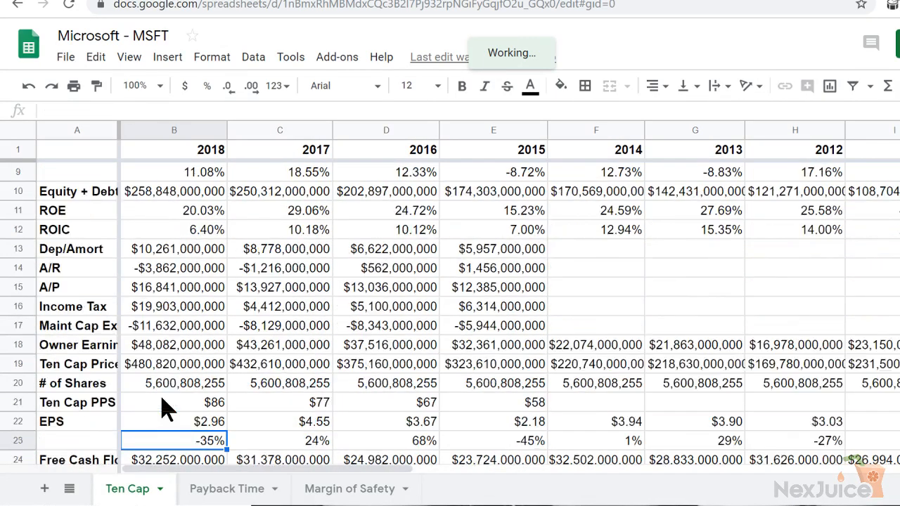
key(Up)
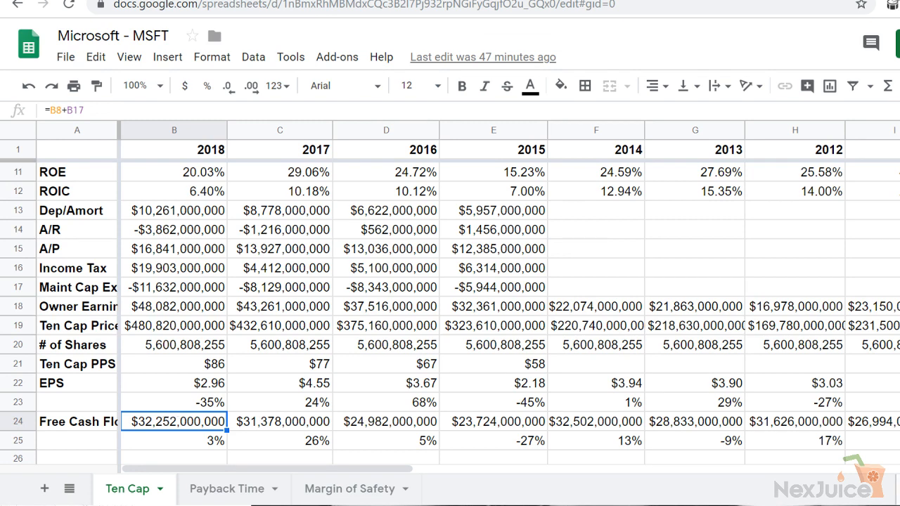
Open the Twitter - TWTR spreadsheet in a new browser tab and look down its 2018 column on the Ten Cap sheet
key(ctrl+t)
text(twtr)
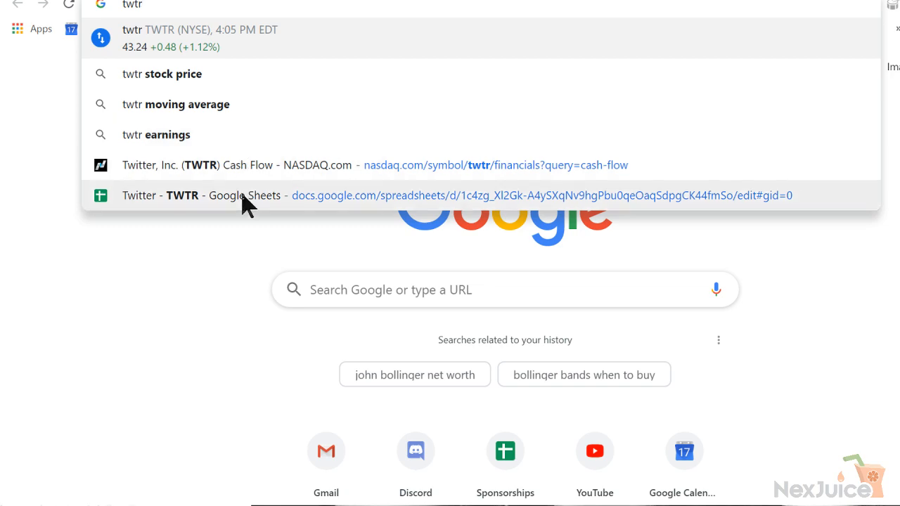
click(241, 195)
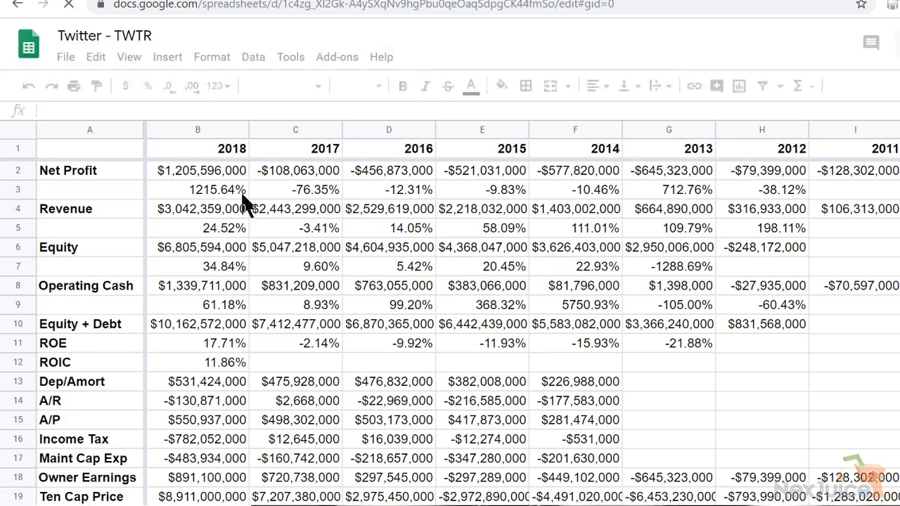
click(203, 431)
key(Down)
key(Down)
key(Down)
key(Down)
key(Down)
key(Down)
key(Down)
key(Down)
key(Down)
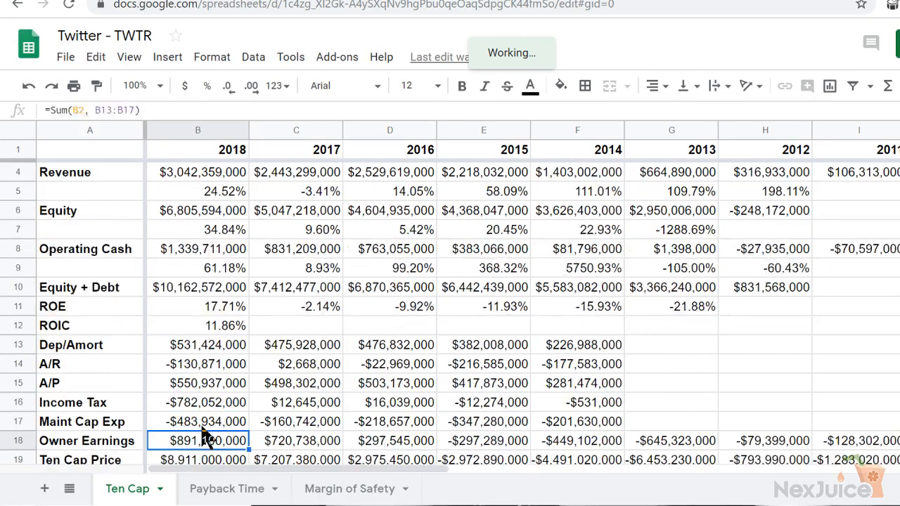
key(Down)
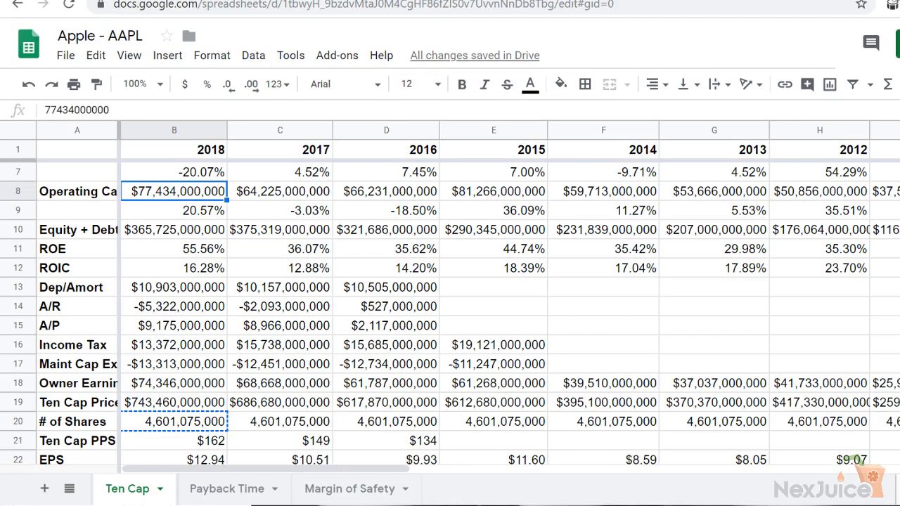
click(149, 436)
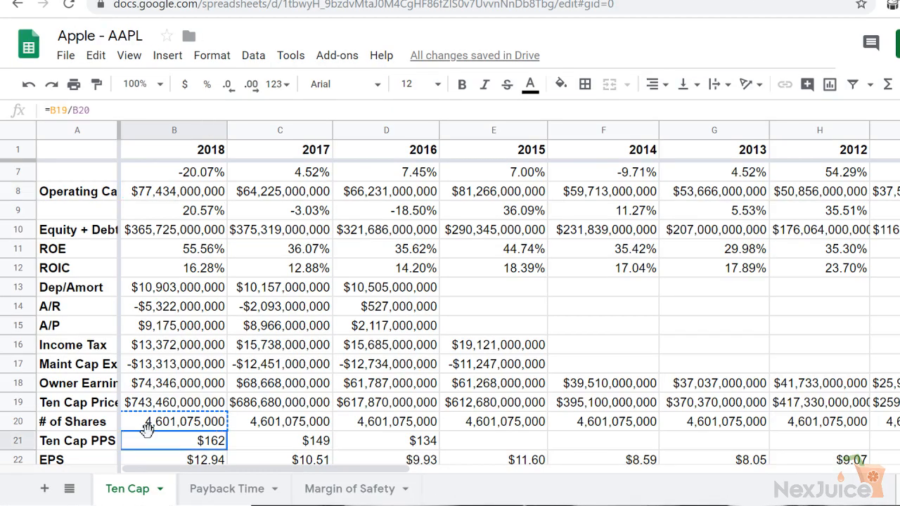
key(Down)
key(Down)
key(Down)
key(Down)
key(Down)
key(Up)
key(Up)
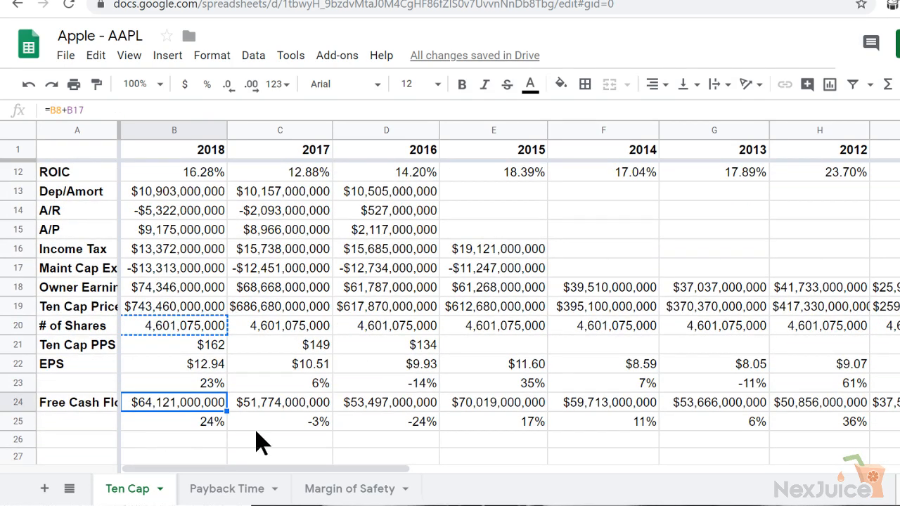
click(242, 489)
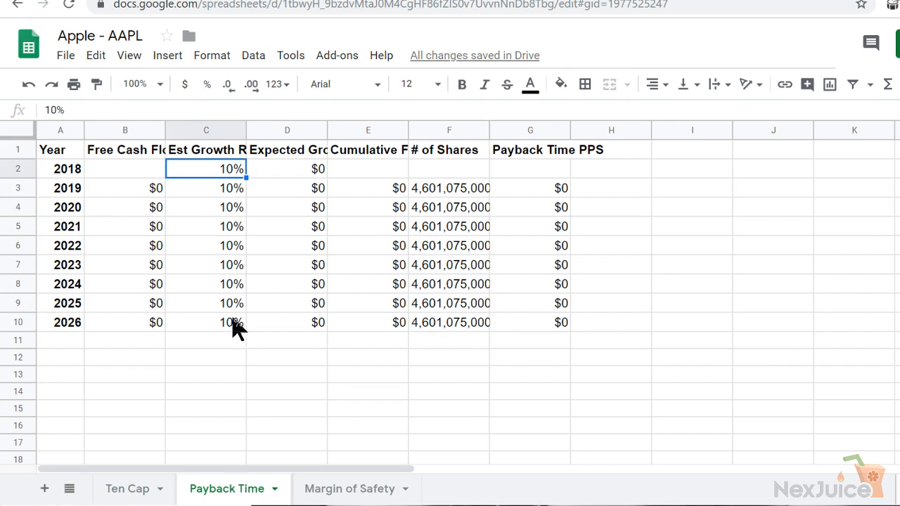
click(137, 166)
text(64121)
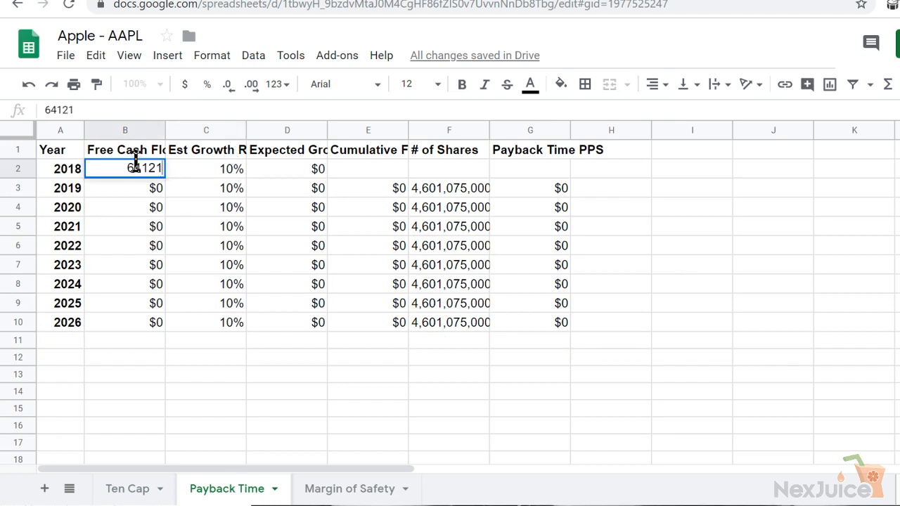
text(000000)
key(Tab)
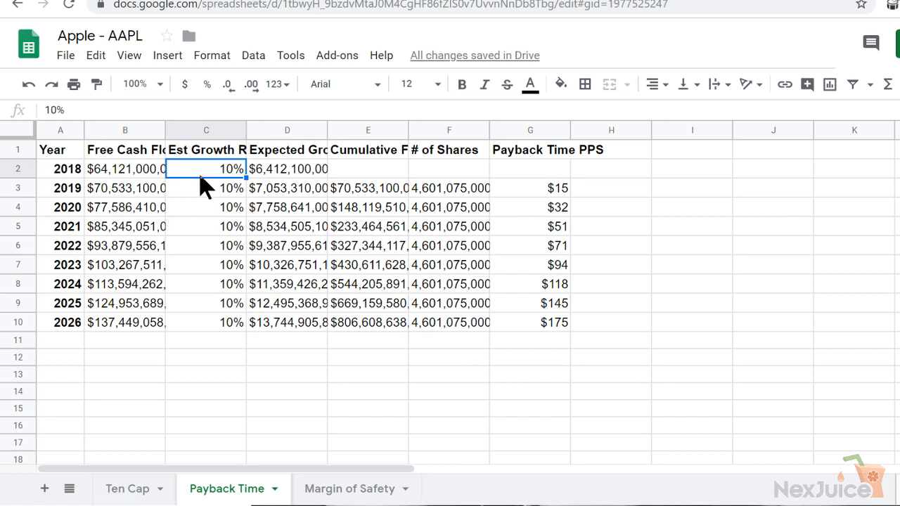
click(131, 491)
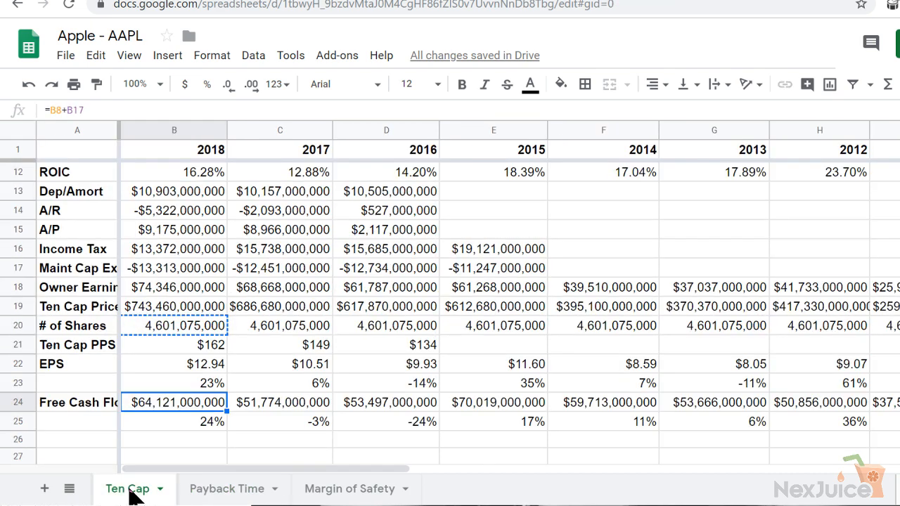
Examine the yearly growth percentages beneath Free Cash Flow on the Ten Cap sheet, from 2018 back to 2009
click(290, 425)
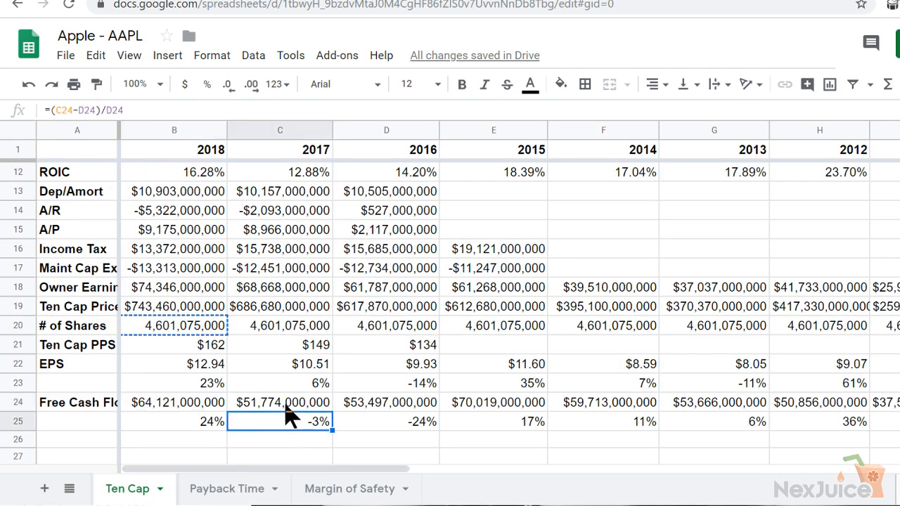
click(287, 408)
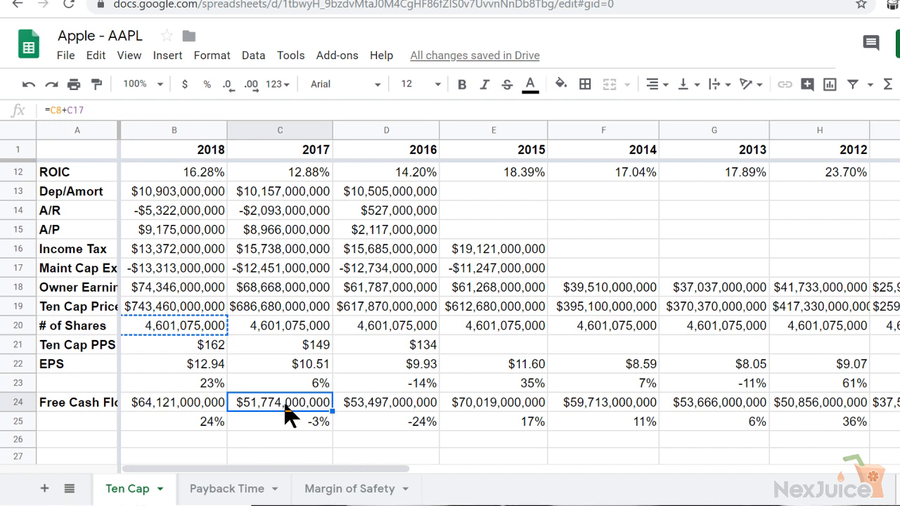
key(Left)
key(Down)
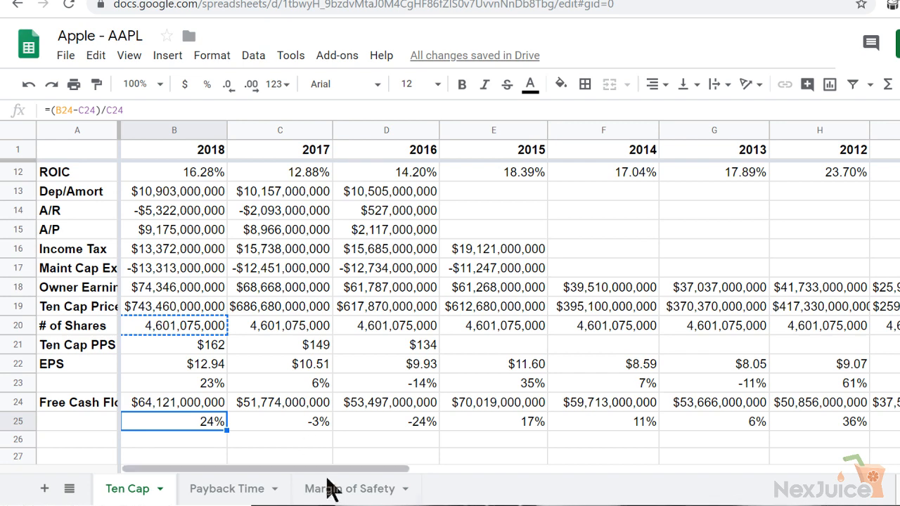
key(Right)
key(Right)
key(Right)
key(Right)
key(Right)
key(Right)
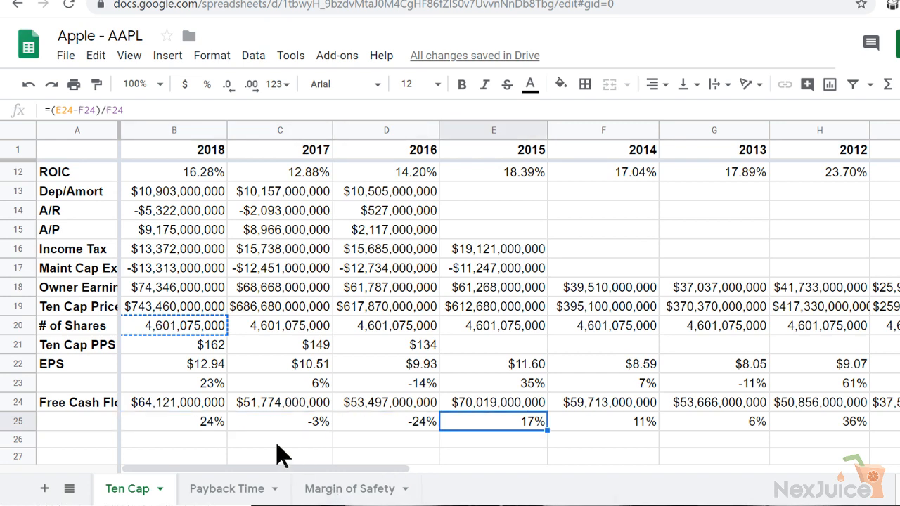
key(Right)
key(Right)
key(Right)
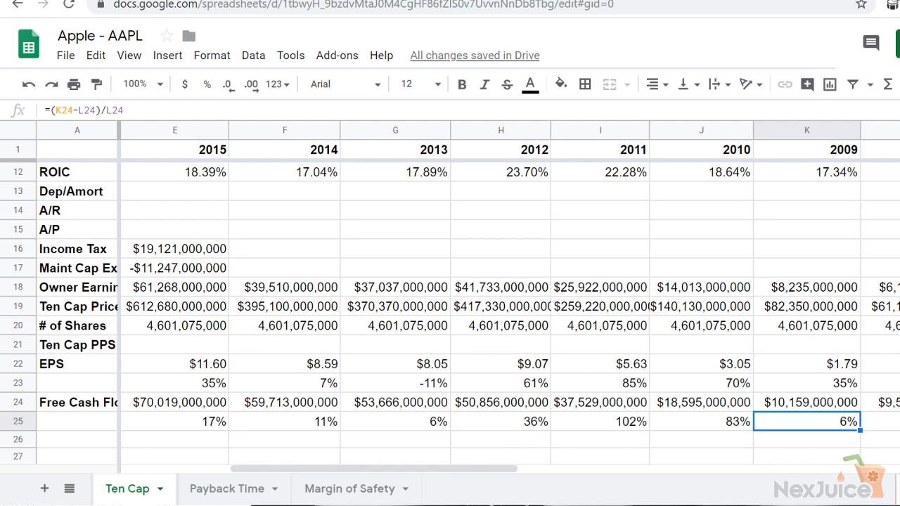
click(157, 422)
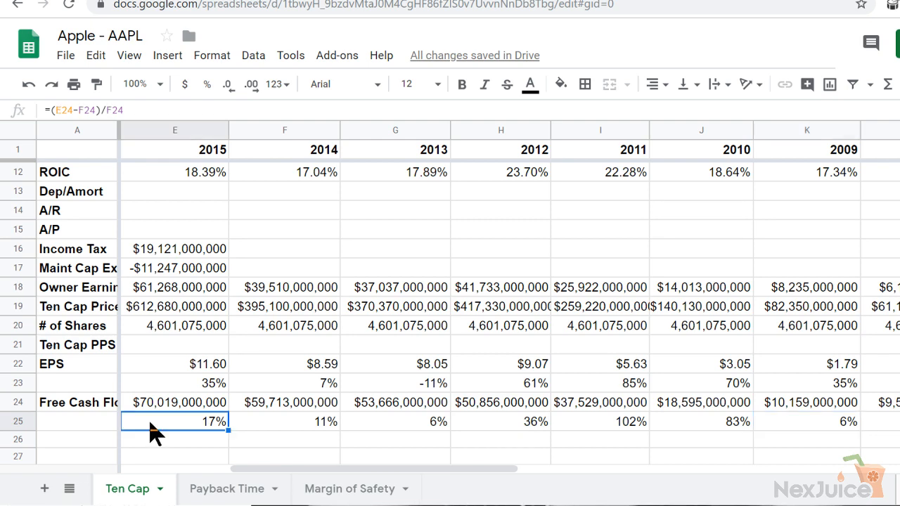
key(Left)
key(Left)
key(Left)
key(Left)
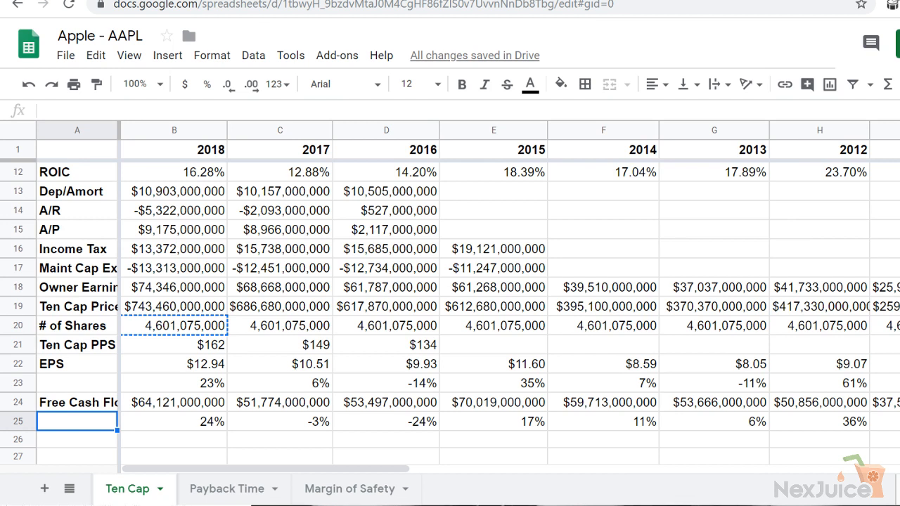
key(Right)
key(Right)
key(Right)
key(Right)
key(Right)
key(Right)
key(Right)
key(Right)
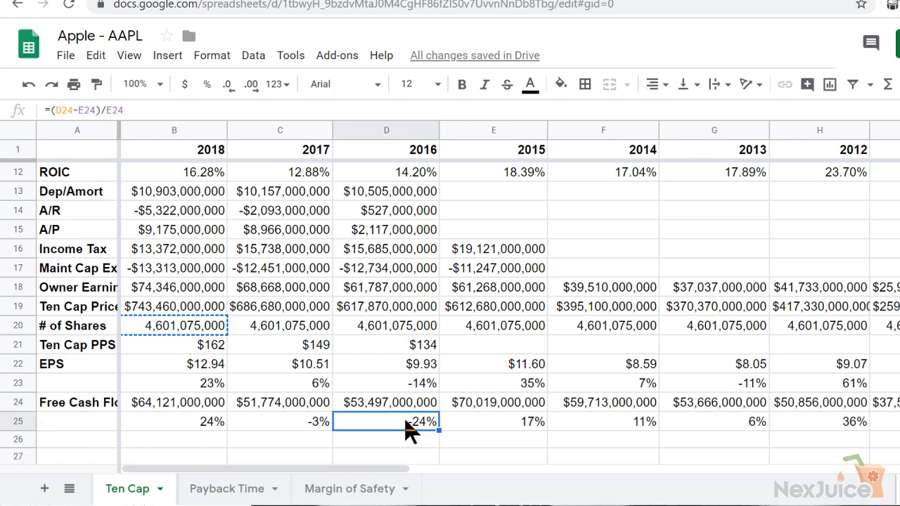
key(Right)
key(Right)
key(Right)
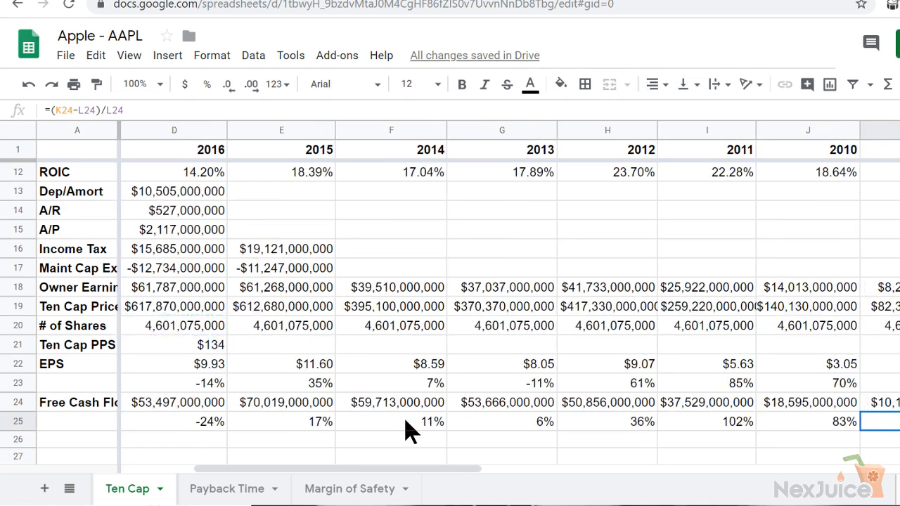
key(Left)
key(Left)
key(Left)
key(Left)
key(Left)
key(Left)
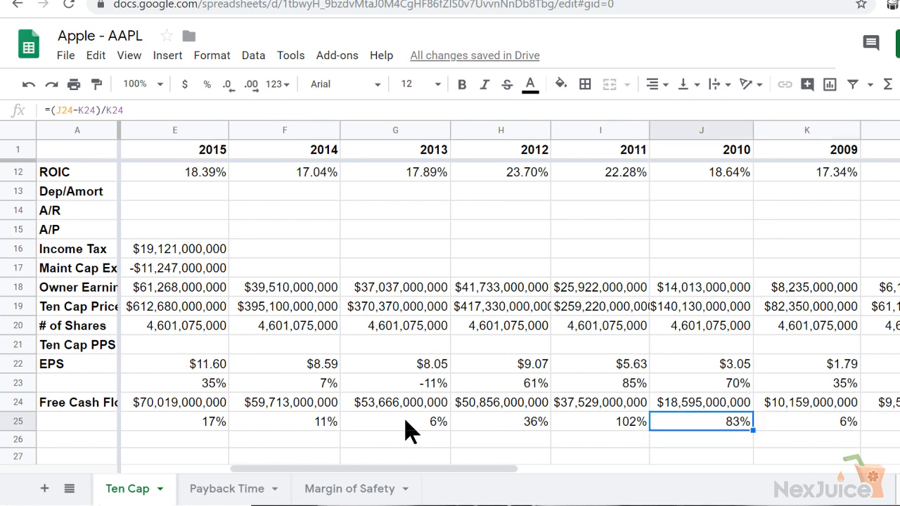
key(Left)
key(Left)
key(Left)
key(Left)
key(Left)
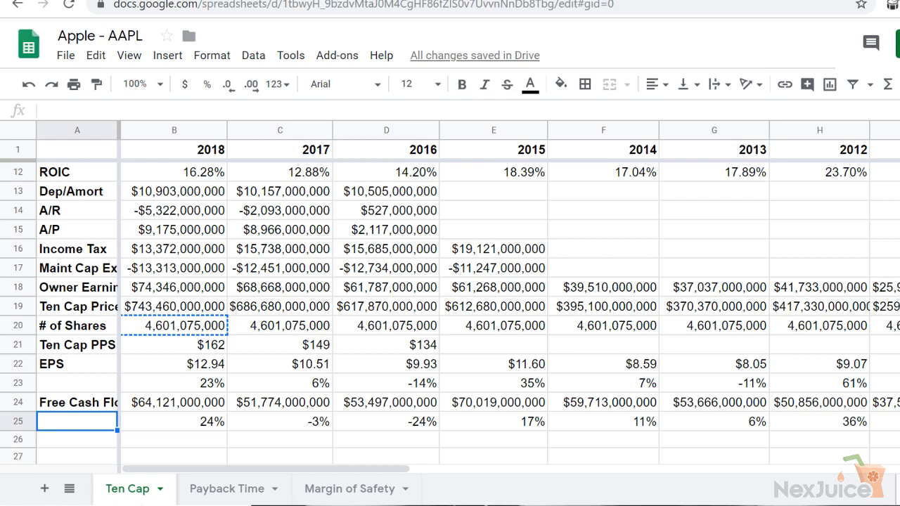
click(717, 423)
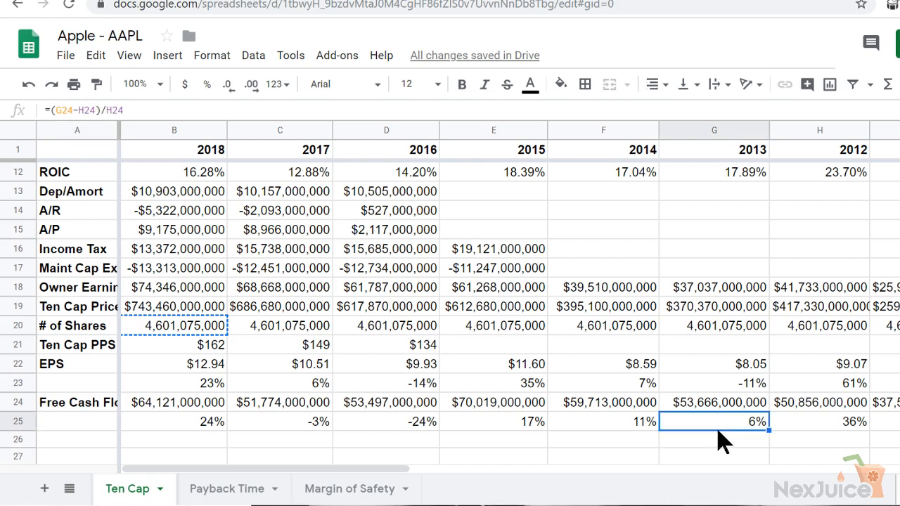
key(Left)
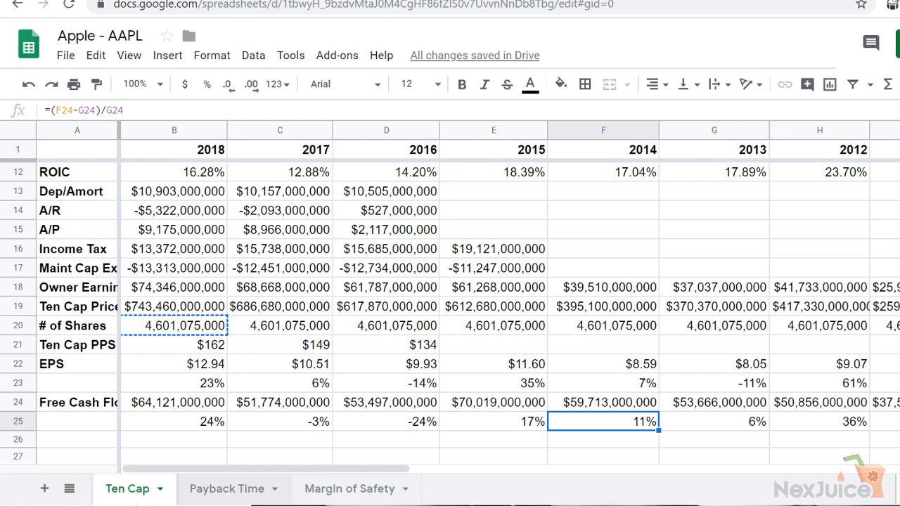
Set the 2018 estimated growth rate on the Payback Time sheet to 5% and fill it down through 2026
click(257, 492)
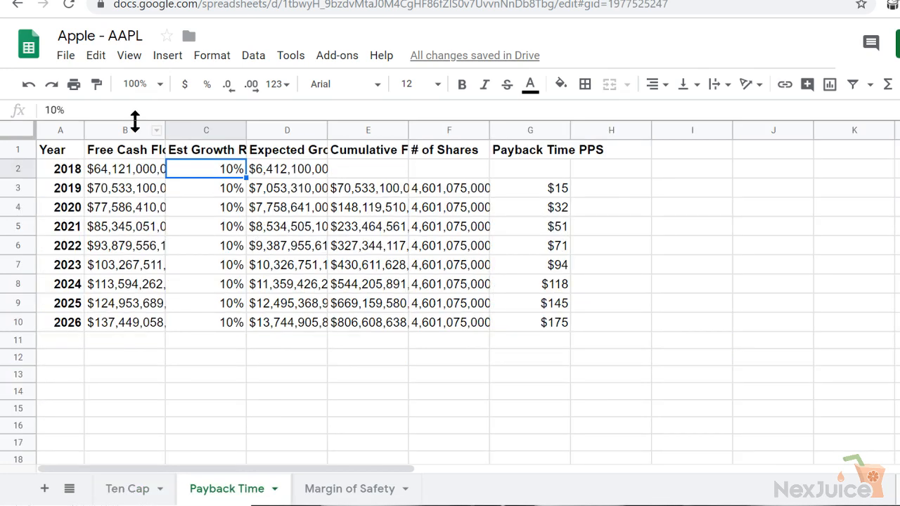
text(5)
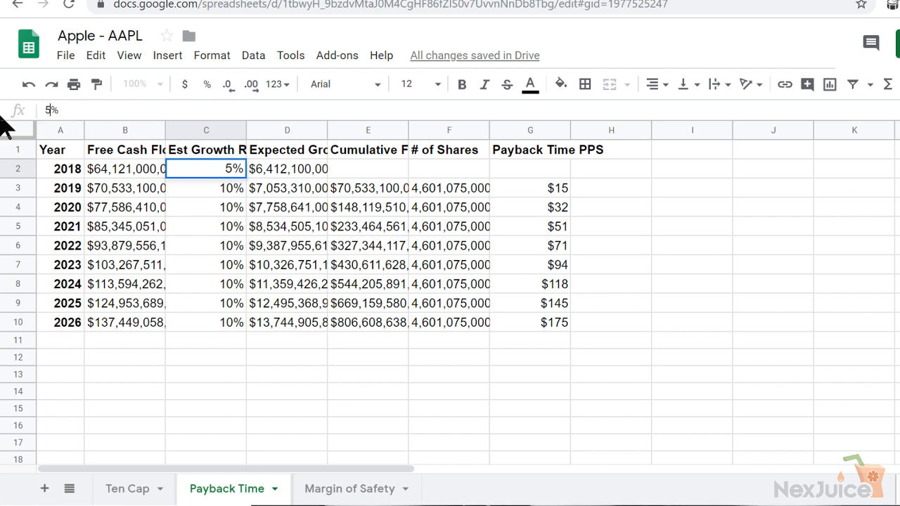
key(Return)
click(236, 171)
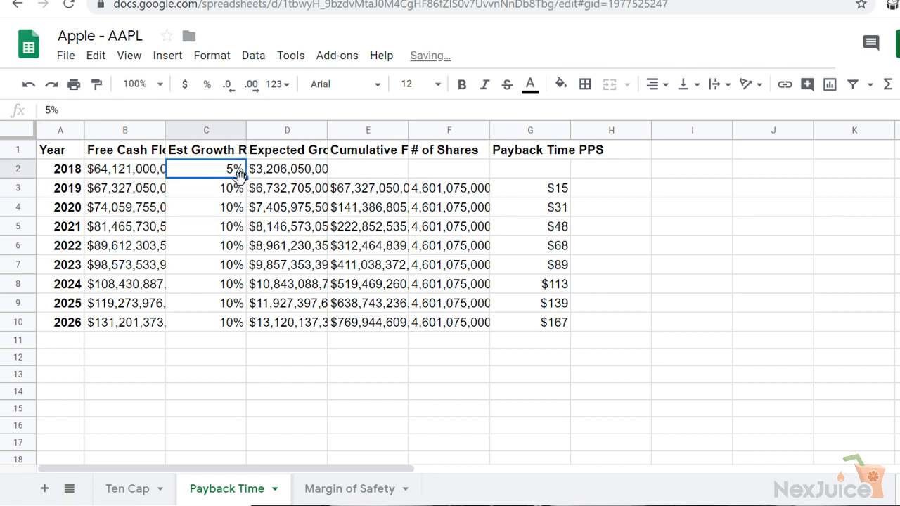
drag(241, 173, 250, 325)
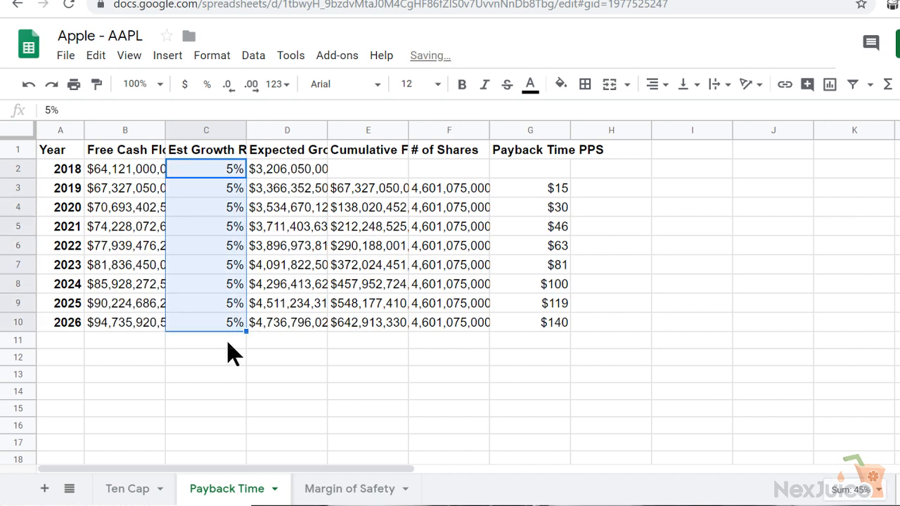
click(228, 342)
Compare the 2026 Payback Time PPS with the 2018 Ten Cap PPS and glance at the Margin of Safety sheet
click(531, 330)
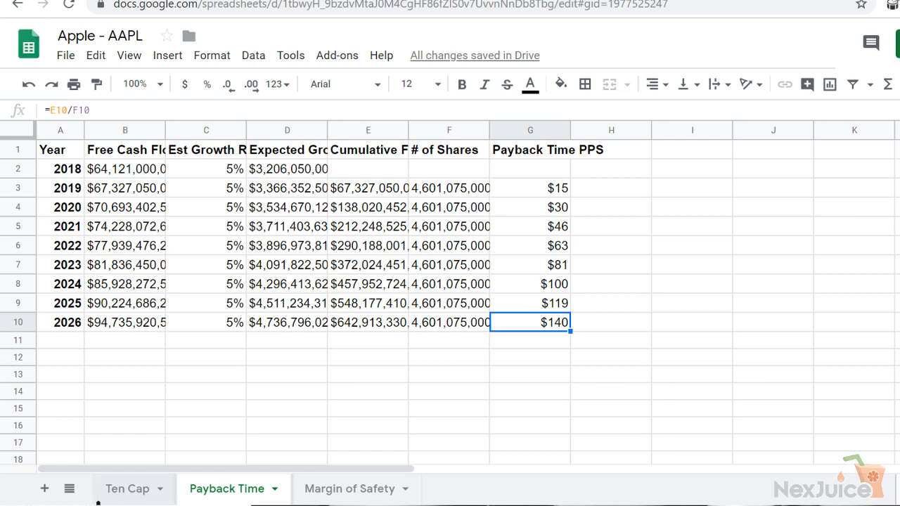
click(125, 493)
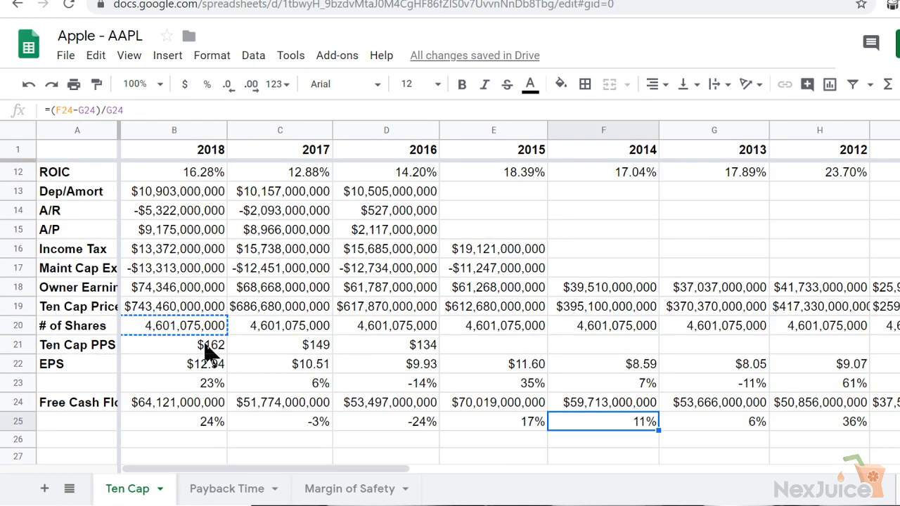
click(205, 349)
click(219, 493)
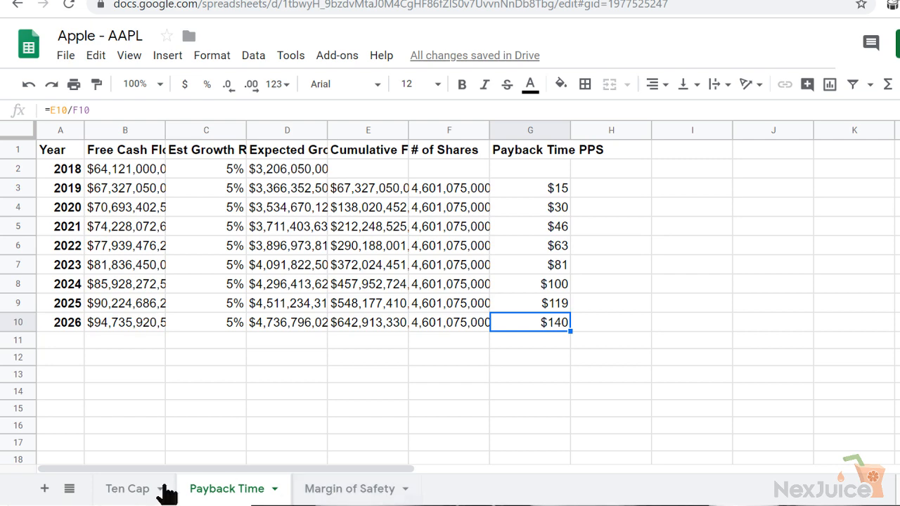
click(118, 495)
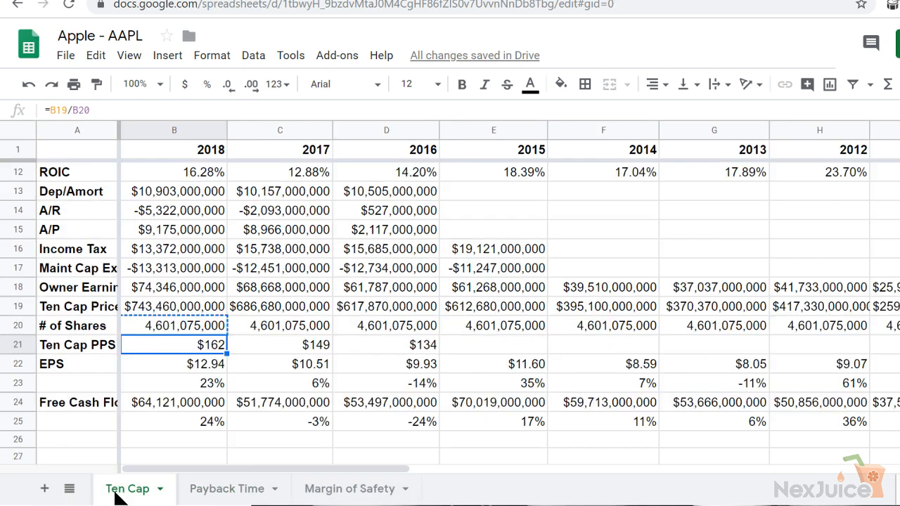
click(226, 492)
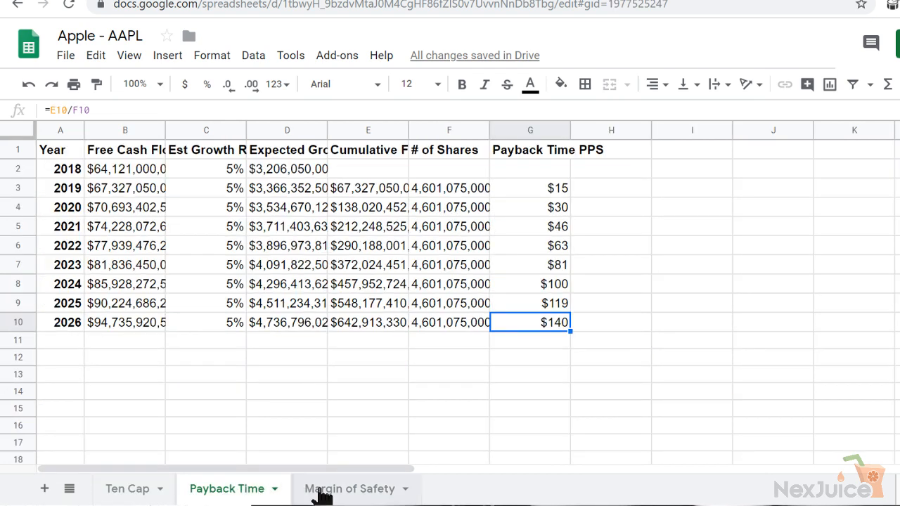
click(332, 495)
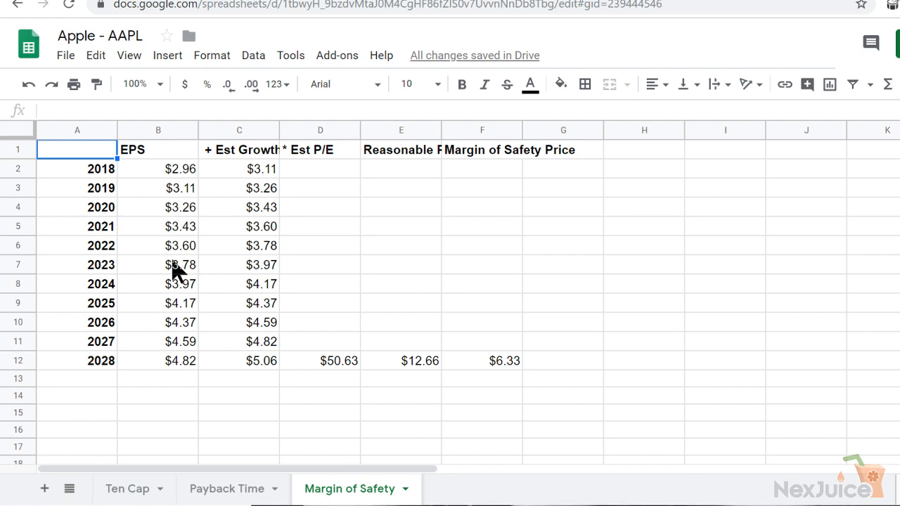
click(211, 492)
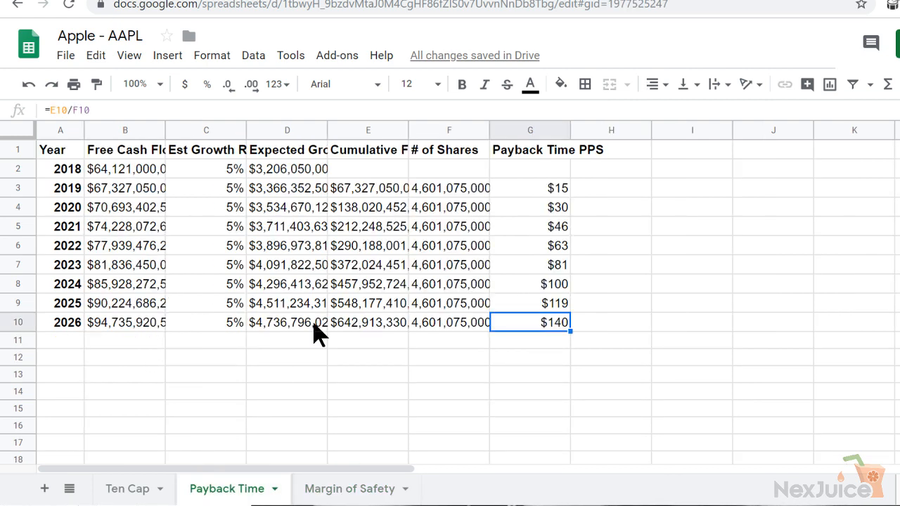
click(130, 494)
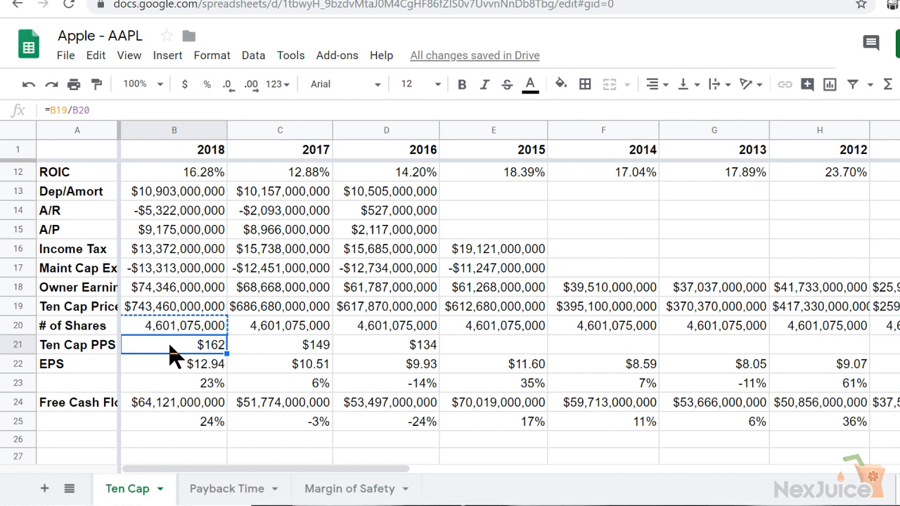
Clear the 2018 EPS on the Margin of Safety sheet and check the 2018 estimated growth formula beside it
click(309, 491)
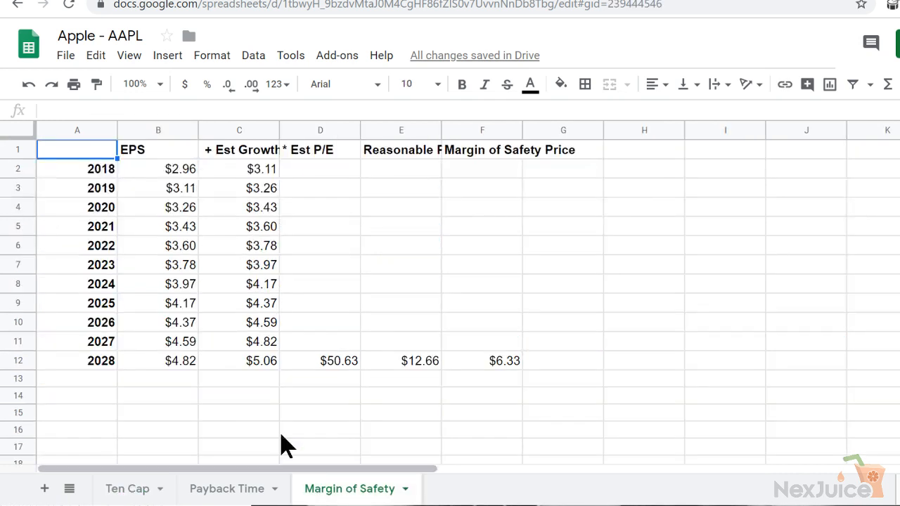
click(166, 173)
click(164, 188)
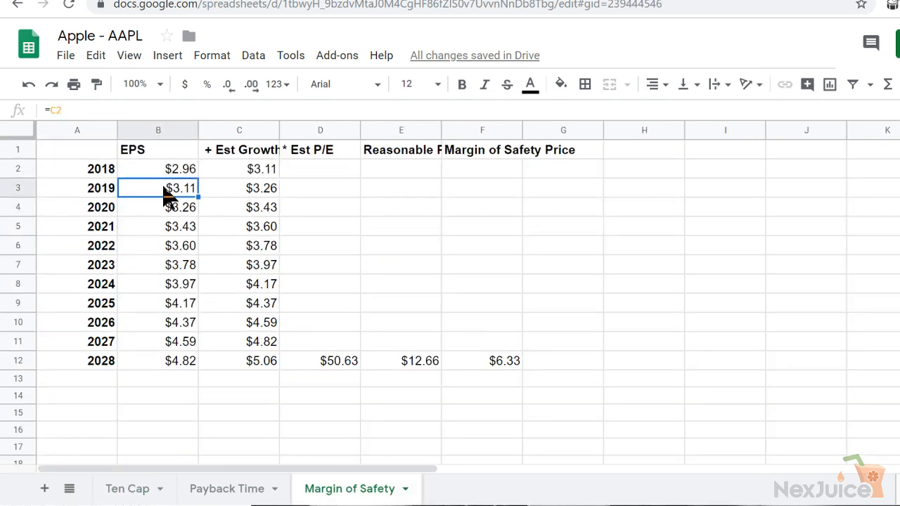
click(162, 174)
key(Delete)
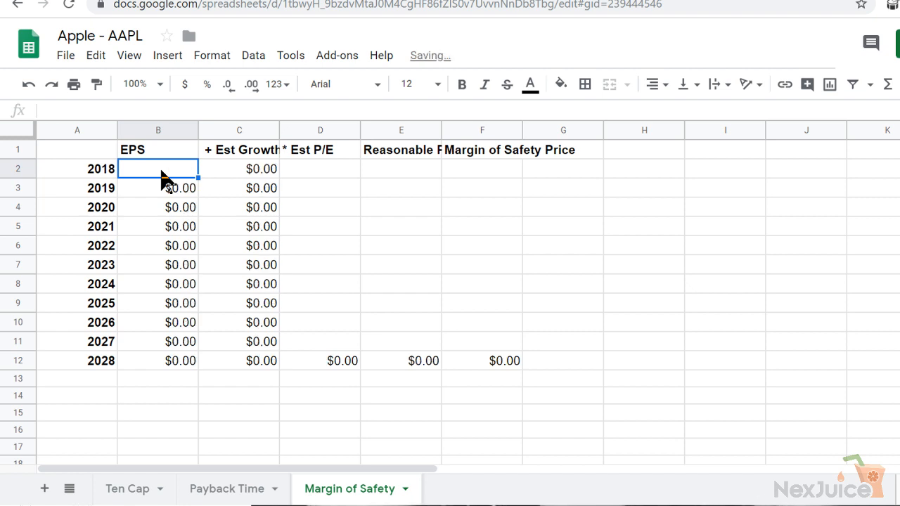
click(235, 174)
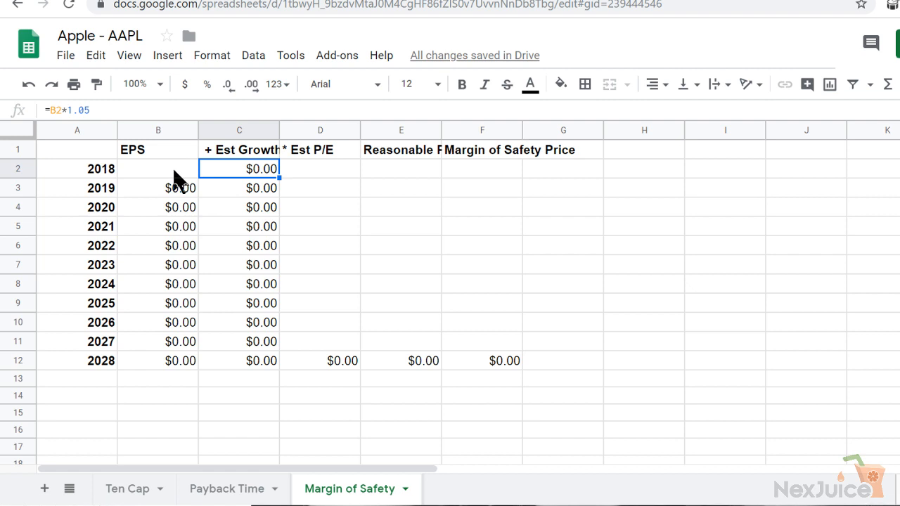
click(175, 174)
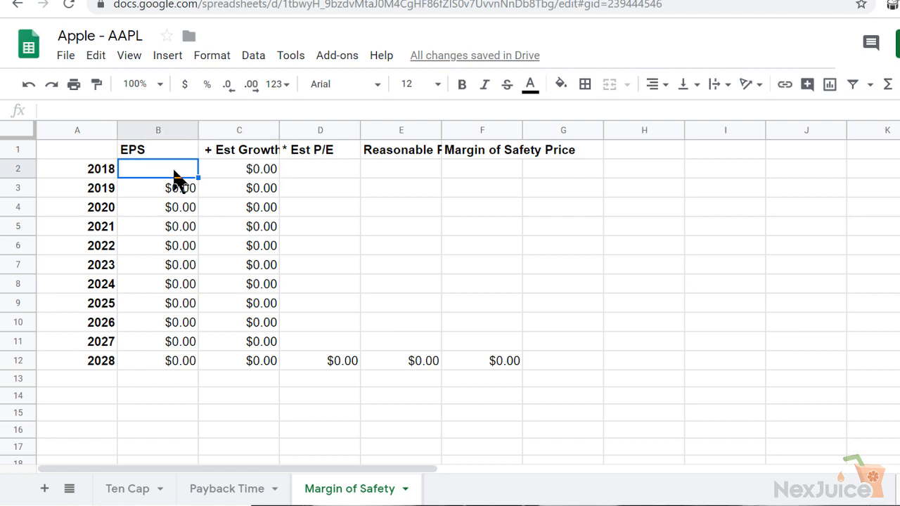
Examine the 2018 EPS on the Ten Cap sheet and the yearly EPS growth percentages back to 2009
click(136, 492)
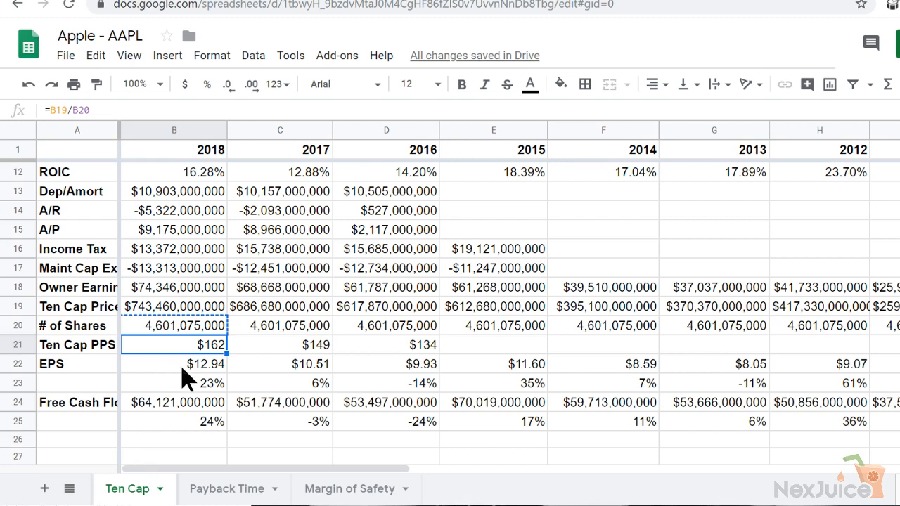
click(205, 368)
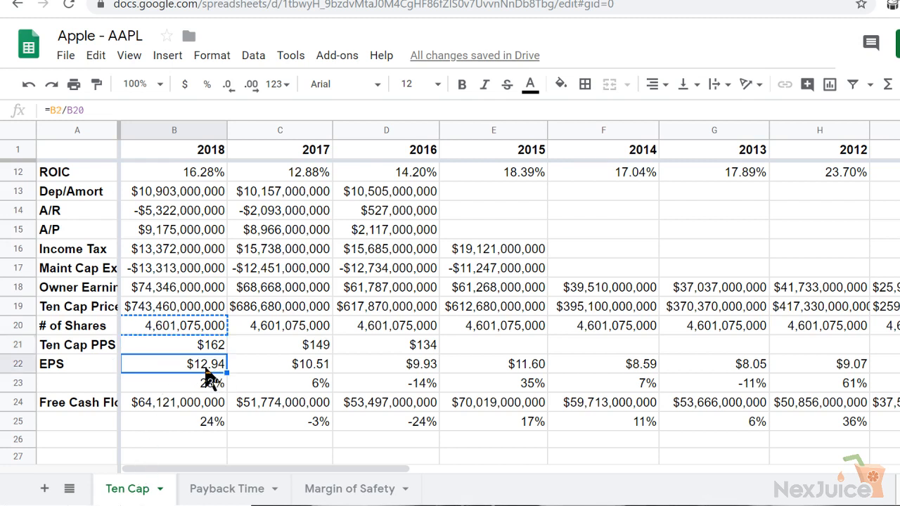
key(Down)
key(Right)
key(Right)
key(Right)
key(Right)
key(Right)
key(Right)
key(Right)
key(Right)
key(Right)
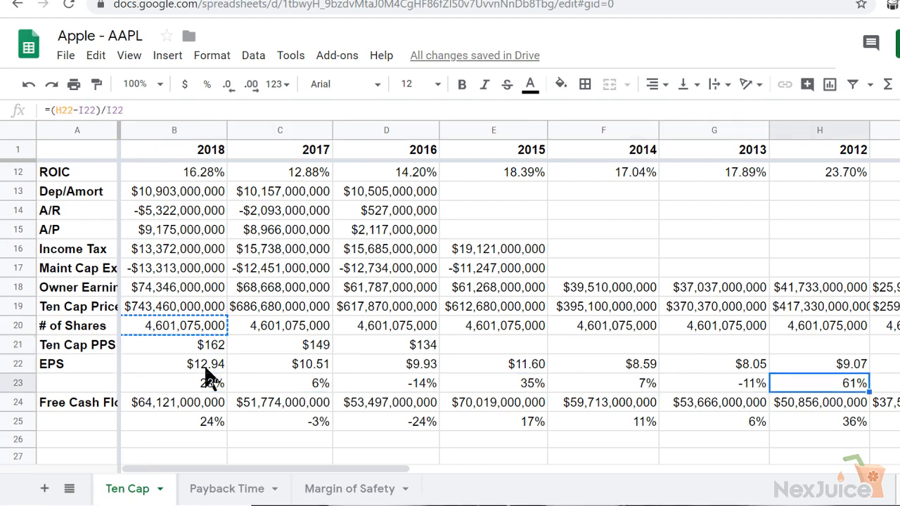
key(Left)
key(Right)
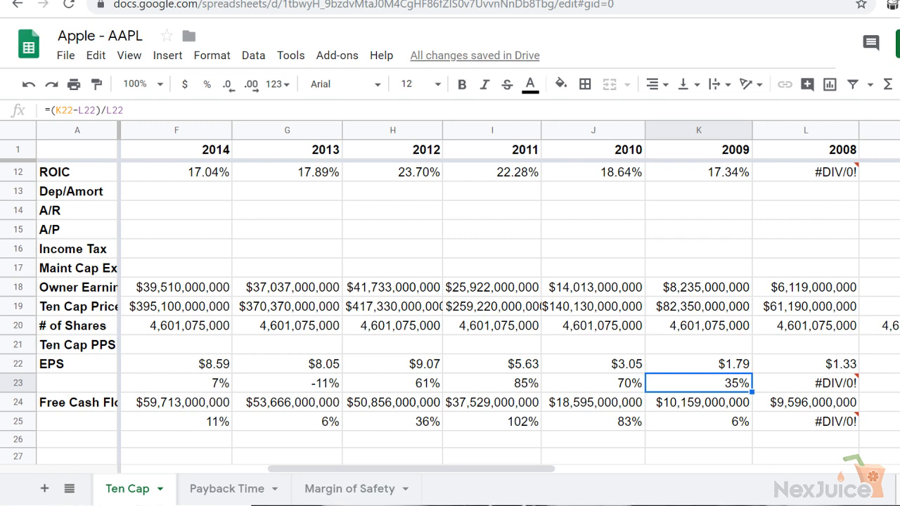
key(Left)
key(Left)
key(Left)
key(Left)
key(Left)
key(Left)
key(Left)
key(Left)
key(Left)
key(Left)
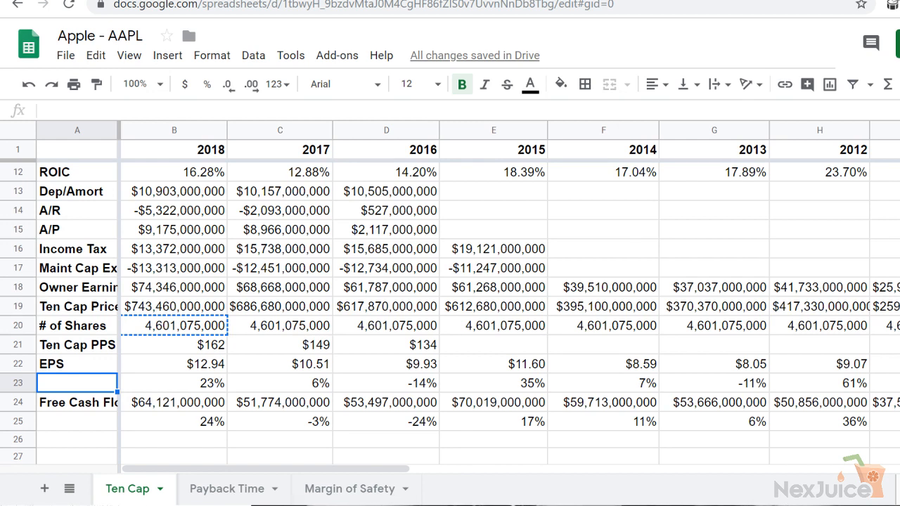
Compare the yearly EPS growth percentages on the Ten Cap sheet, focusing on 2013, 2014 and 2016
click(208, 383)
key(Right)
key(Right)
key(Right)
key(Right)
key(Right)
key(Right)
key(Right)
key(Right)
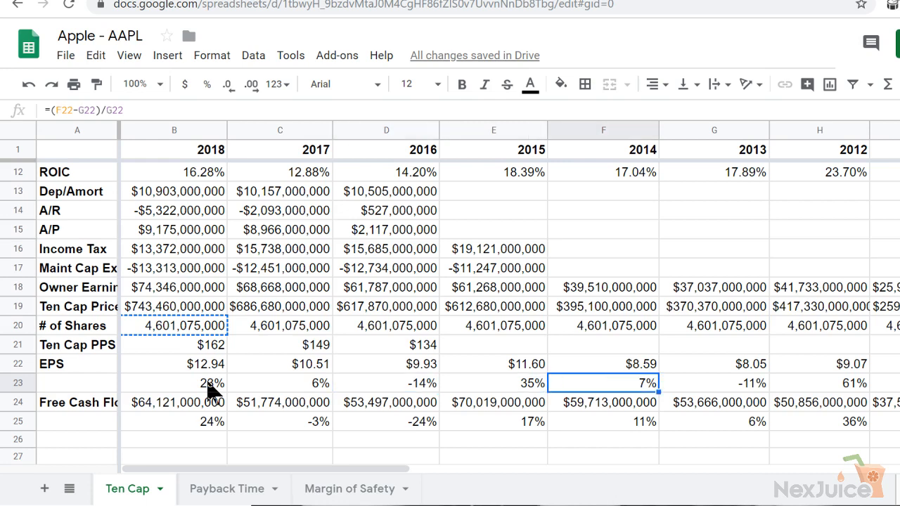
key(Right)
key(Right)
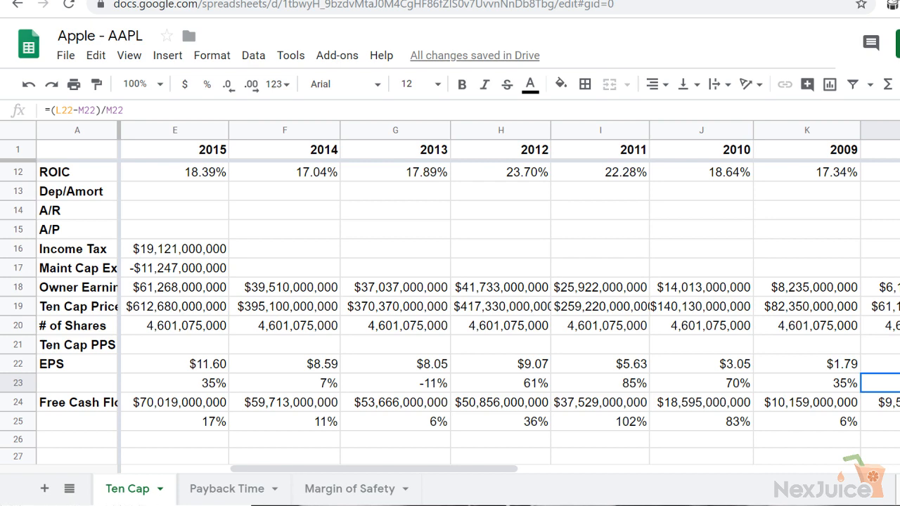
key(Left)
key(Left)
key(Left)
key(Left)
key(Left)
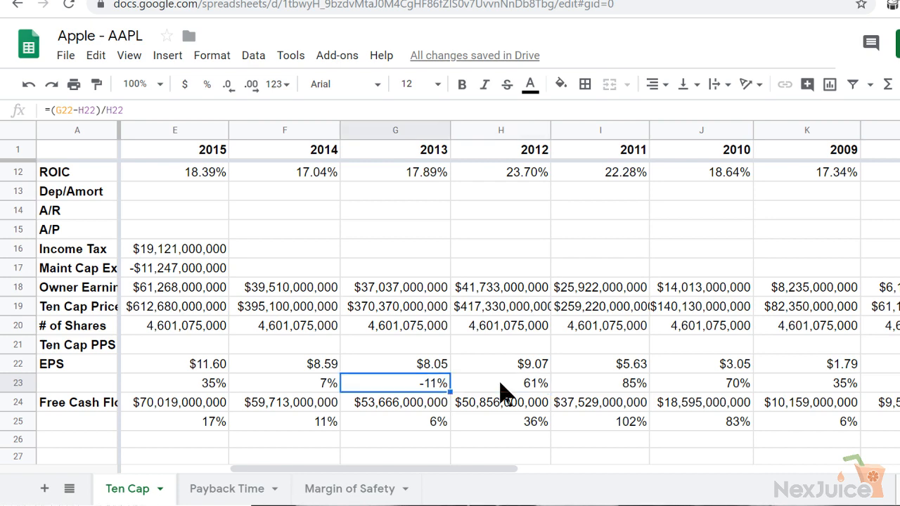
key(Left)
key(Left)
key(Left)
key(Left)
key(Left)
key(Left)
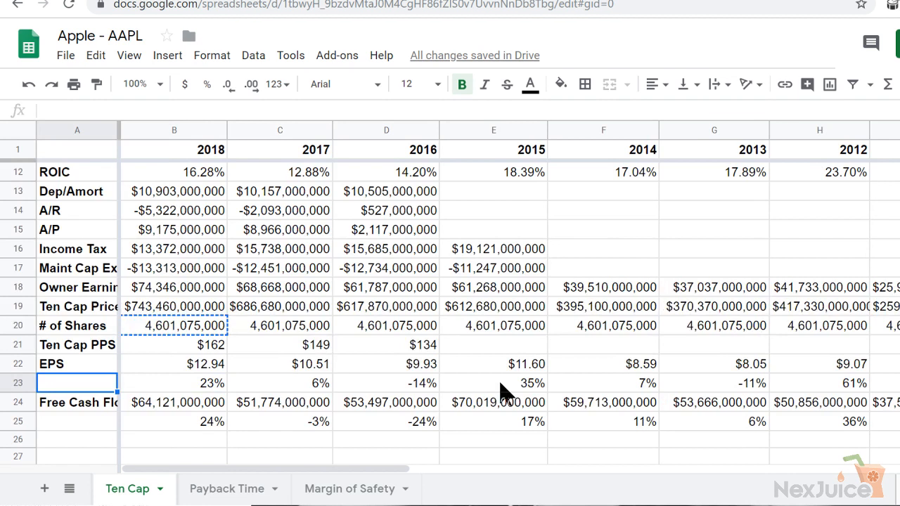
click(594, 394)
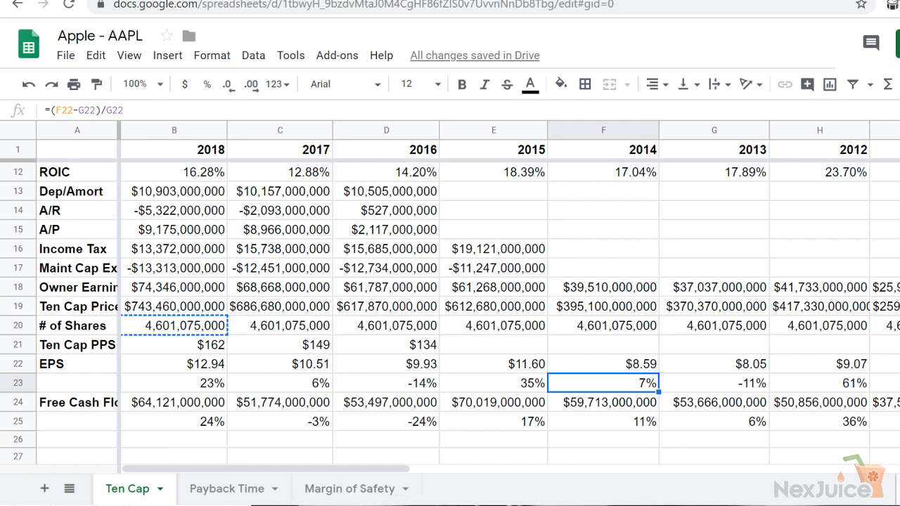
click(359, 387)
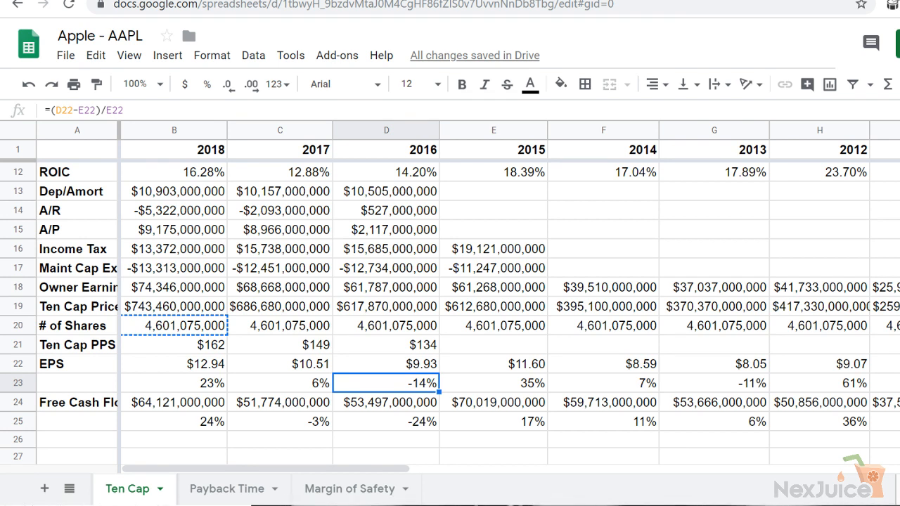
Change the 2018 estimated growth formula on the Margin of Safety sheet to =B2*1.1
click(357, 490)
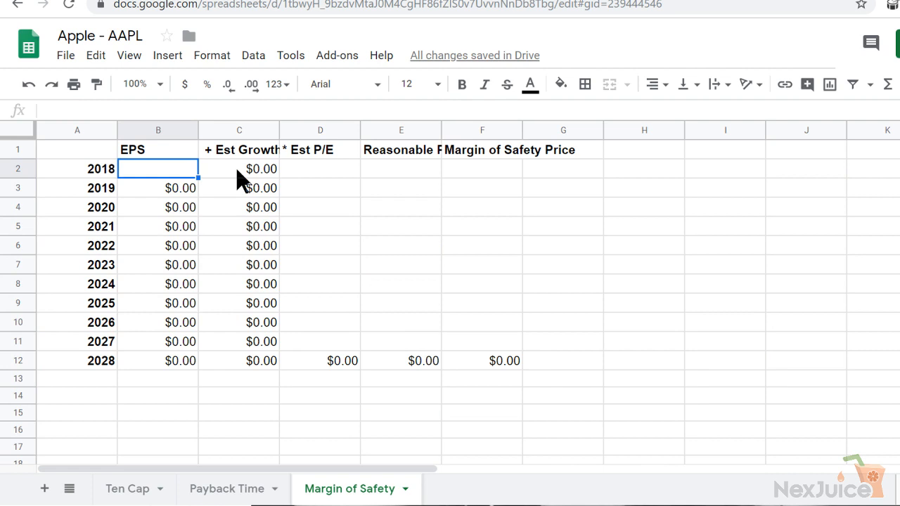
click(237, 176)
click(83, 111)
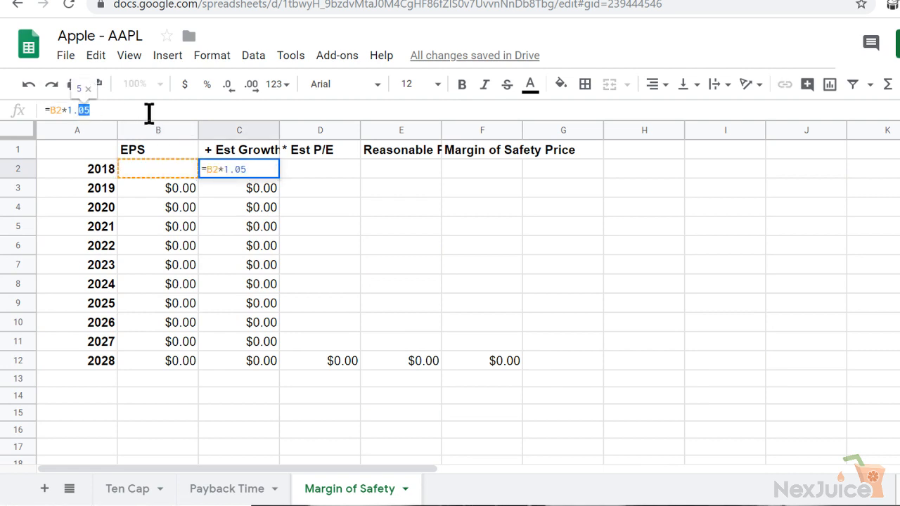
key(Return)
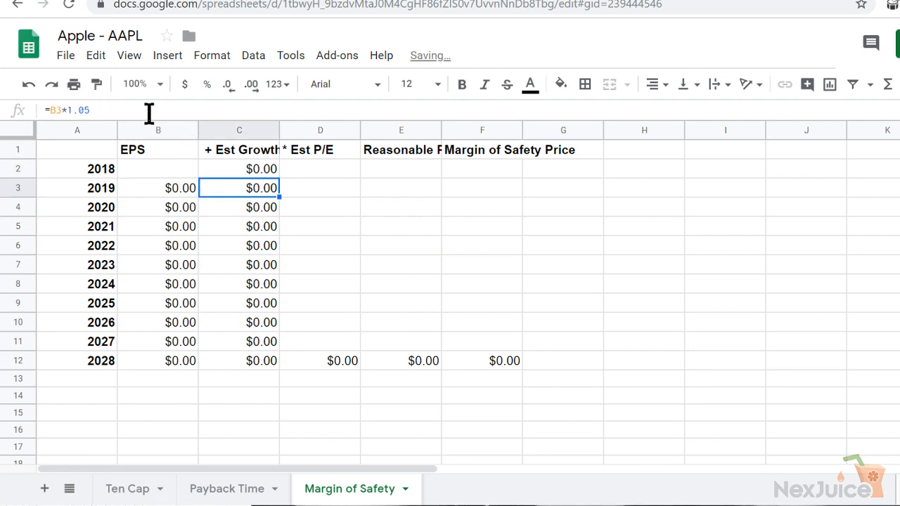
Enter the Ten Cap sheet's 2018 EPS, 12.94, on the Margin of Safety sheet and check the 2028 price and P/E formulas
click(170, 173)
click(149, 495)
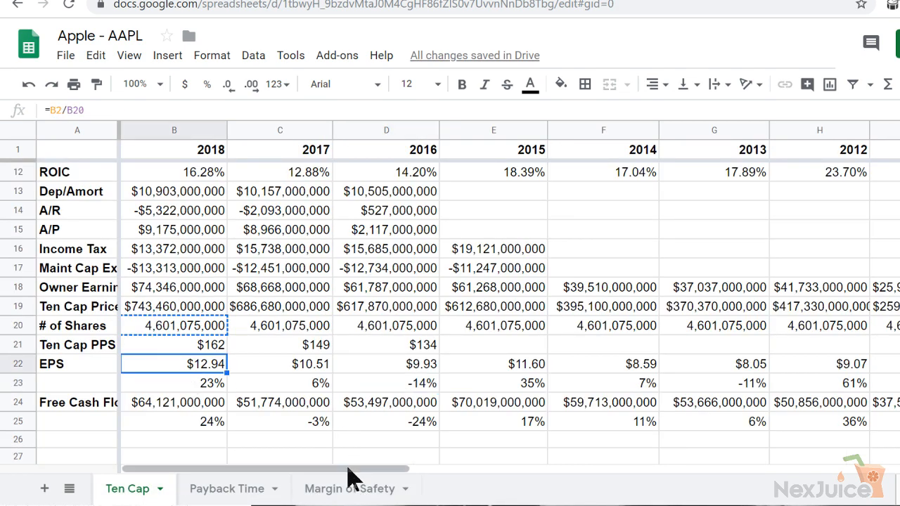
click(345, 490)
text(12.94)
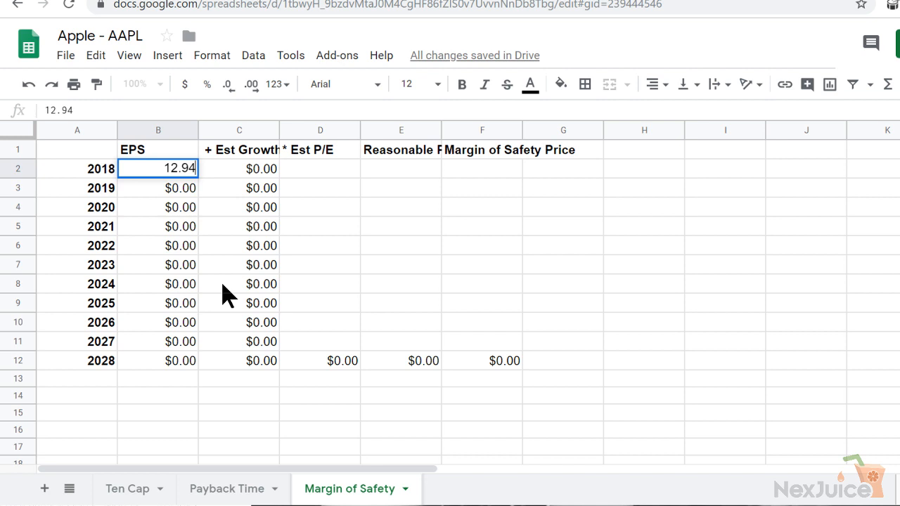
key(Return)
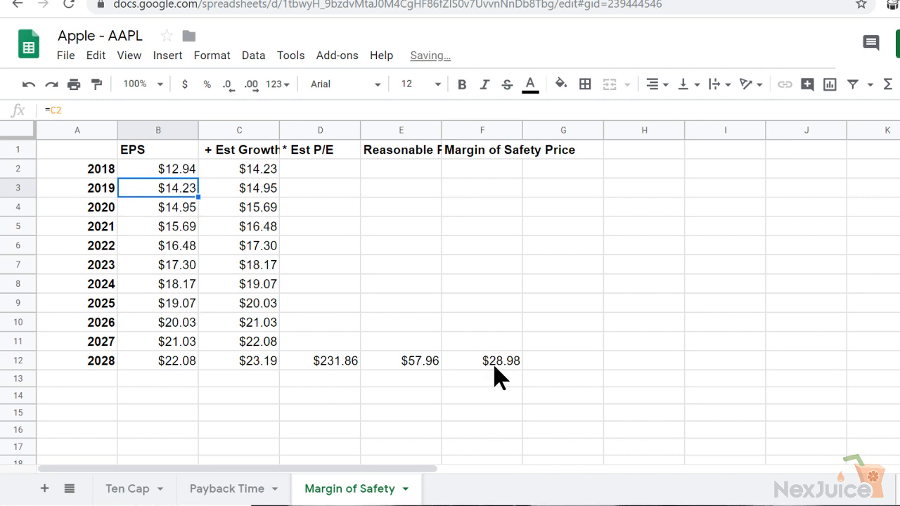
click(465, 371)
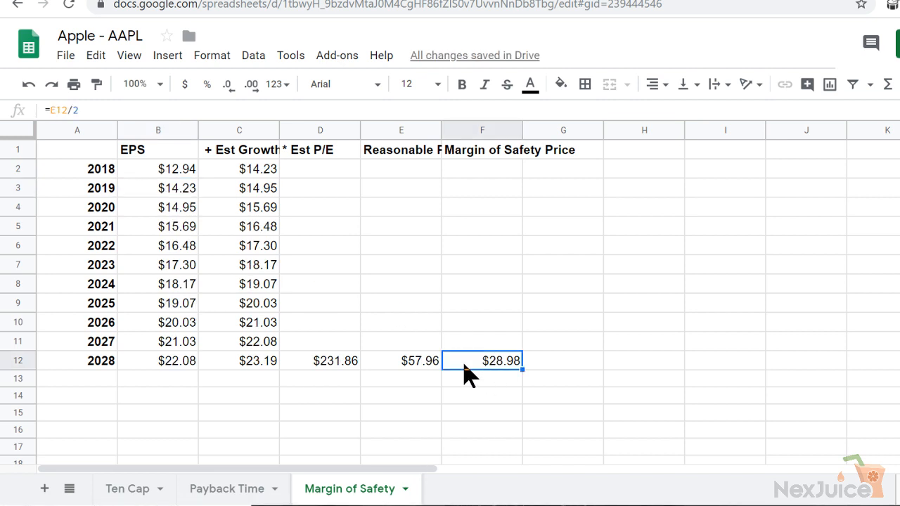
click(300, 365)
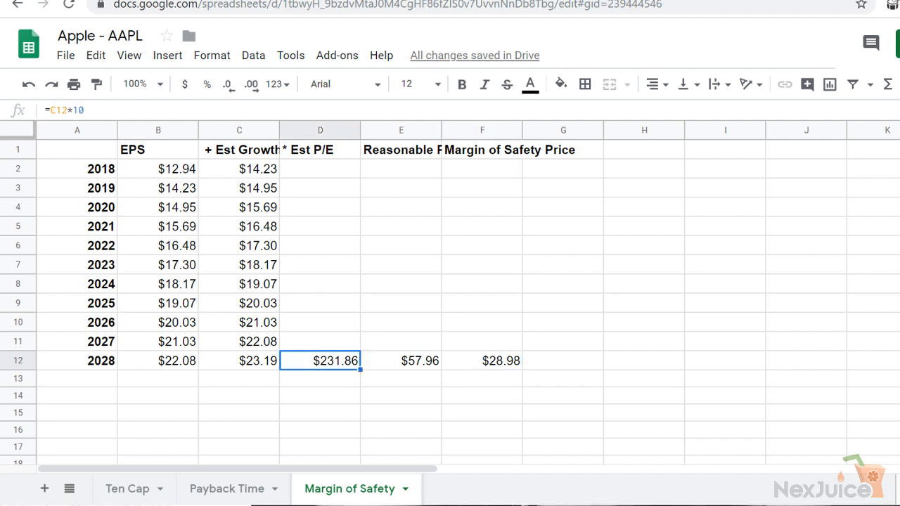
Open the Investing notes in Google Docs in a new browser tab and review the Margin of Safety Valuation rules
key(ctrl+t)
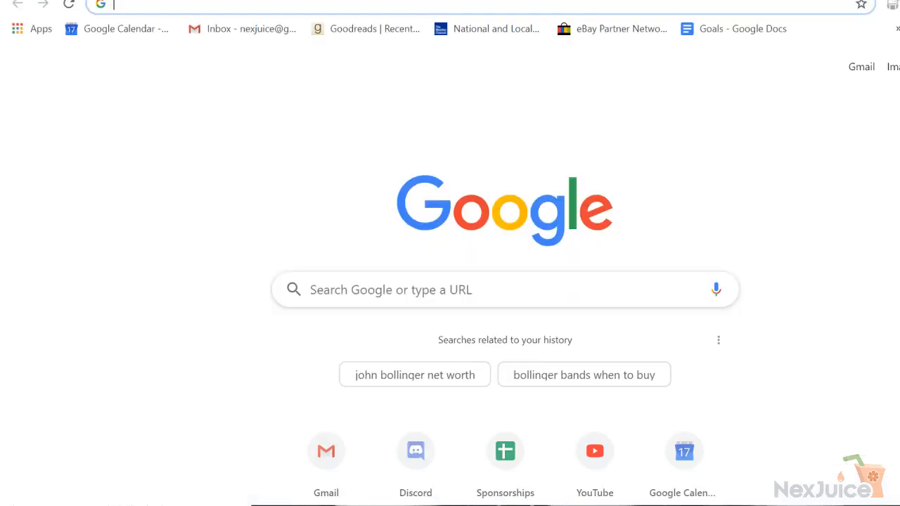
text(inves)
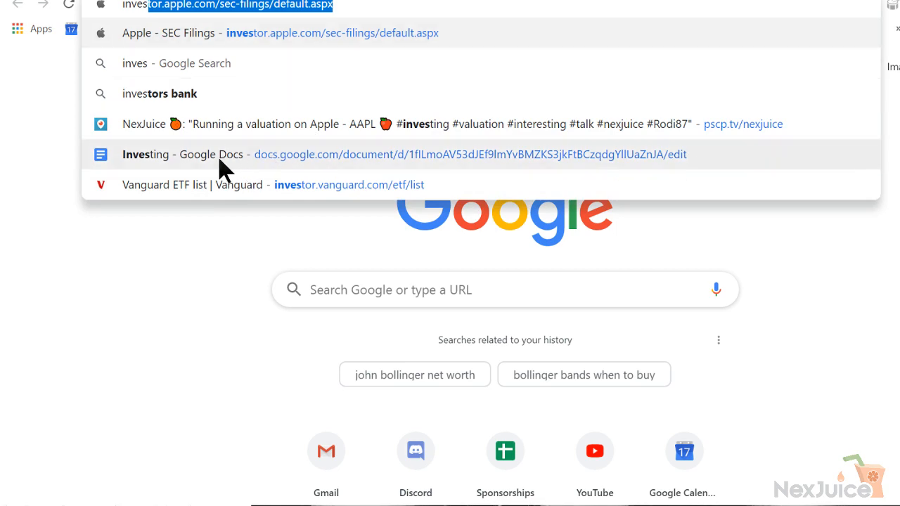
click(219, 159)
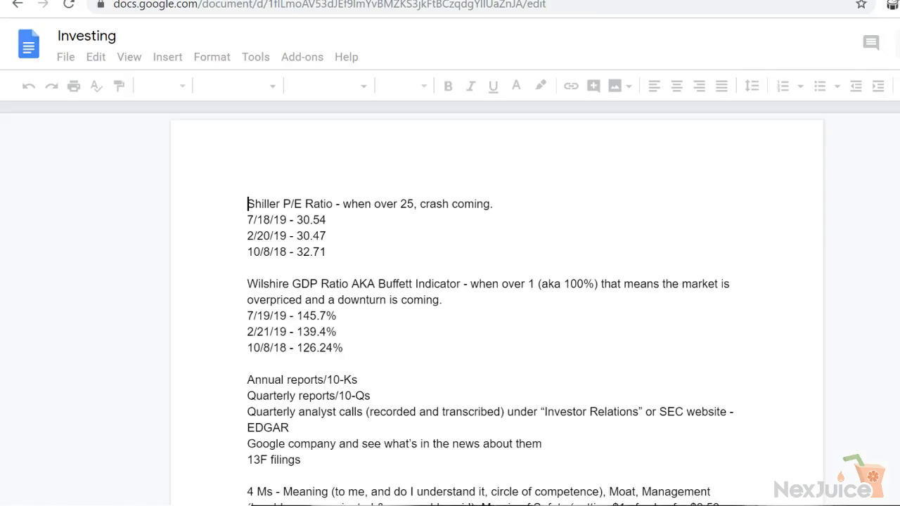
scroll(497, 309, down, 15)
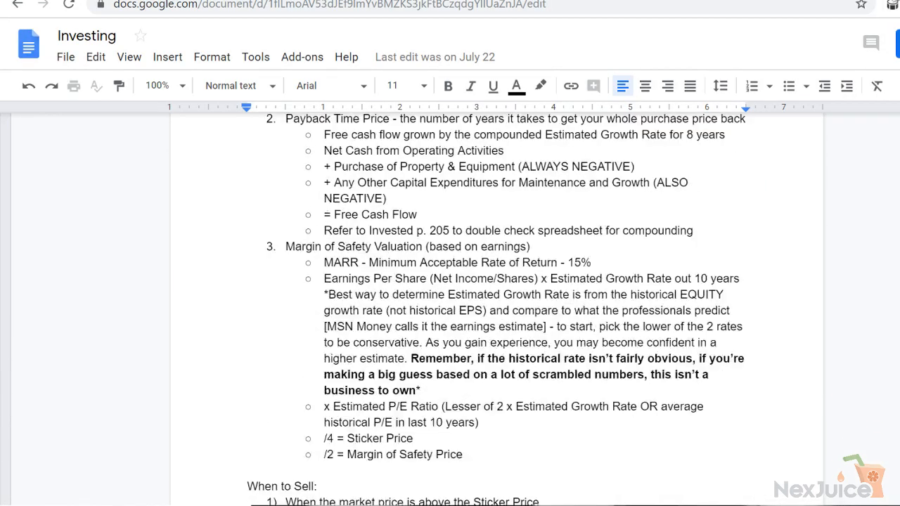
scroll(497, 309, down, 2)
scroll(495, 276, down, 1)
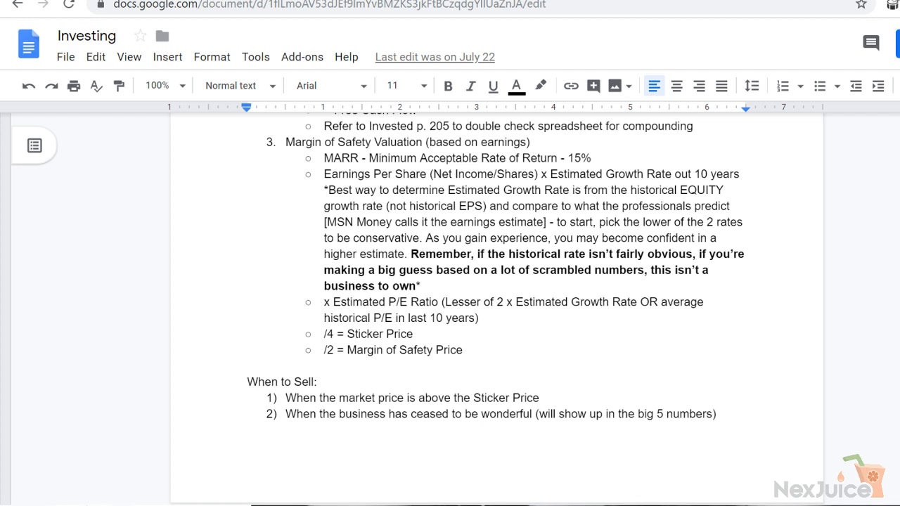
Search Google in a new browser tab for "AAPL historical p/e" and open the MacroTrends Apple PE Ratio page
key(ctrl+t)
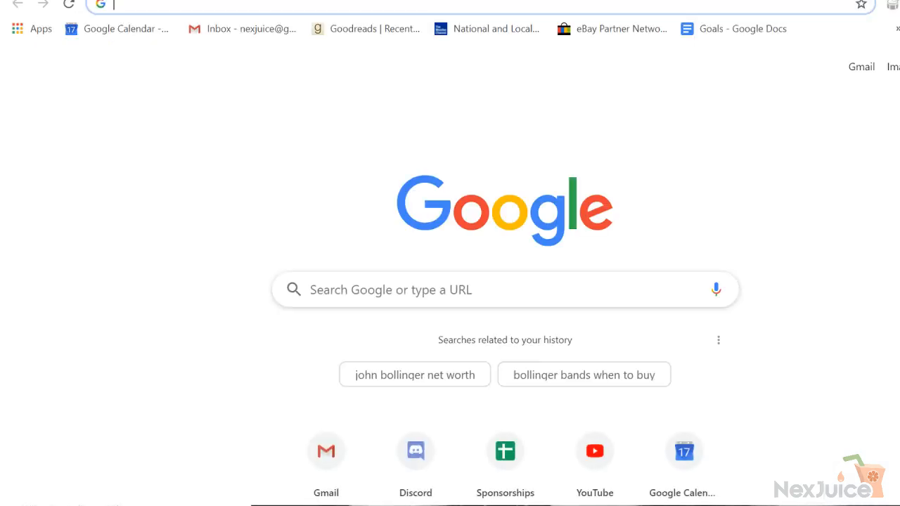
text(AAPL hist)
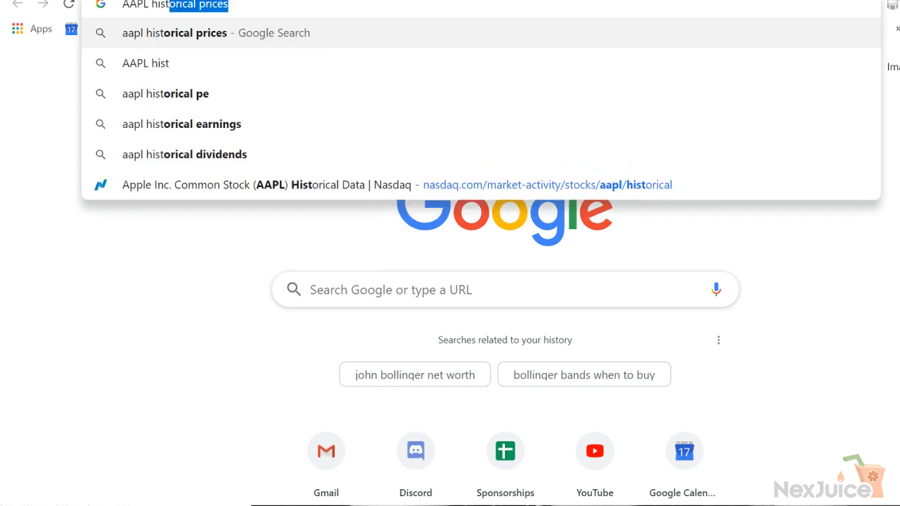
text(orical p/e)
key(Return)
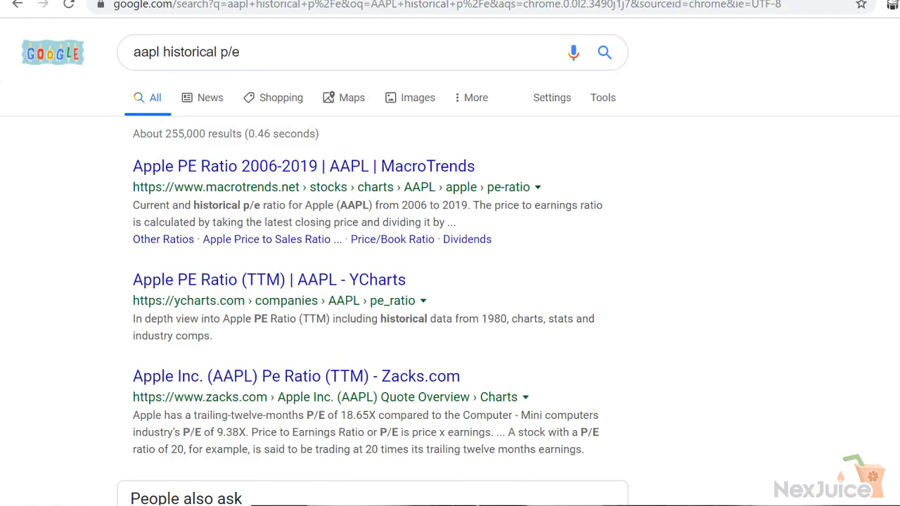
click(278, 169)
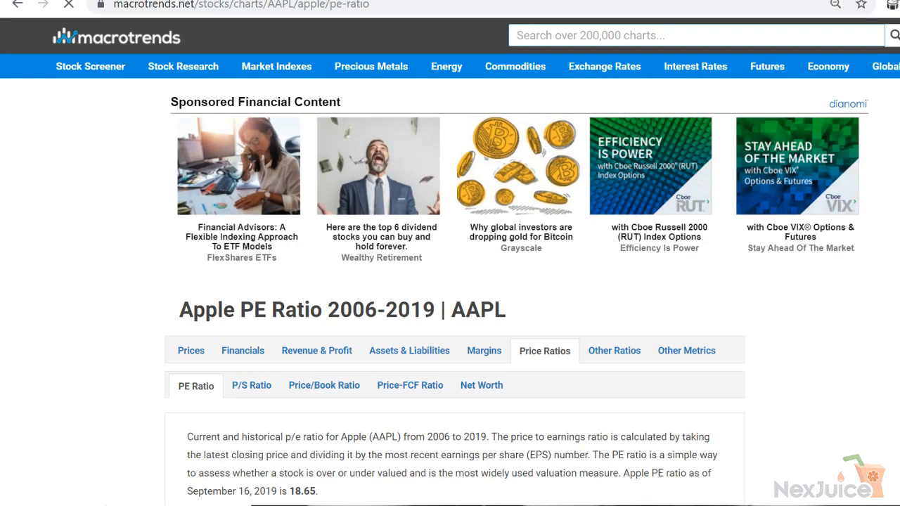
Examine Apple's PE Ratio chart from 2009 onward and recheck the Estimated P/E Ratio rule in the Investing notes
scroll(450, 281, down, 10)
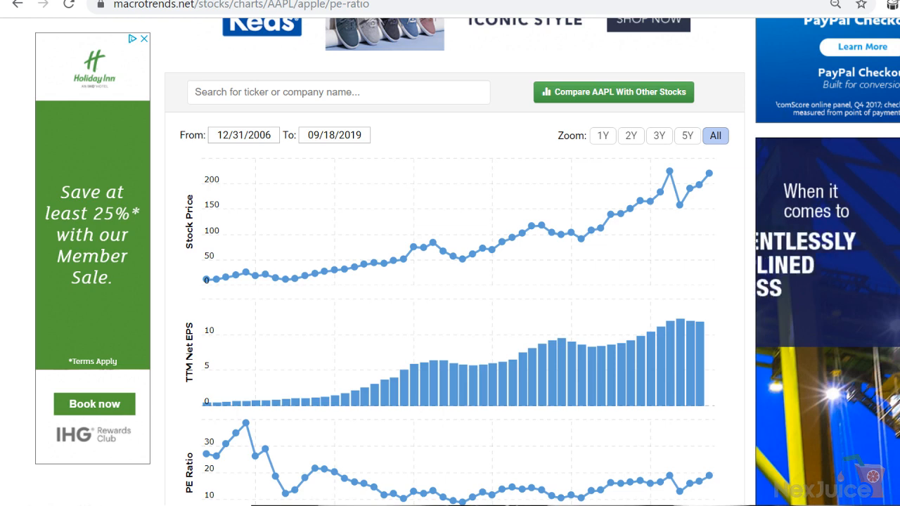
scroll(450, 281, down, 2)
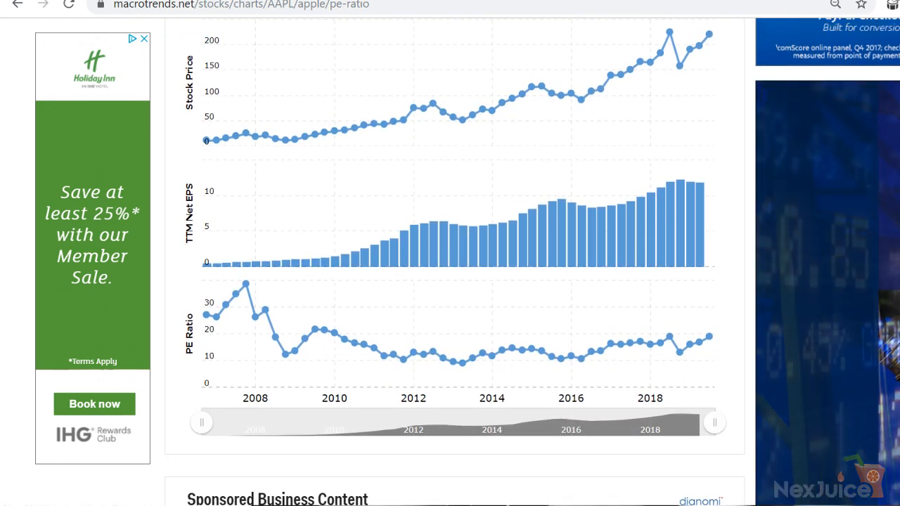
scroll(840, 221, down, 1)
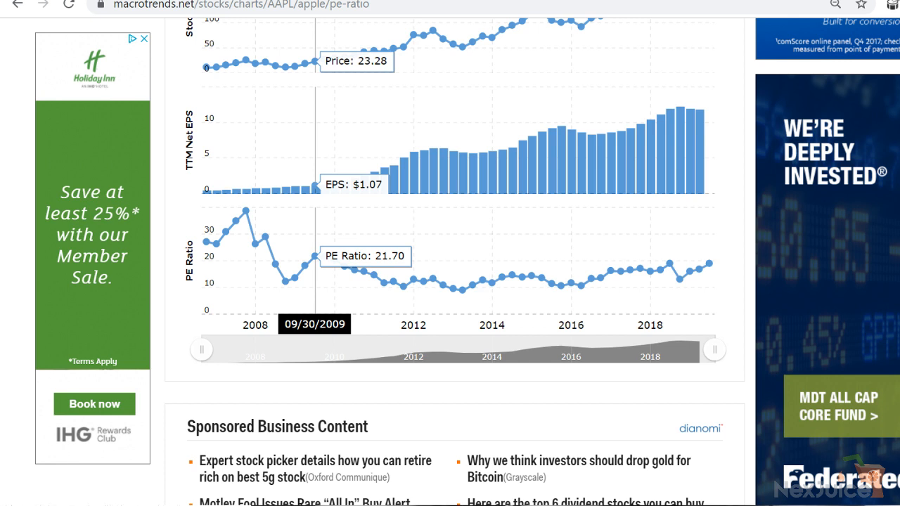
click(602, 1)
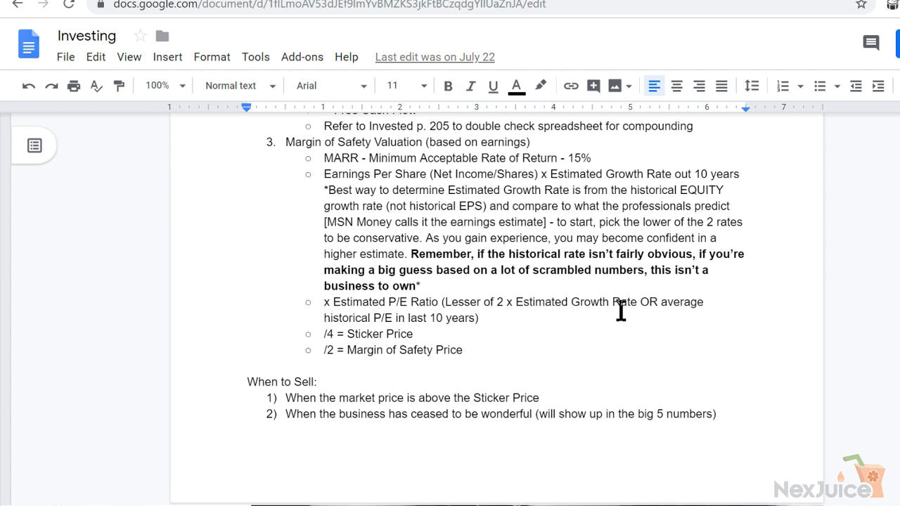
click(738, 1)
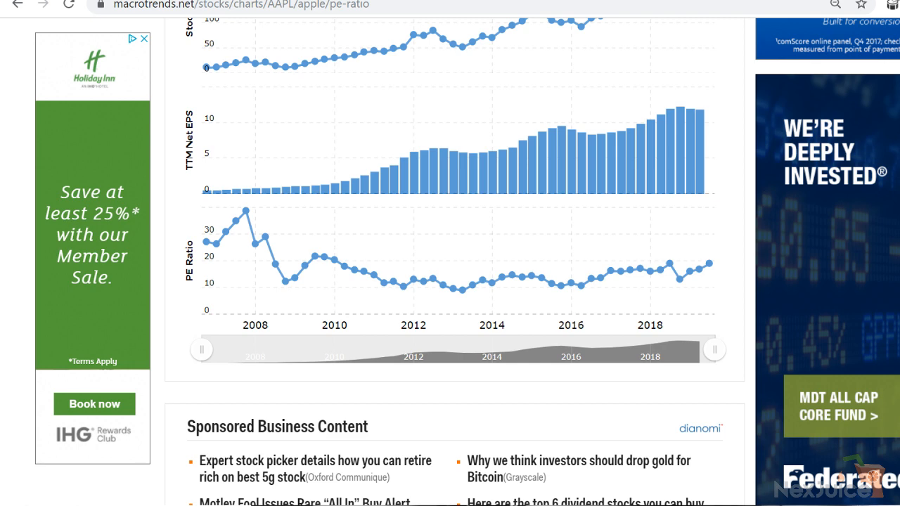
Return to the Apple spreadsheet and change the 2028 Est P/E formula on the Margin of Safety sheet to =C12*15.22
key(ctrl+Tab)
key(ctrl+Tab)
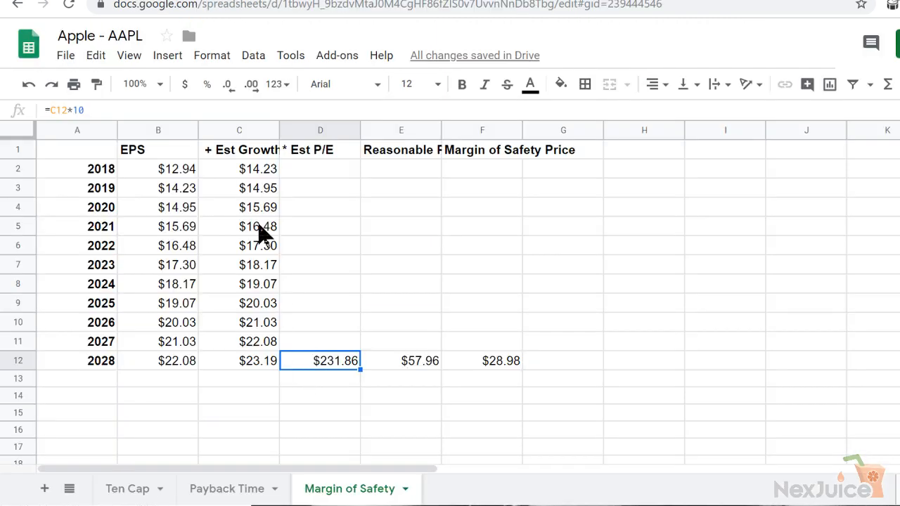
click(232, 168)
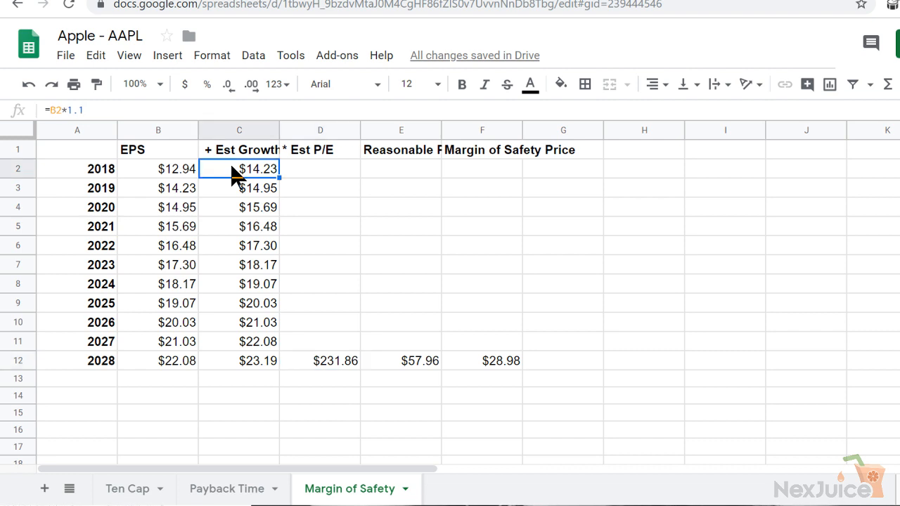
click(310, 361)
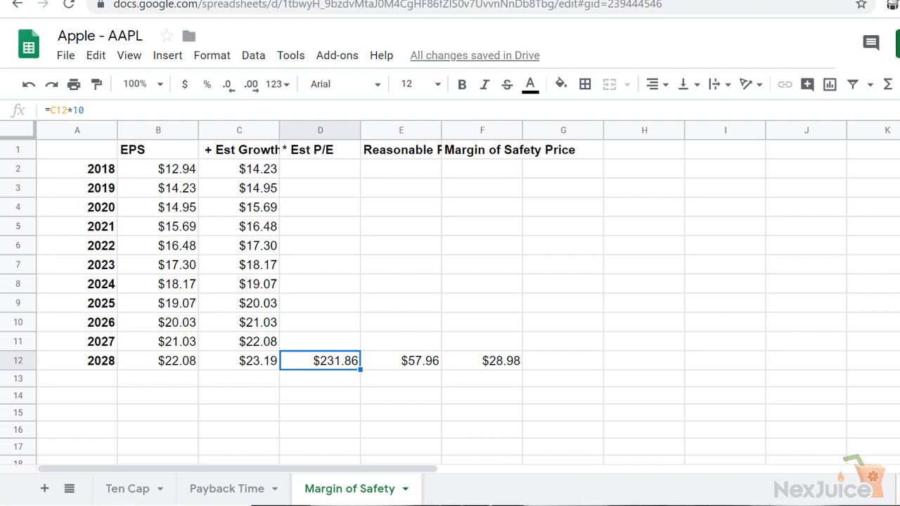
click(205, 108)
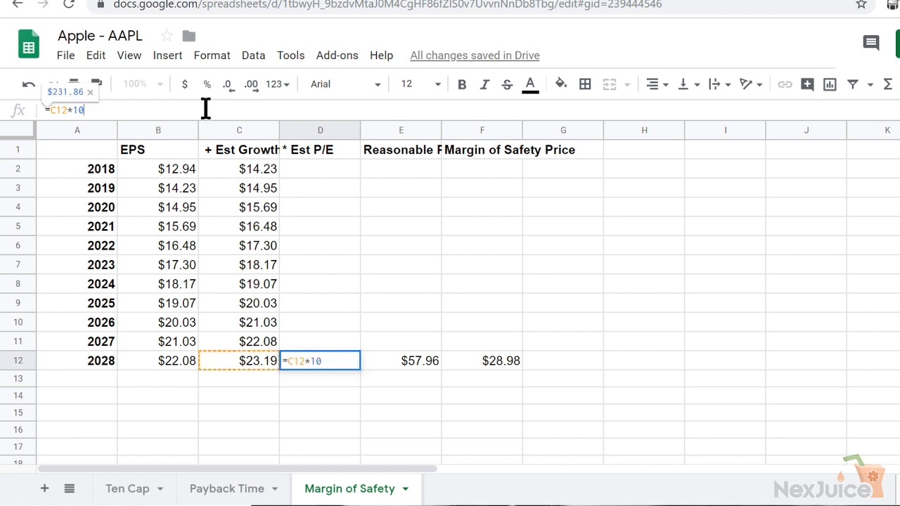
key(BackSpace)
text(5.22)
key(Return)
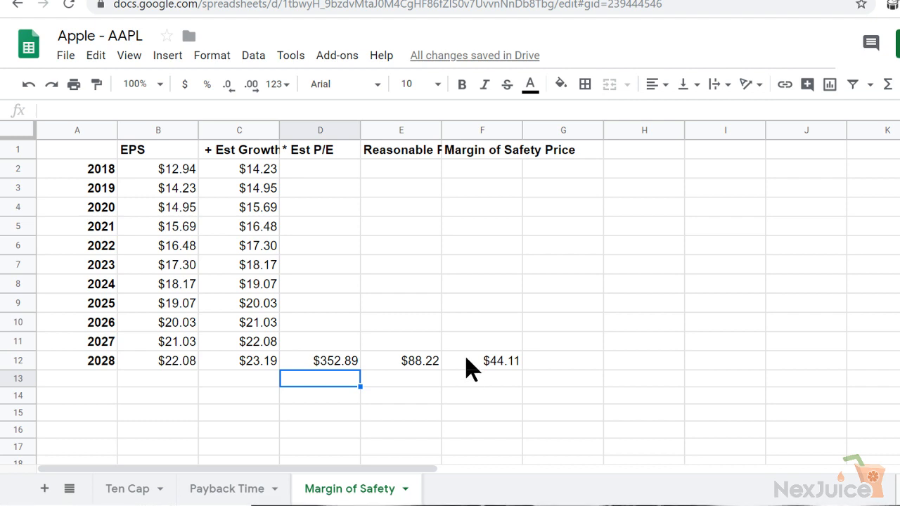
Check the formulas behind the 2028 reasonable price and the 2028 estimated growth
key(Up)
key(Right)
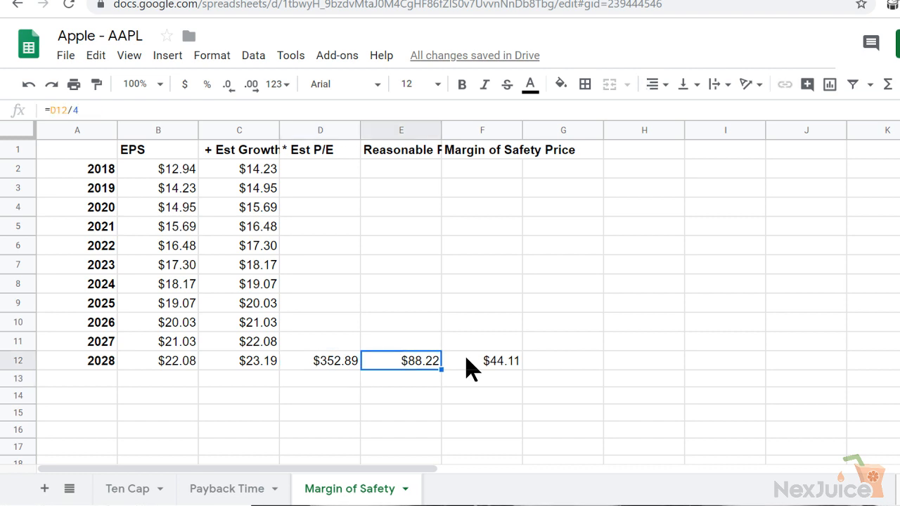
key(Left)
key(Left)
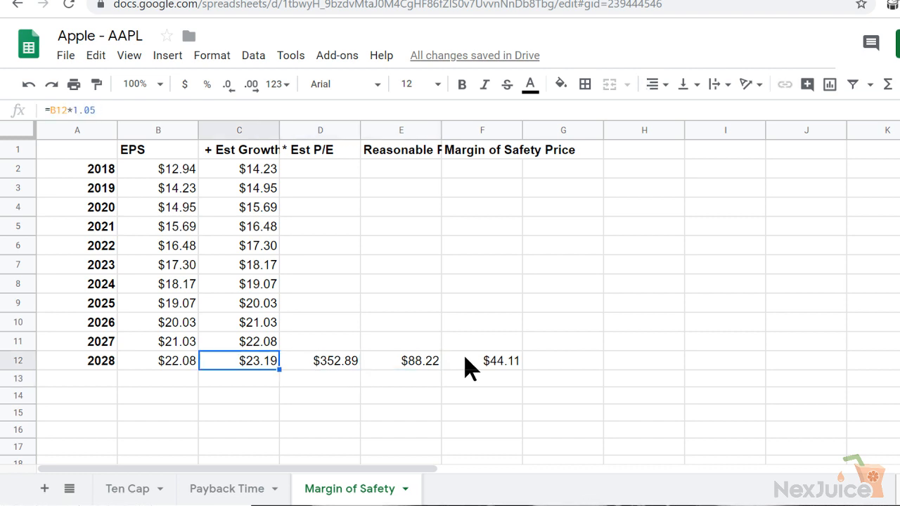
Copy the 2018 Est Growth formula =B2*1.1 down the column through 2028 on the Margin of Safety sheet
click(237, 175)
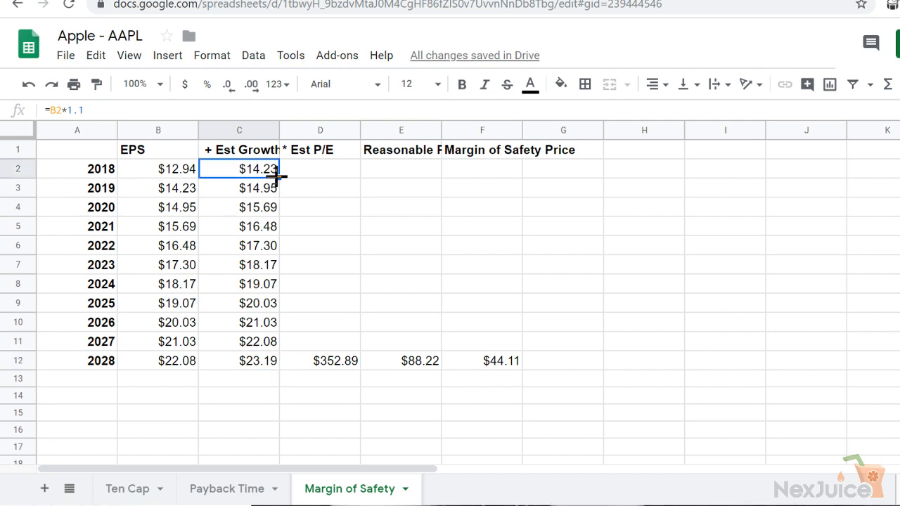
drag(280, 178, 281, 355)
click(255, 365)
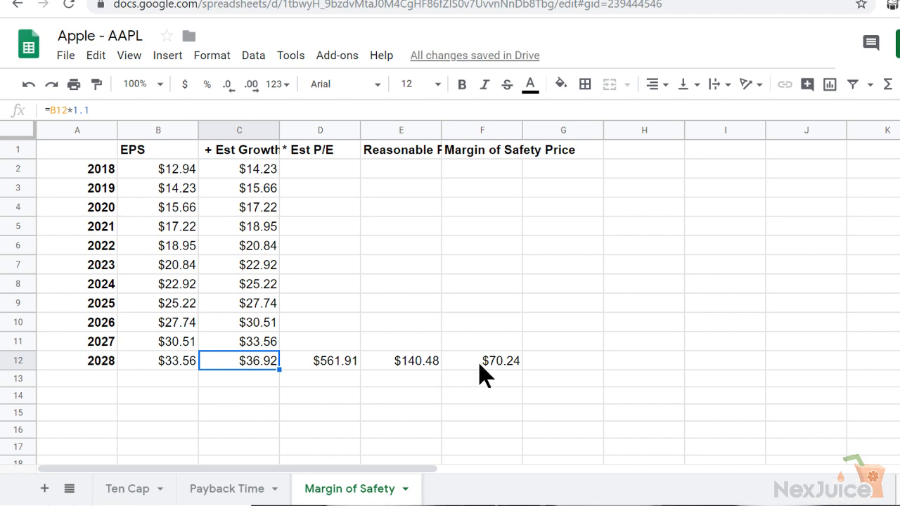
Trace the Margin of Safety calculation from the 2018 EPS through the growth column to the 2028 Est P/E, reasonable price and margin of safety price
click(313, 361)
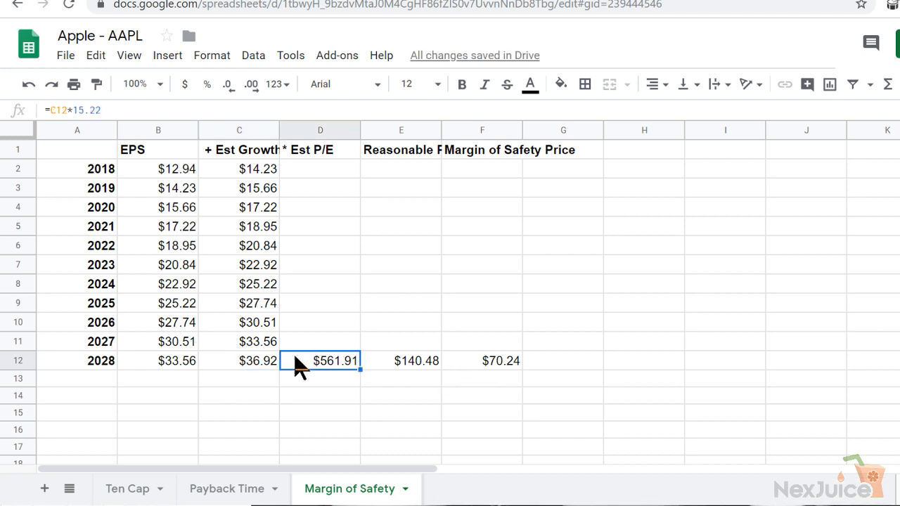
click(175, 372)
key(Up)
key(Up)
key(Up)
key(Up)
key(Up)
key(Up)
key(Up)
key(Up)
key(Up)
key(Up)
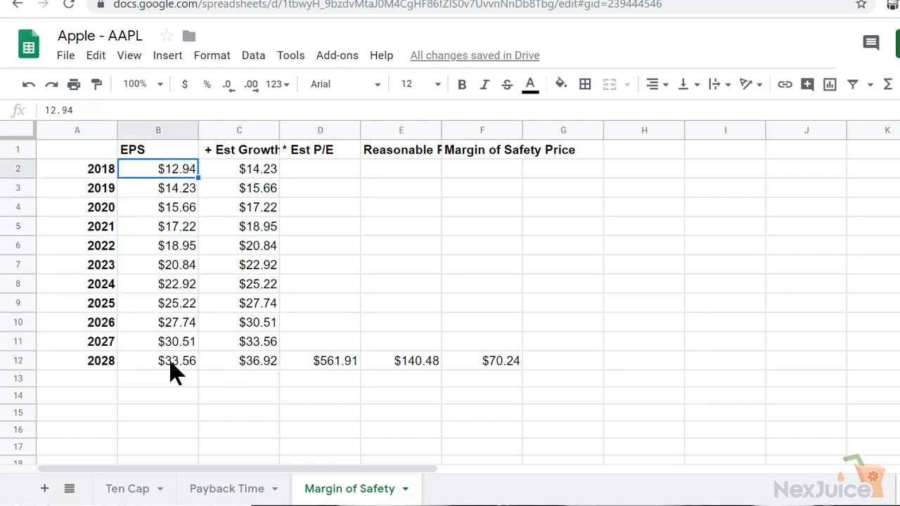
key(Right)
key(Down)
key(Down)
key(Down)
key(Down)
key(Down)
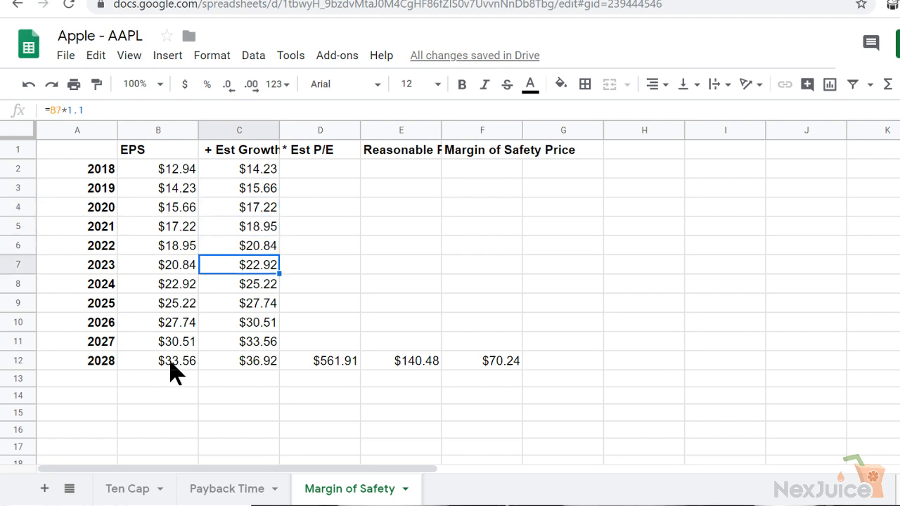
key(Down)
key(Down)
key(Down)
key(Down)
key(Down)
key(Right)
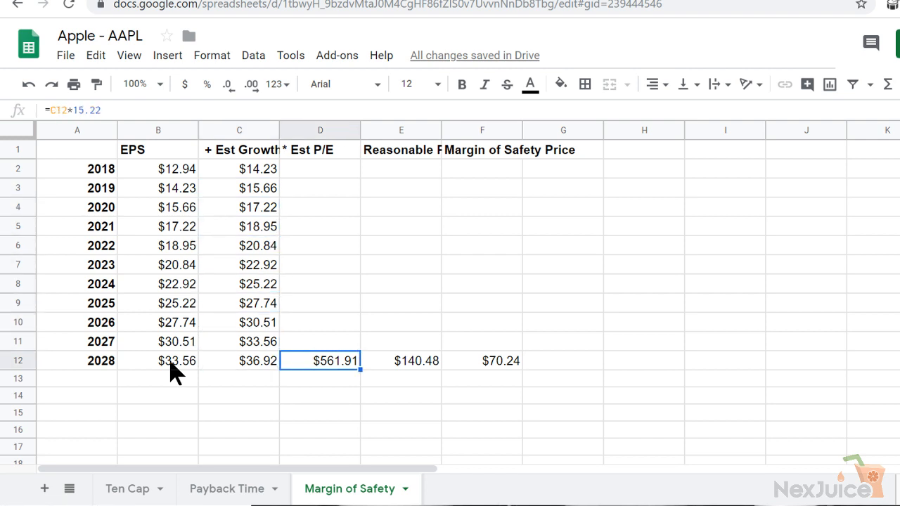
key(Right)
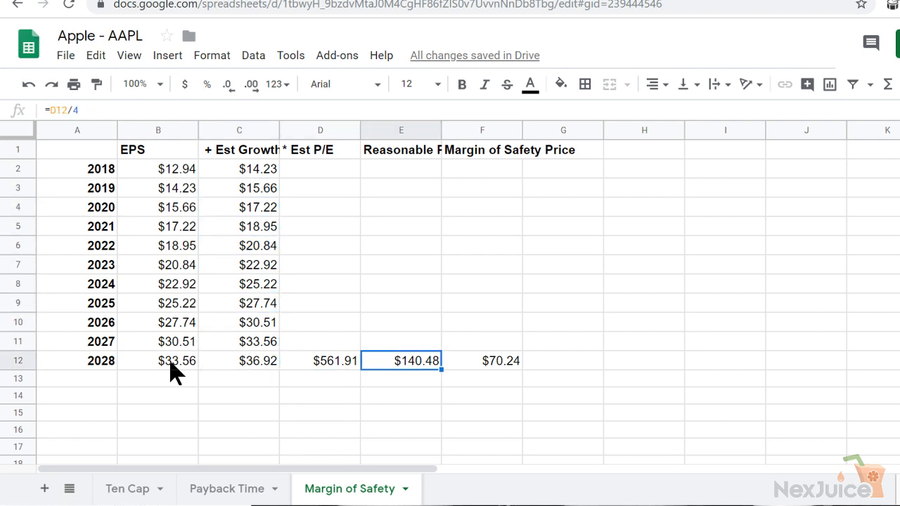
key(Right)
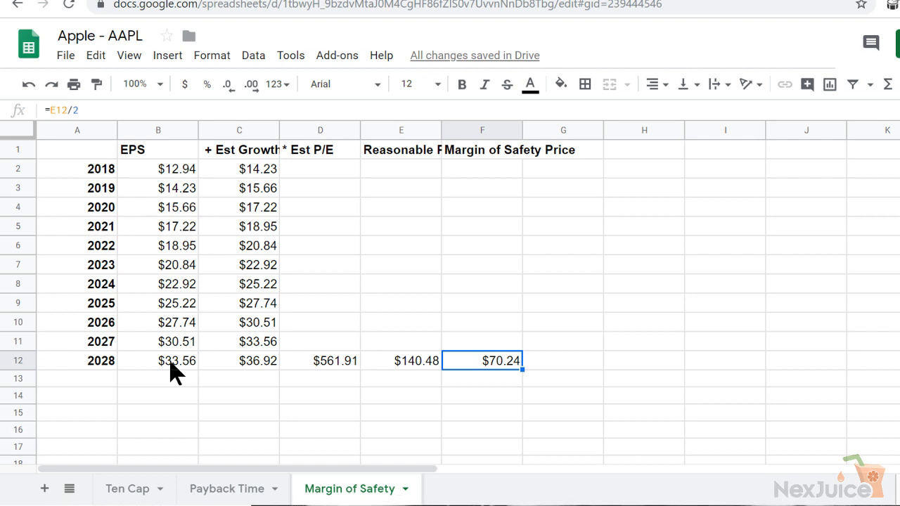
Compare the 2018 Ten Cap PPS, the 2026 Payback Time PPS, and the 2028 reasonable and margin of safety prices across the three sheets
click(140, 492)
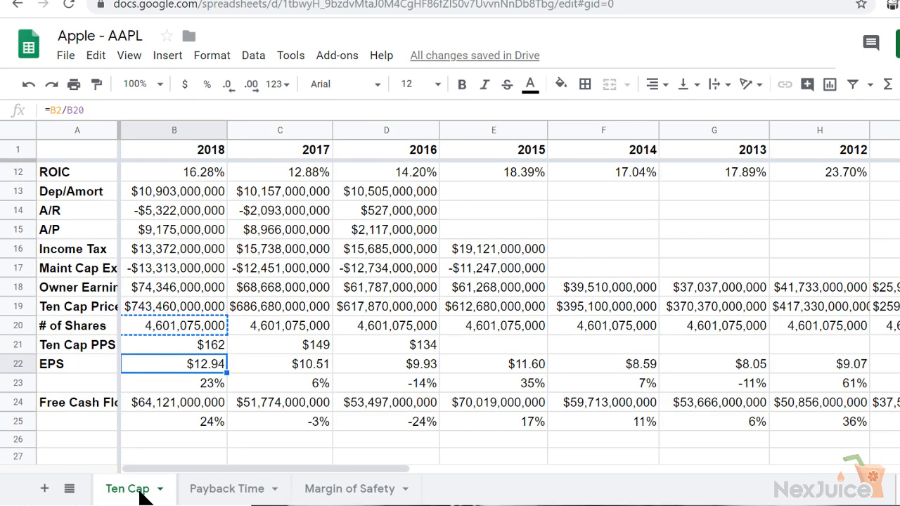
click(166, 350)
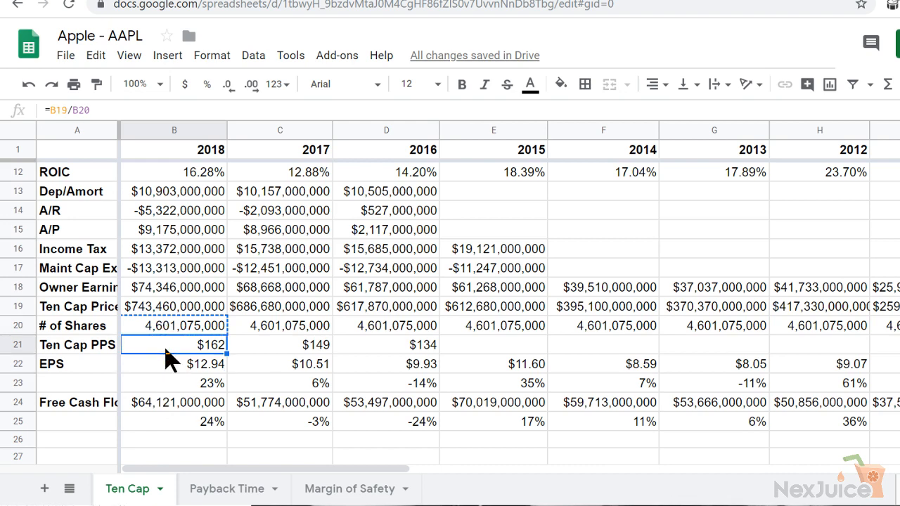
click(228, 490)
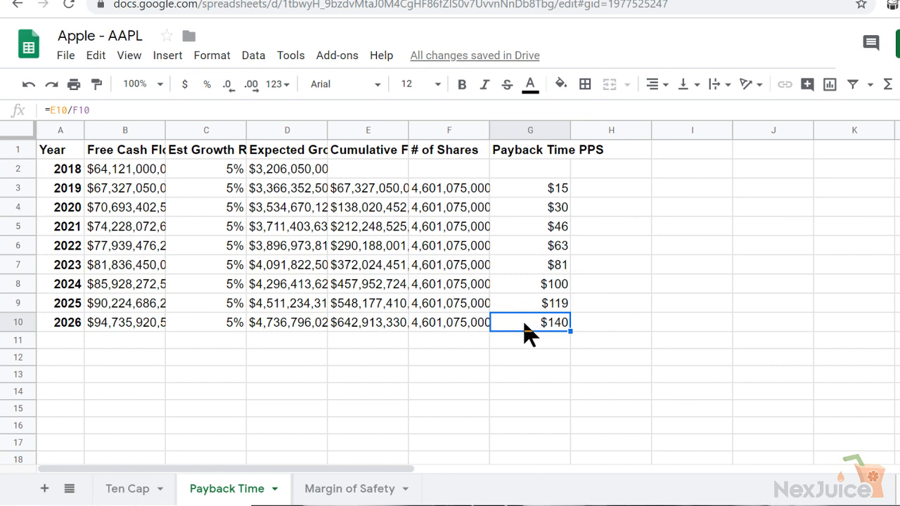
click(355, 490)
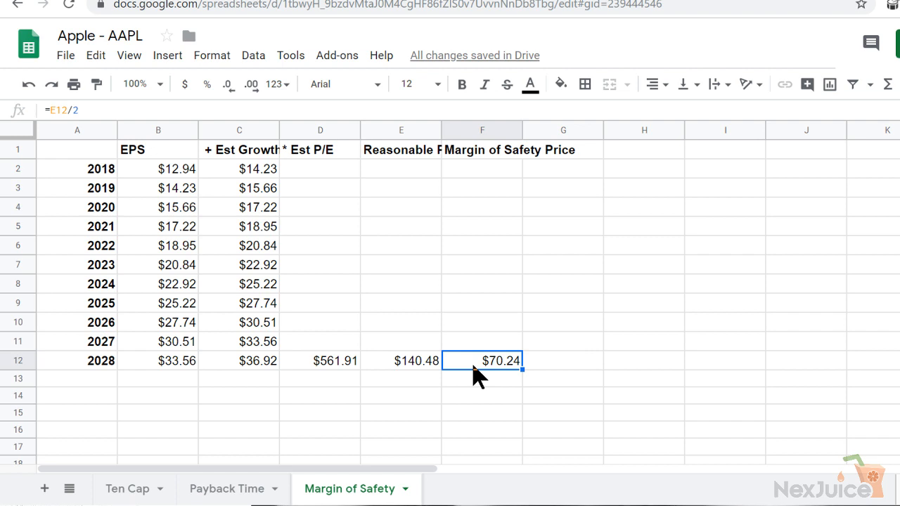
click(106, 490)
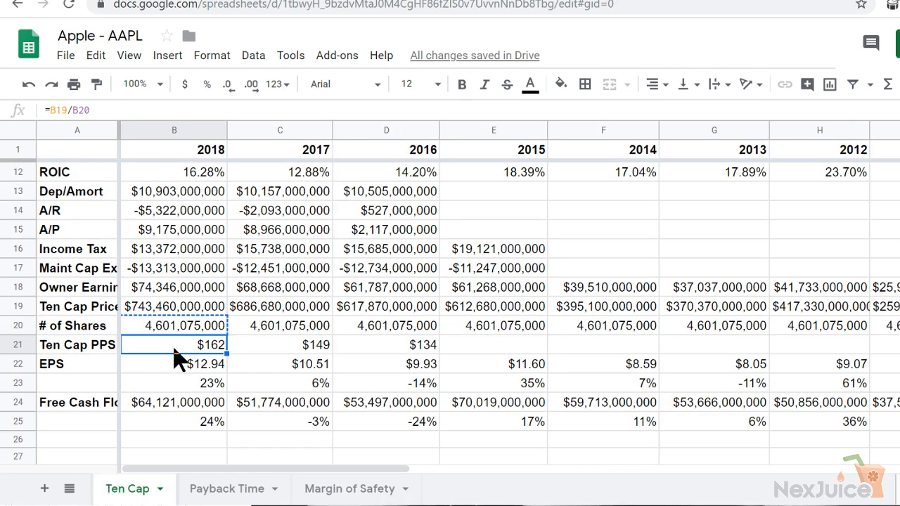
click(335, 494)
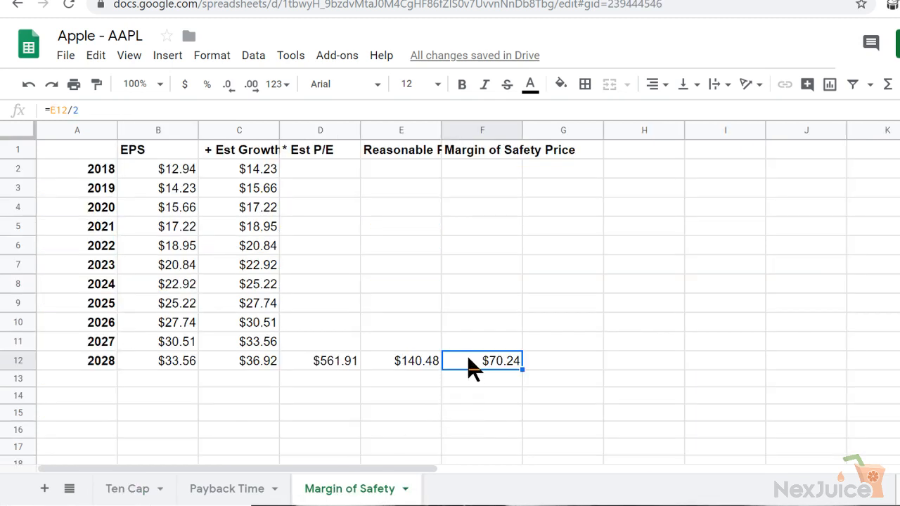
click(399, 364)
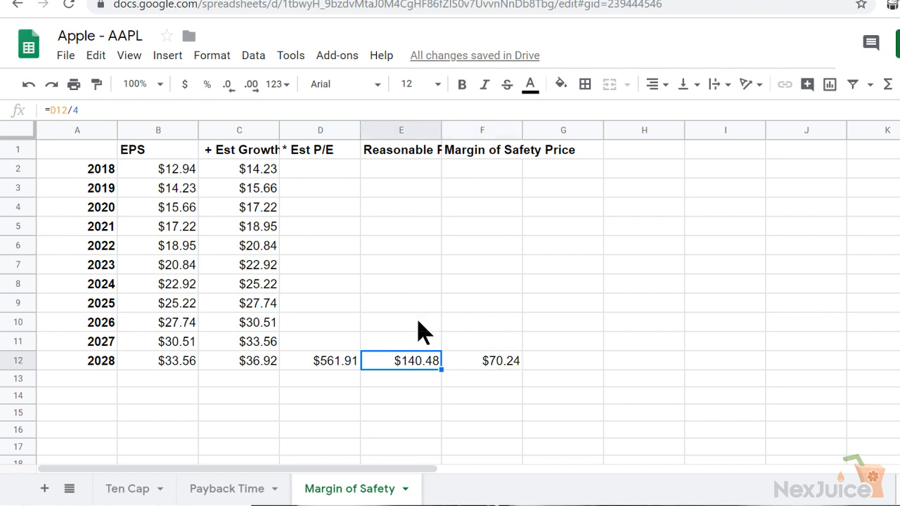
key(Right)
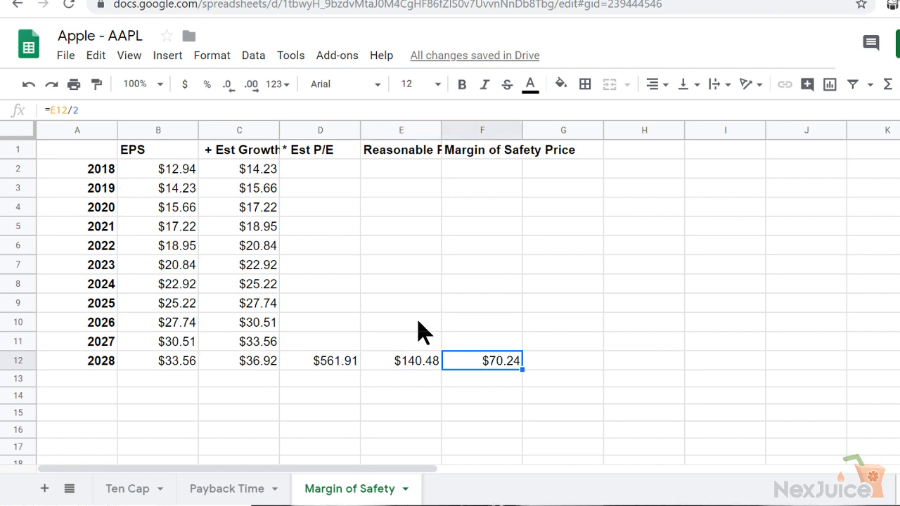